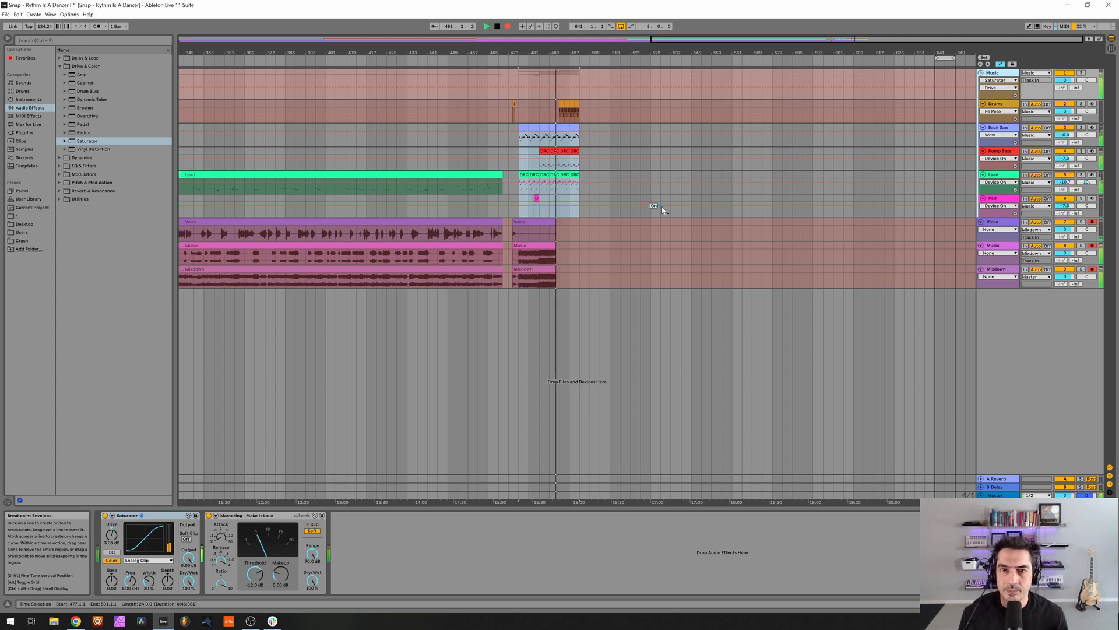
pyautogui.rightClick(1094, 223)
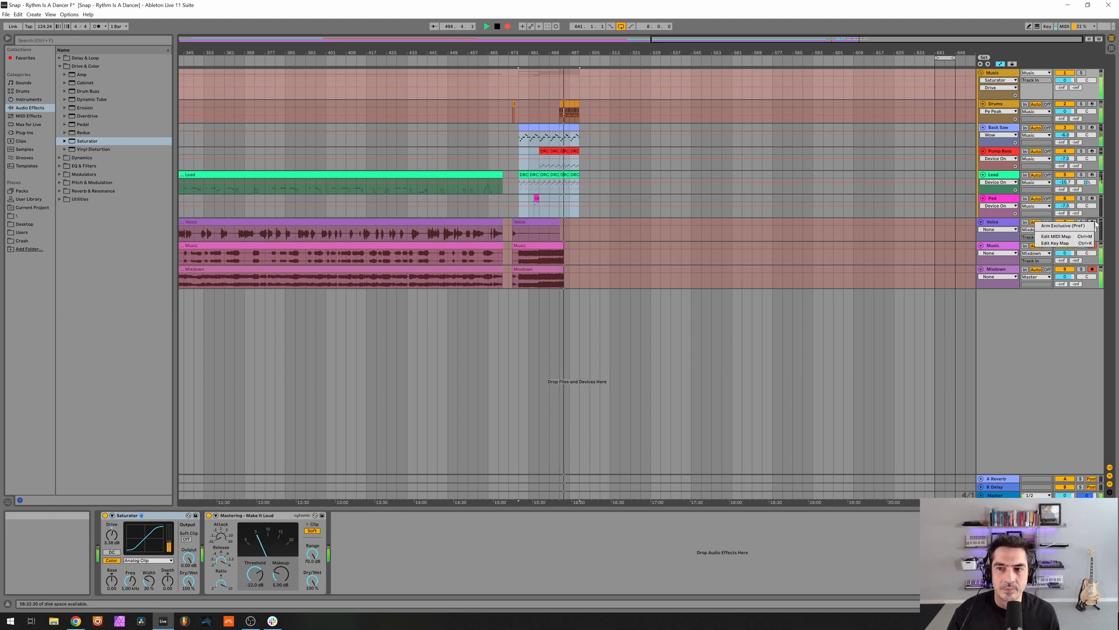
pyautogui.click(1083, 324)
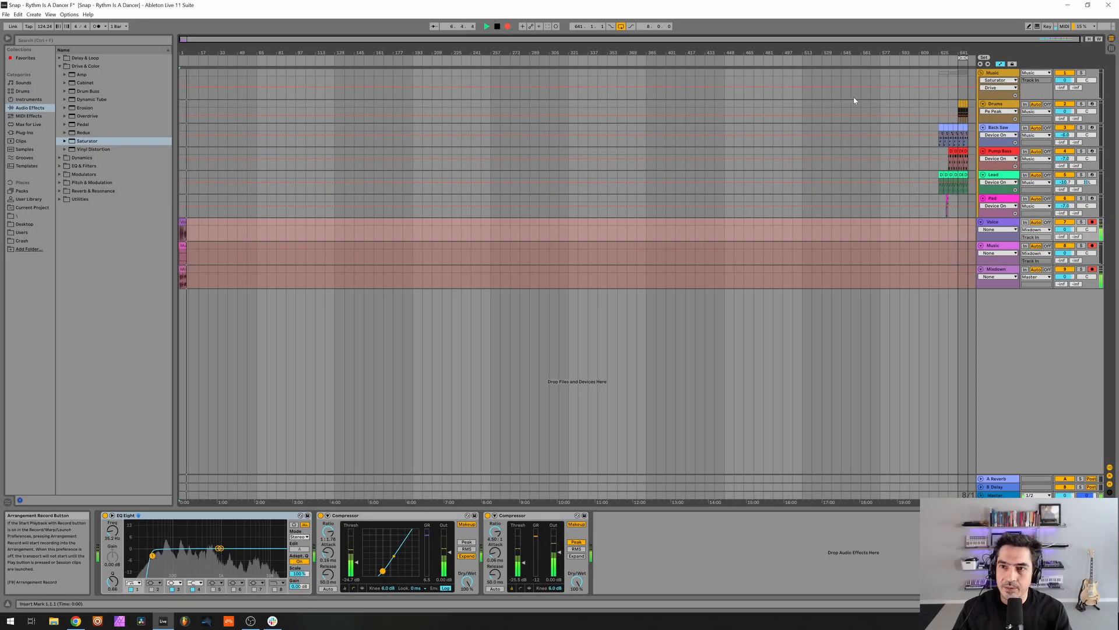
# - Select the Back Saw track and bypass both of its EQ Eight devices
pyautogui.click(998, 128)
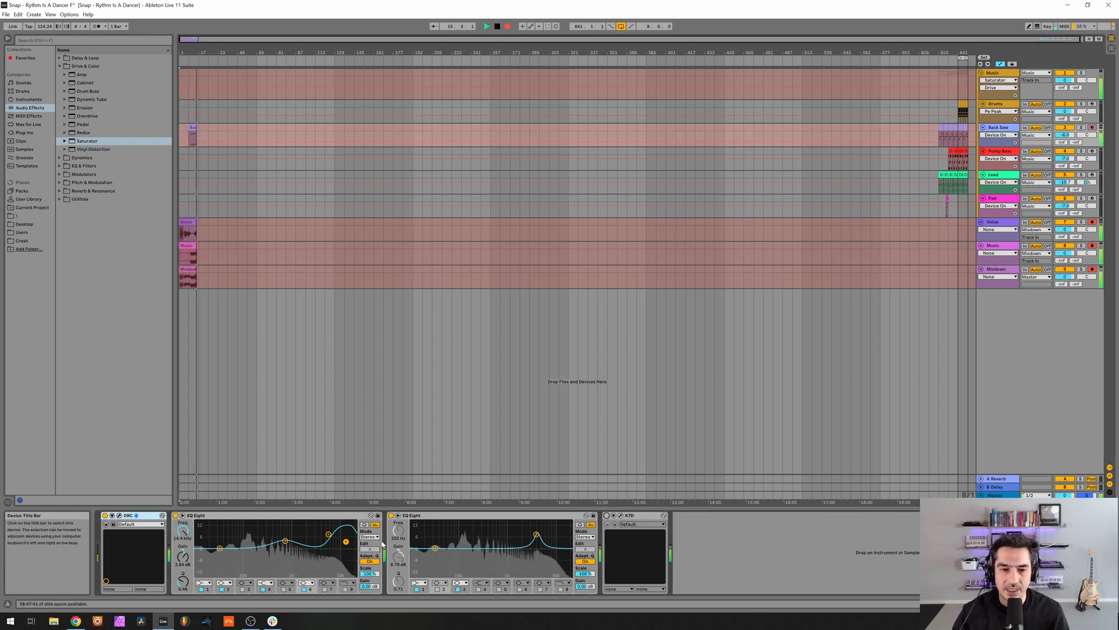
pyautogui.click(390, 515)
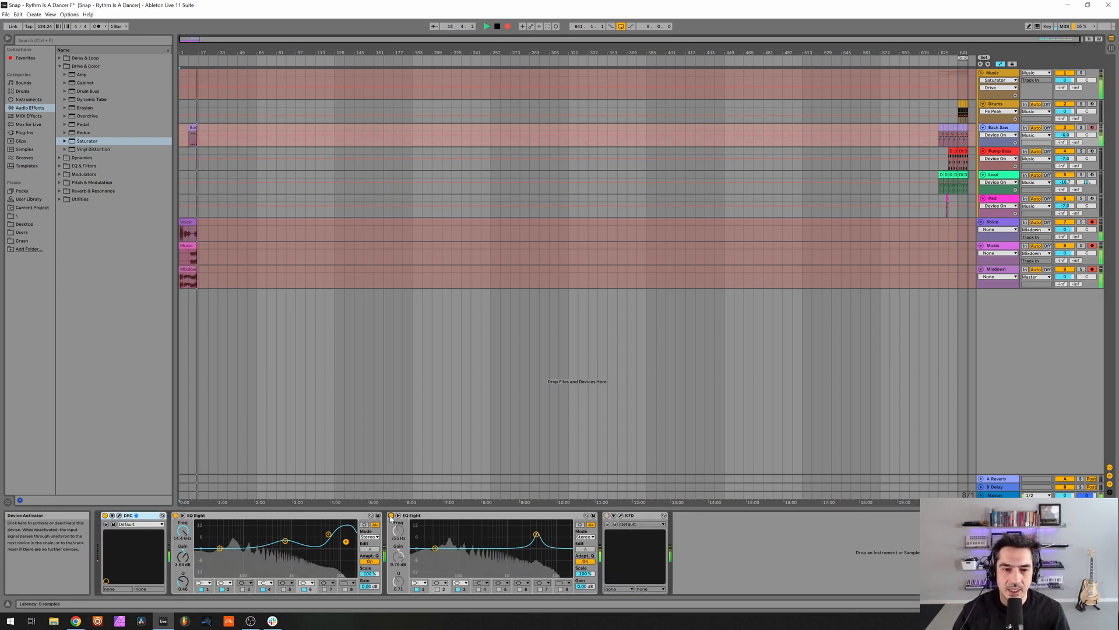
pyautogui.click(175, 516)
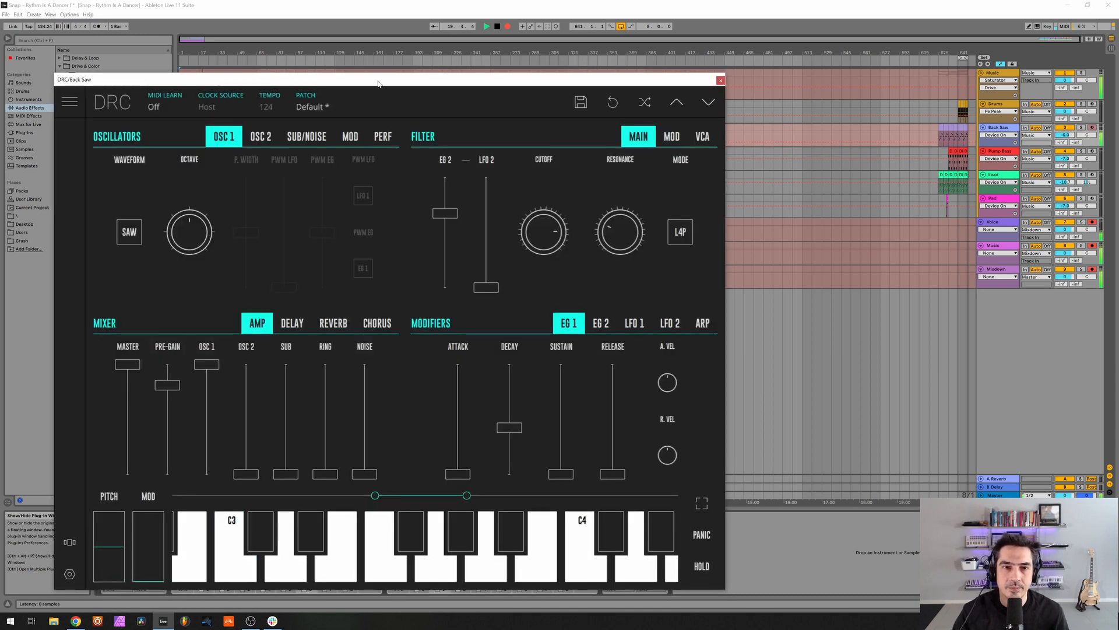
# - Load the Default patch in the Back Saw track's DRC synth and nudge the mixer's pre-gain up slightly
pyautogui.moveTo(378, 84); pyautogui.dragTo(568, 76)
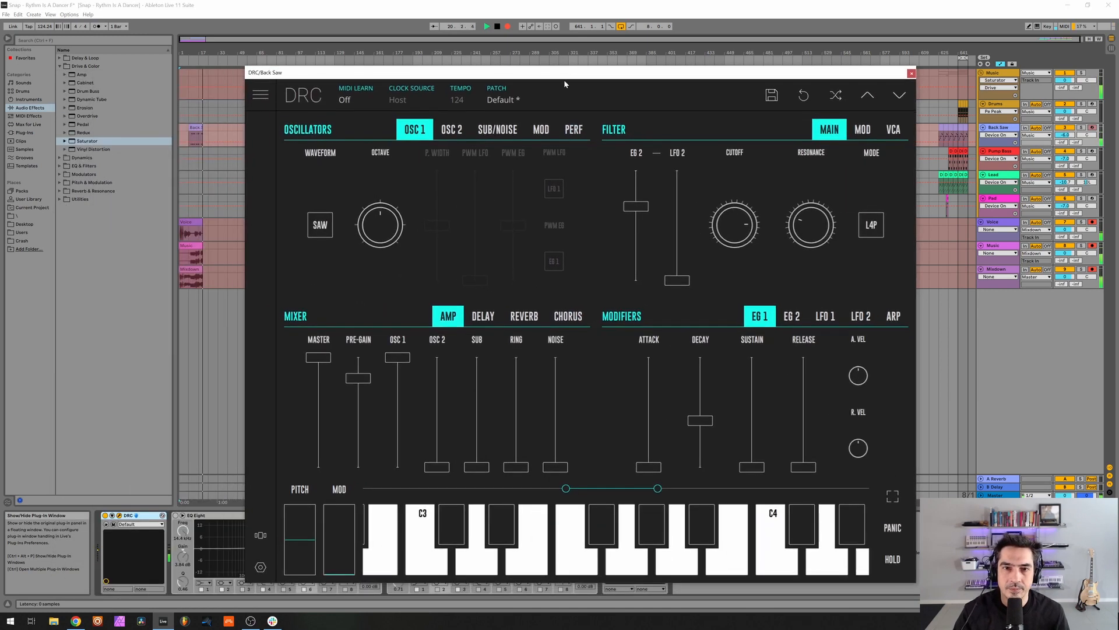
pyautogui.click(554, 98)
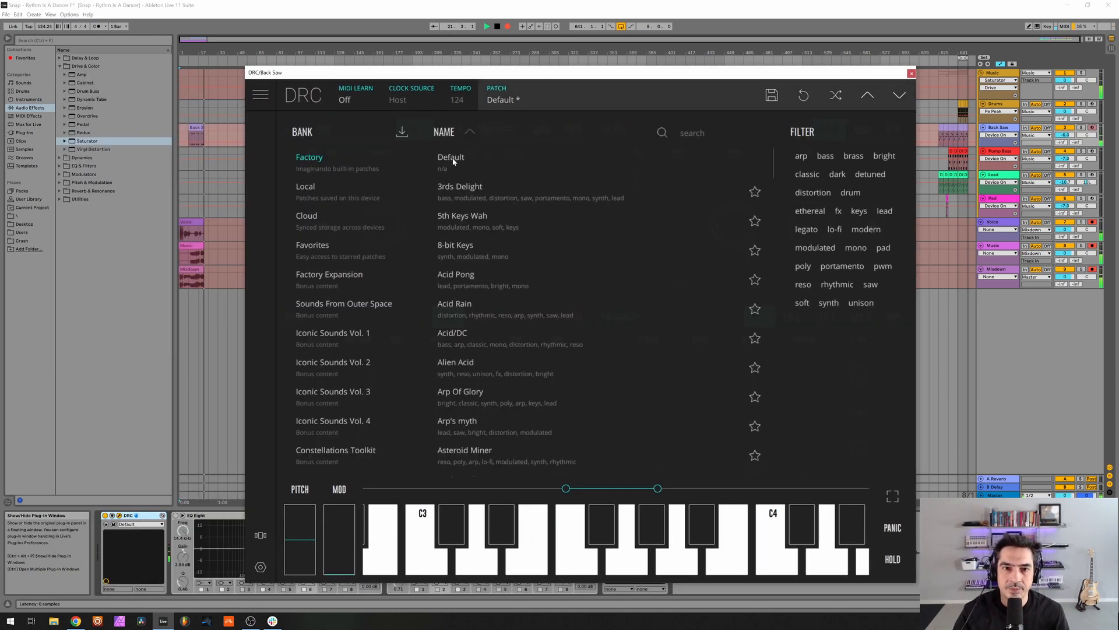
pyautogui.click(531, 95)
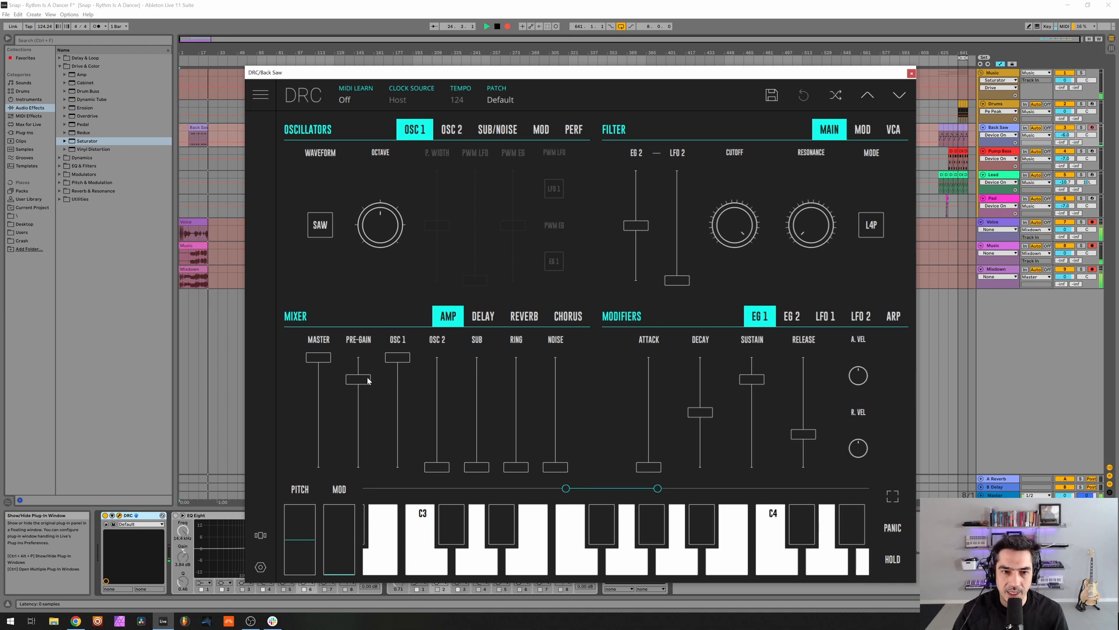
pyautogui.moveTo(368, 380); pyautogui.dragTo(367, 379)
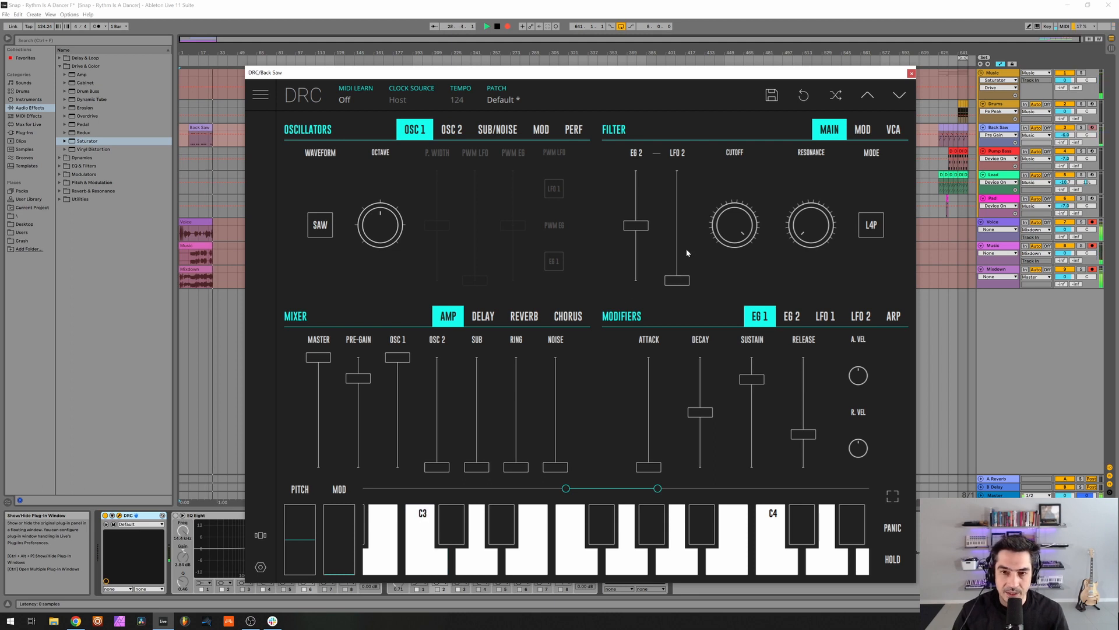
# - Lower the DRC filter cutoff moderately from fully open and add a little resonance
pyautogui.moveTo(741, 225); pyautogui.dragTo(713, 261)
pyautogui.moveTo(805, 235); pyautogui.dragTo(842, 218)
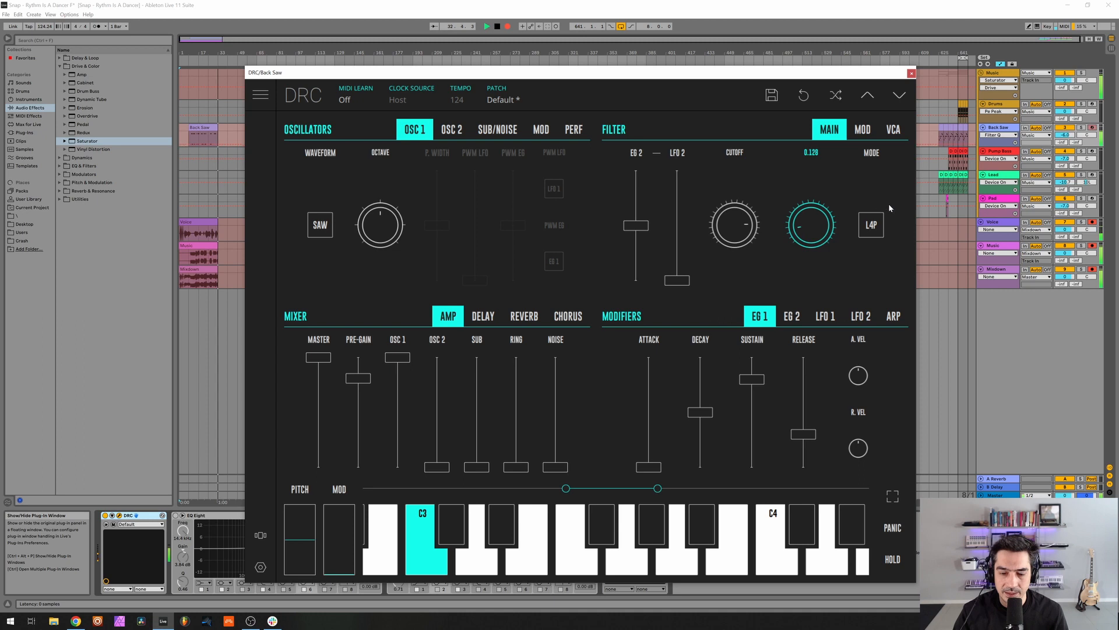
pyautogui.moveTo(926, 195); pyautogui.dragTo(980, 179)
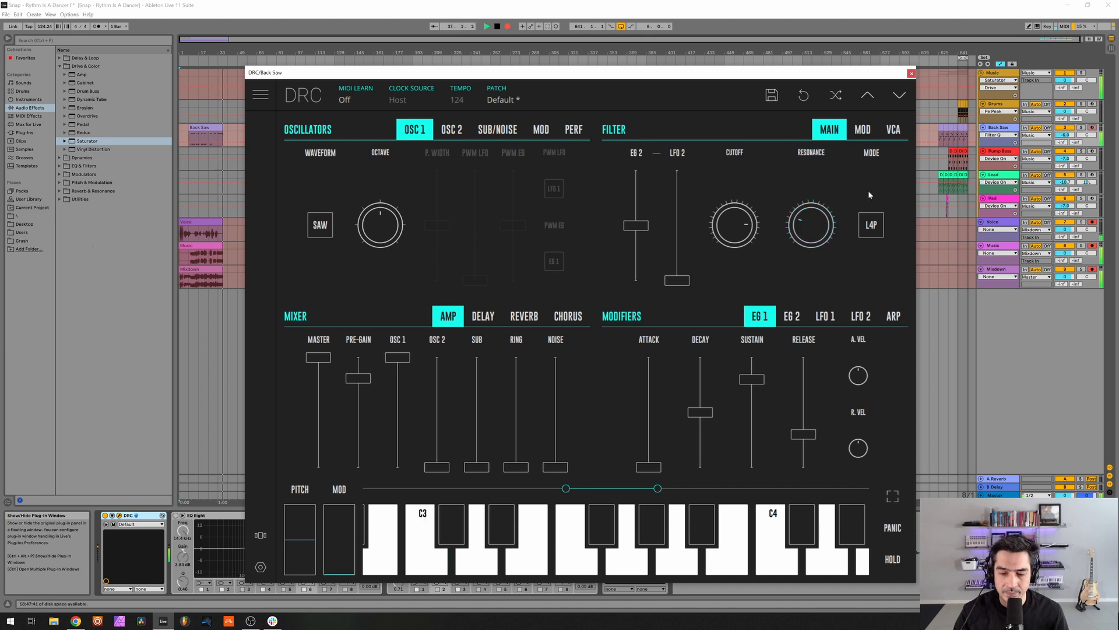
# - Set the voice mode in the DRC oscillator performance settings to Mono
pyautogui.click(573, 129)
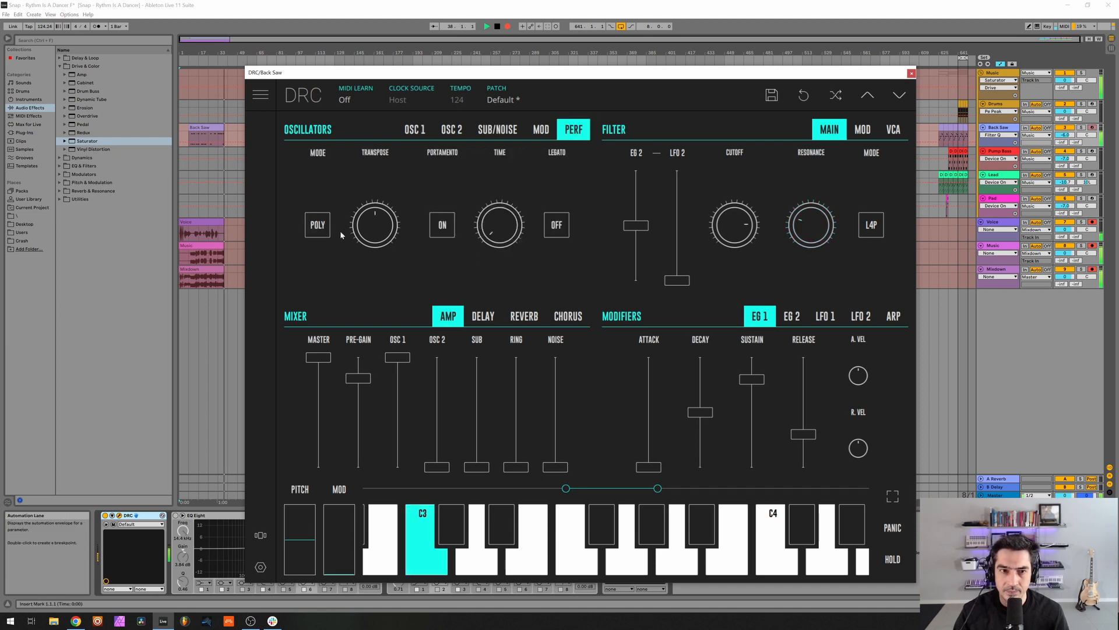
pyautogui.click(319, 227)
pyautogui.click(318, 231)
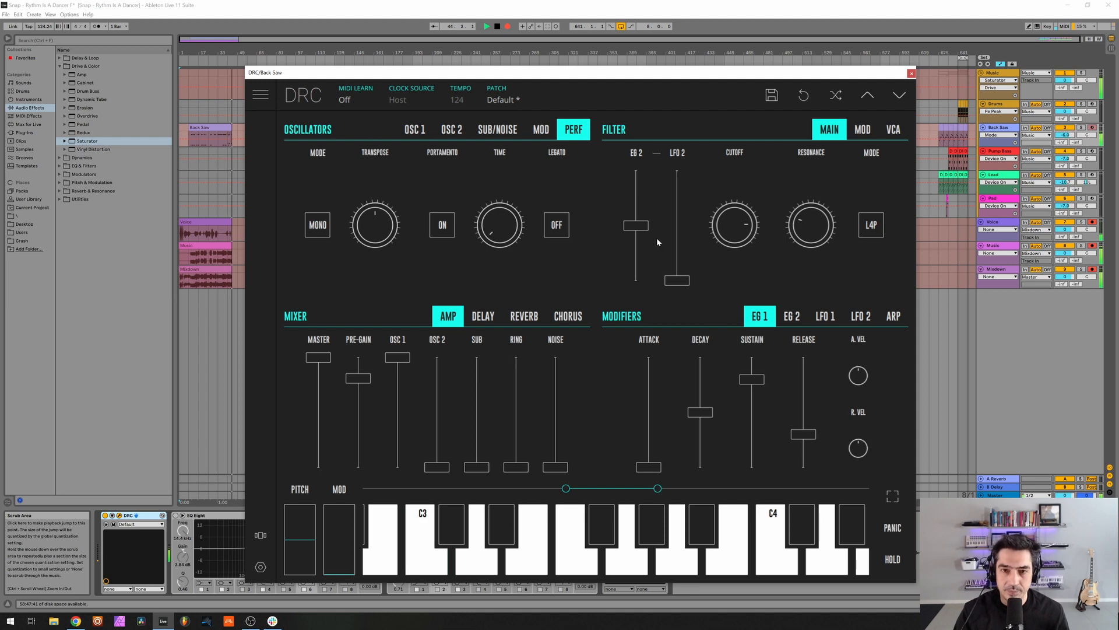
# - Raise the EG 2 modulation amount on the DRC filter moderately above its centre position
pyautogui.moveTo(639, 230); pyautogui.dragTo(670, 205)
pyautogui.click(792, 316)
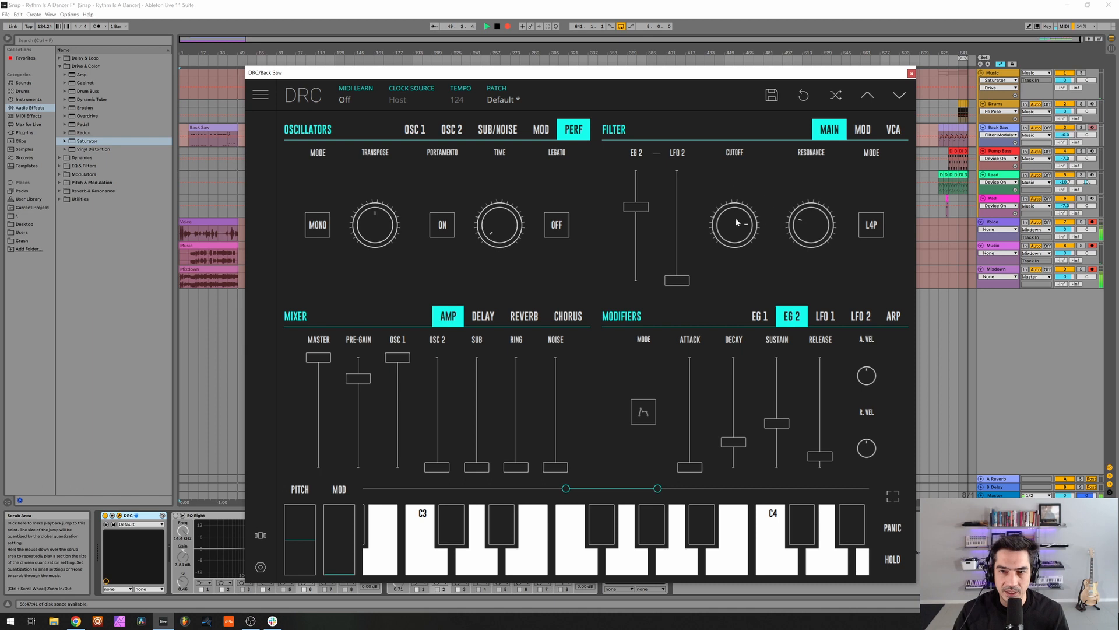
pyautogui.moveTo(644, 207); pyautogui.dragTo(646, 208)
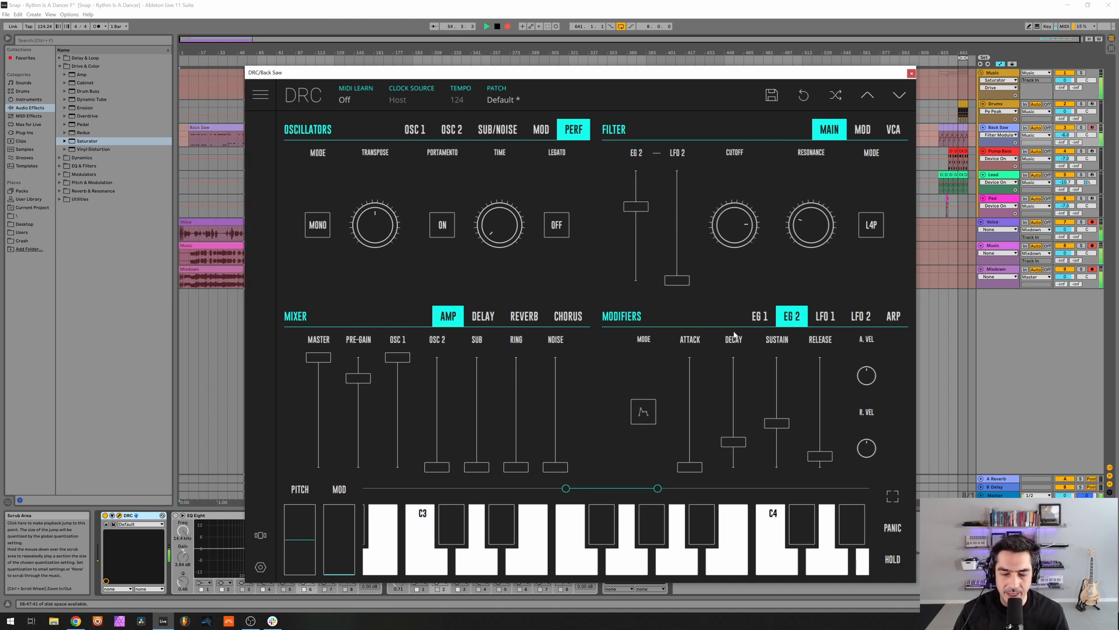
# - Bring the sustain and release of DRC's EG 1 envelope down to their minimum
pyautogui.click(760, 316)
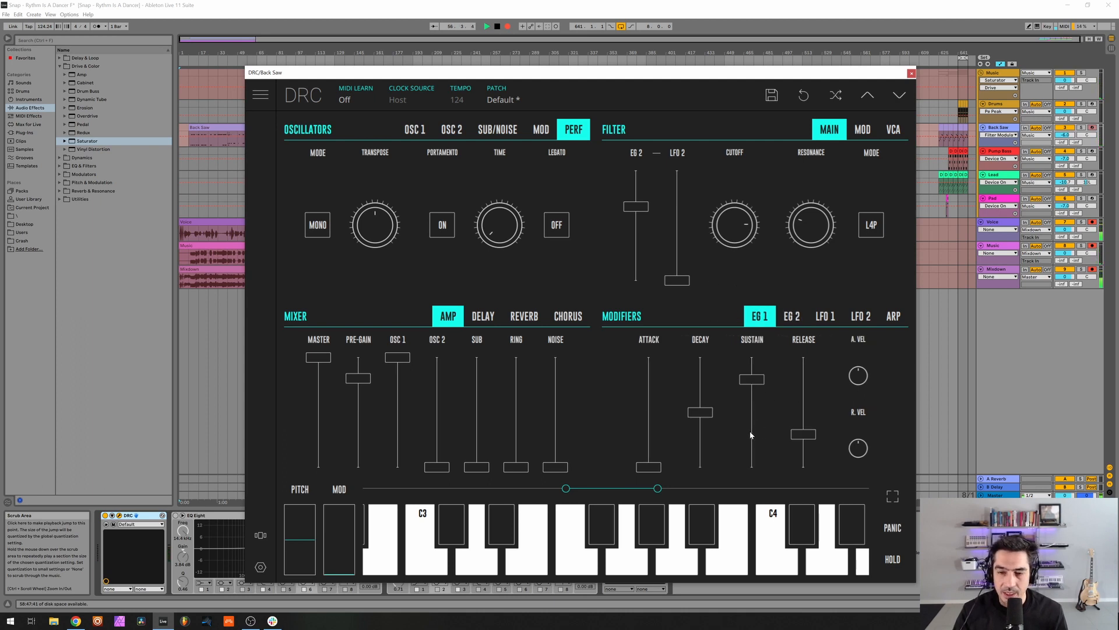
pyautogui.moveTo(751, 431); pyautogui.dragTo(803, 478)
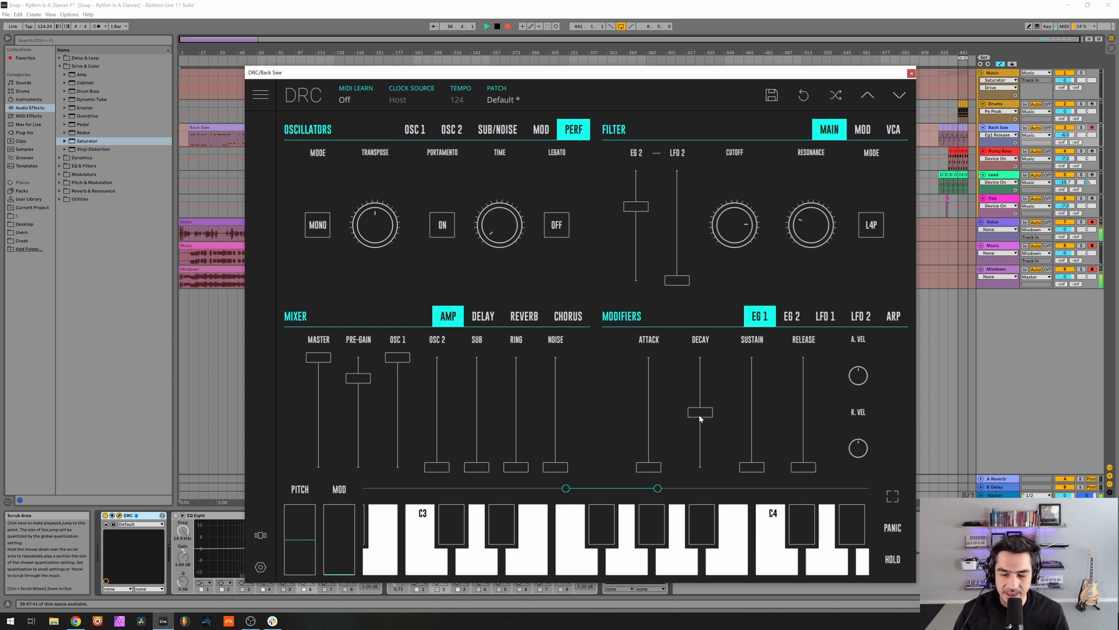
# - Shape DRC's EG 2 envelope with minimum sustain and slightly longer decay and release, and close the synth window
pyautogui.click(791, 316)
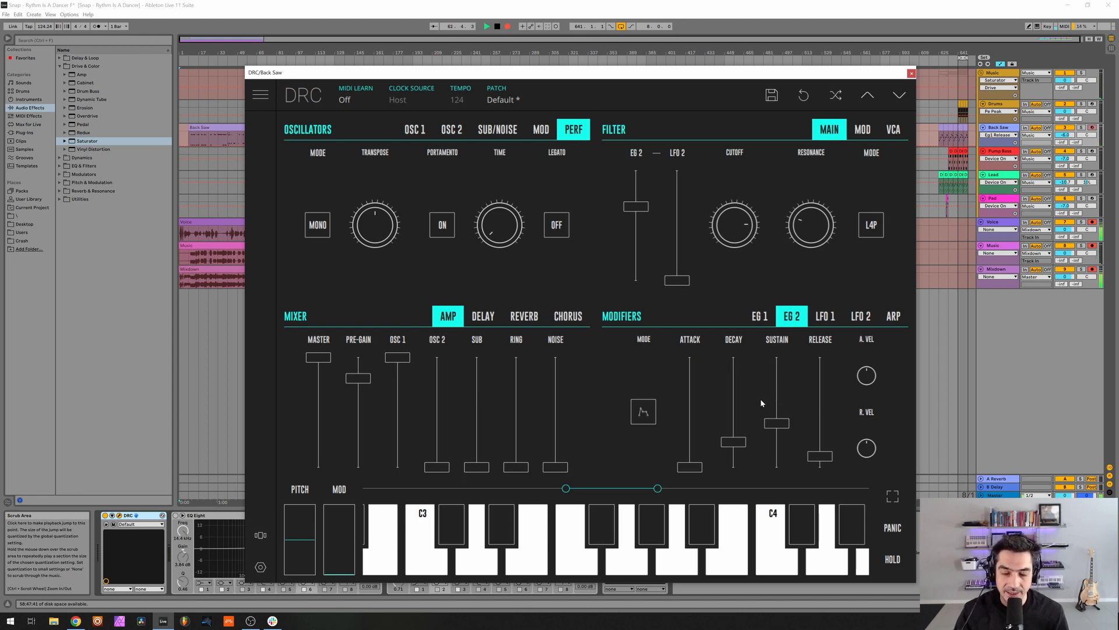
pyautogui.moveTo(777, 423); pyautogui.dragTo(760, 477)
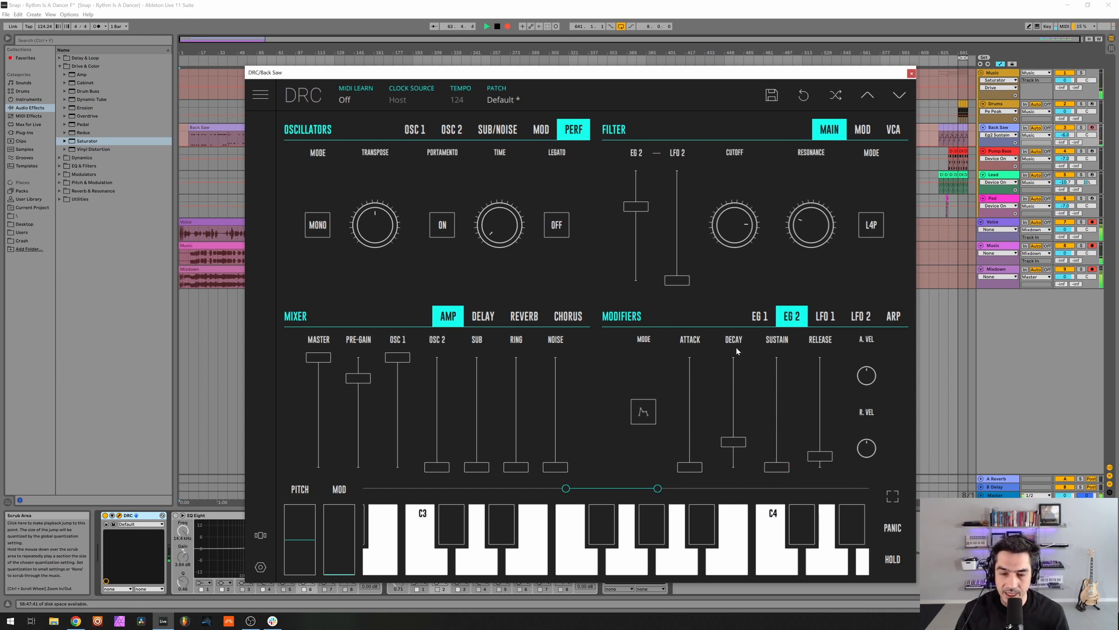
pyautogui.moveTo(738, 449); pyautogui.dragTo(753, 435)
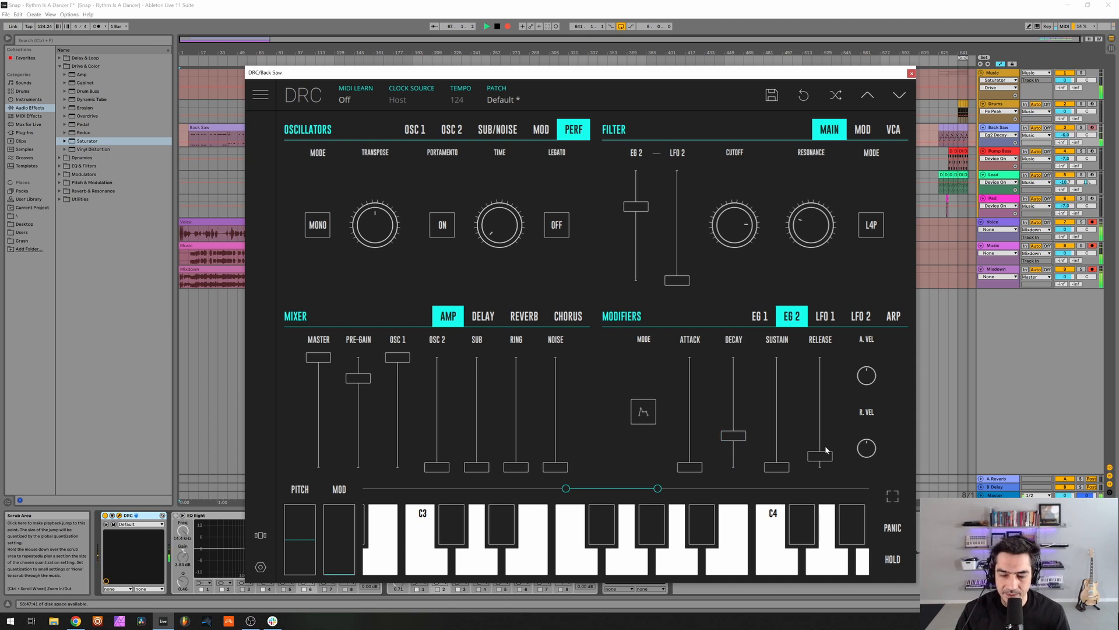
pyautogui.moveTo(828, 445); pyautogui.dragTo(827, 442)
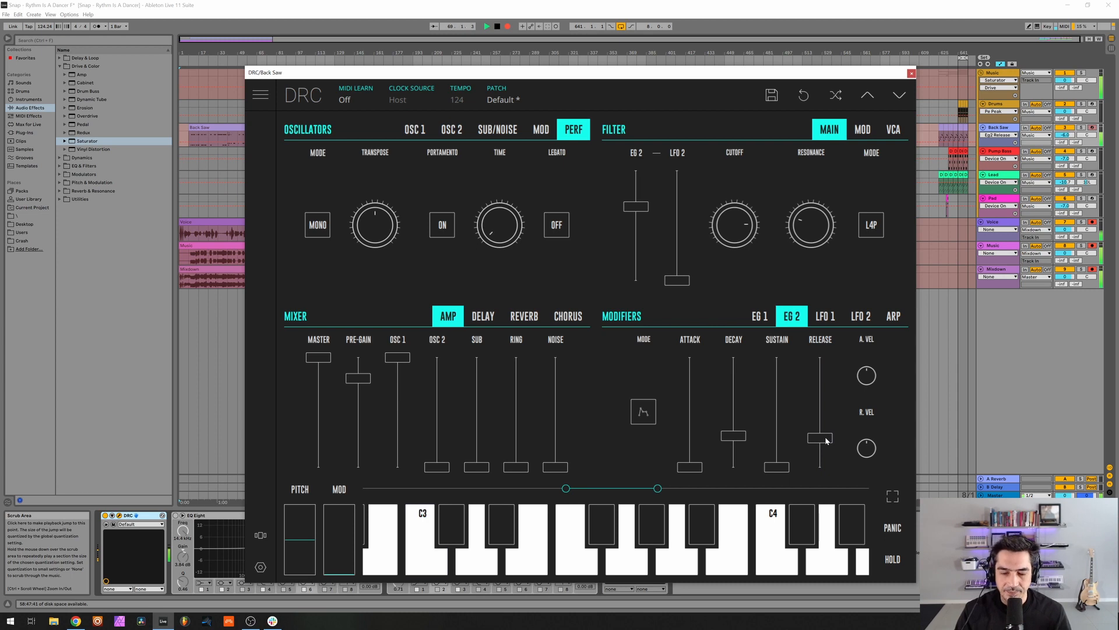
pyautogui.click(912, 73)
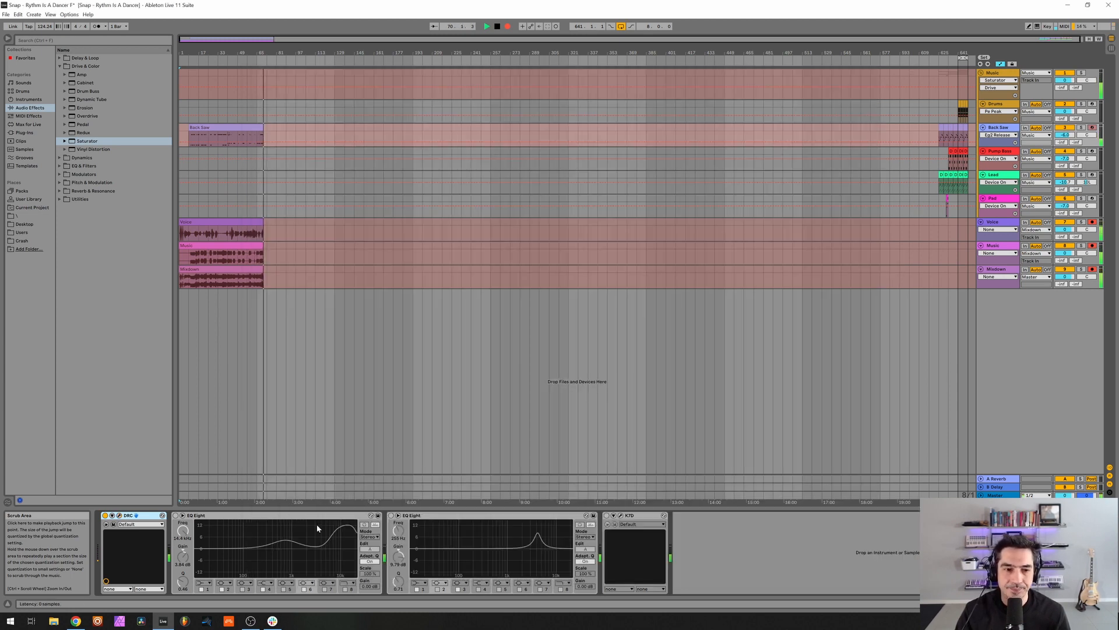
# - Turn both EQ Eight devices on the Back Saw track back on and select their boosted bands to review frequency and gain
pyautogui.click(296, 574)
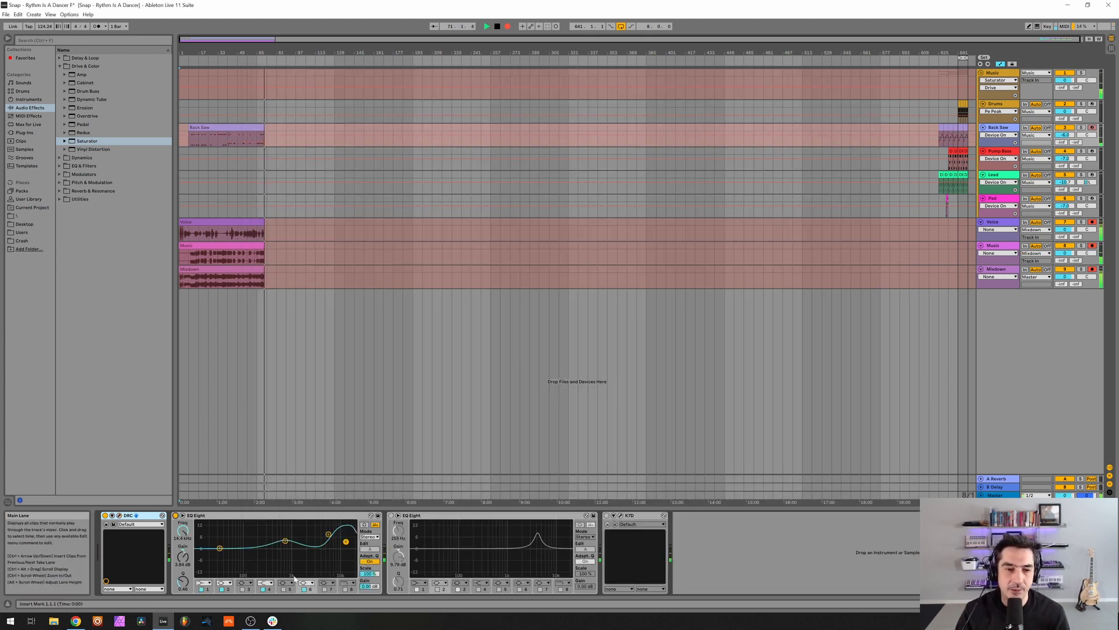
pyautogui.click(285, 542)
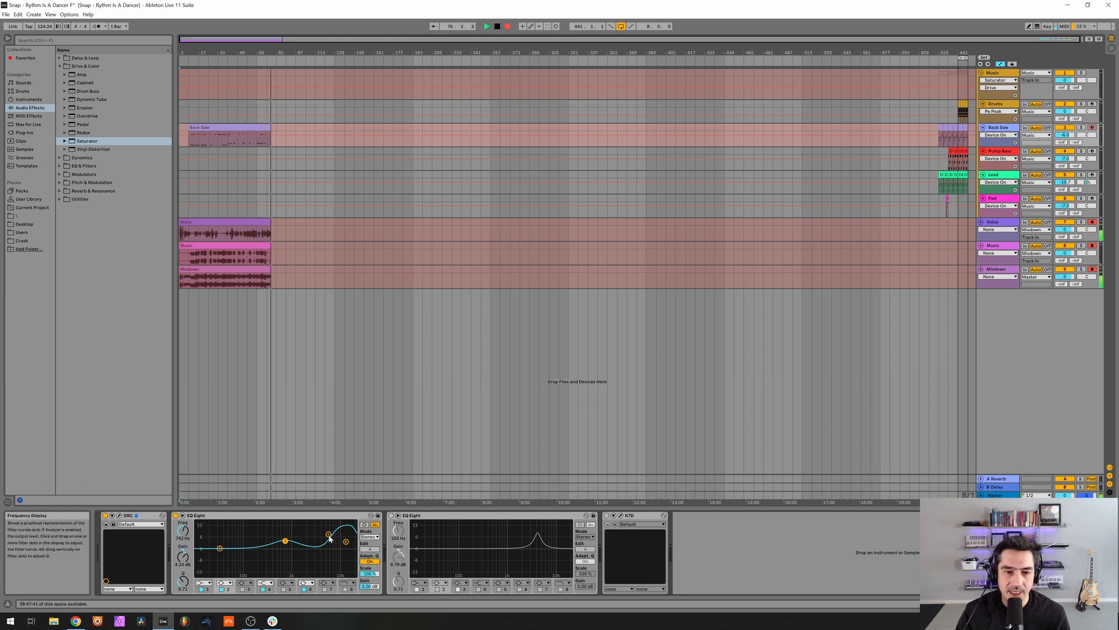
pyautogui.click(329, 535)
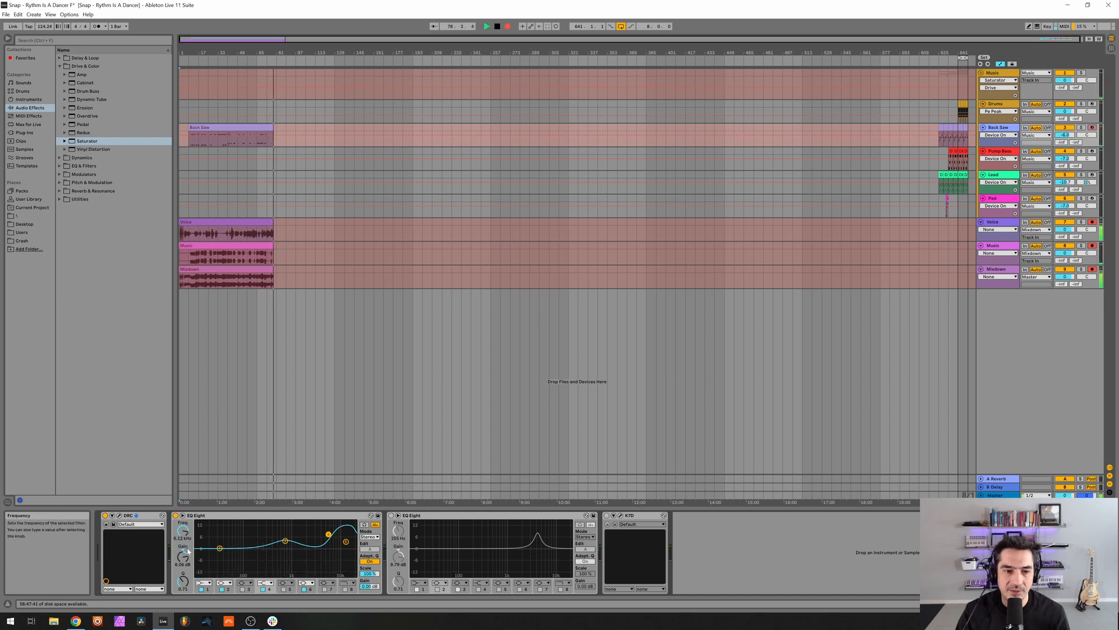
pyautogui.click(345, 541)
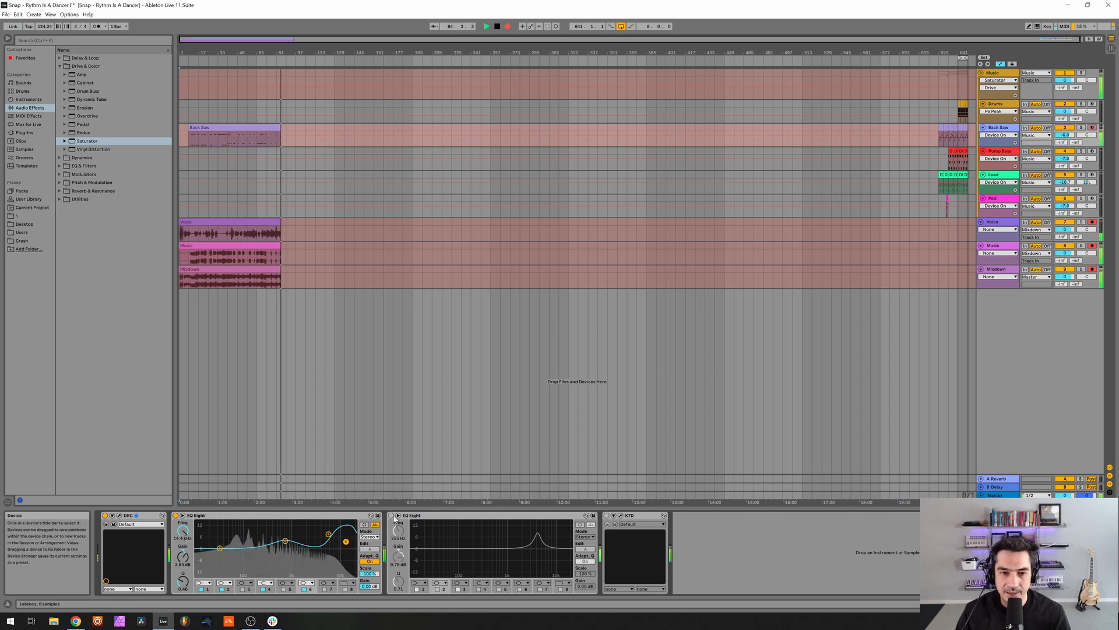
pyautogui.click(390, 516)
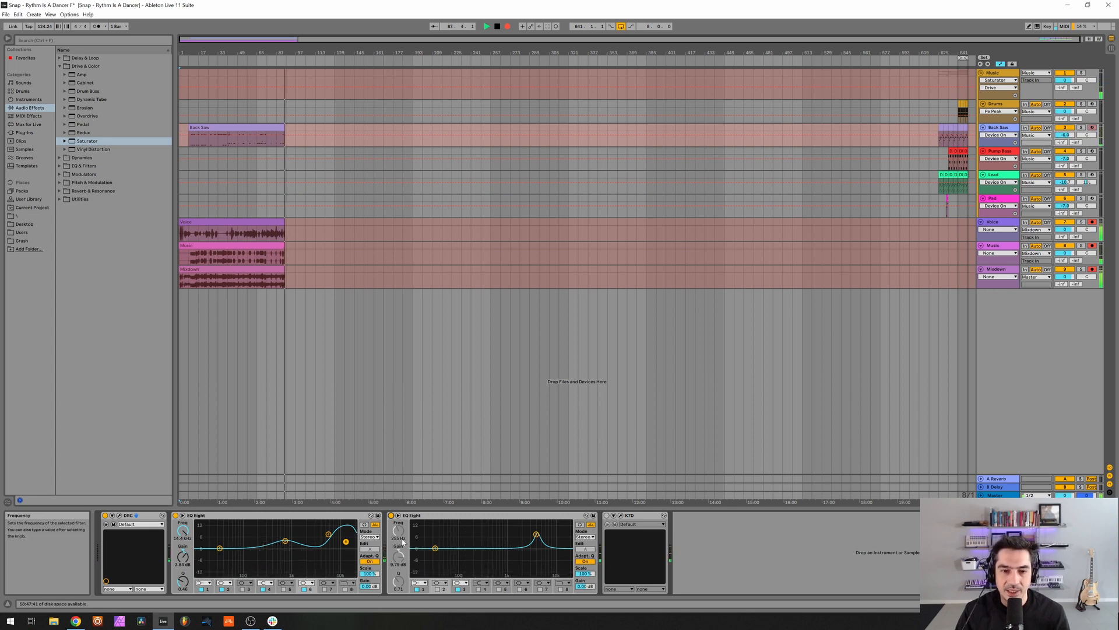
pyautogui.click(460, 589)
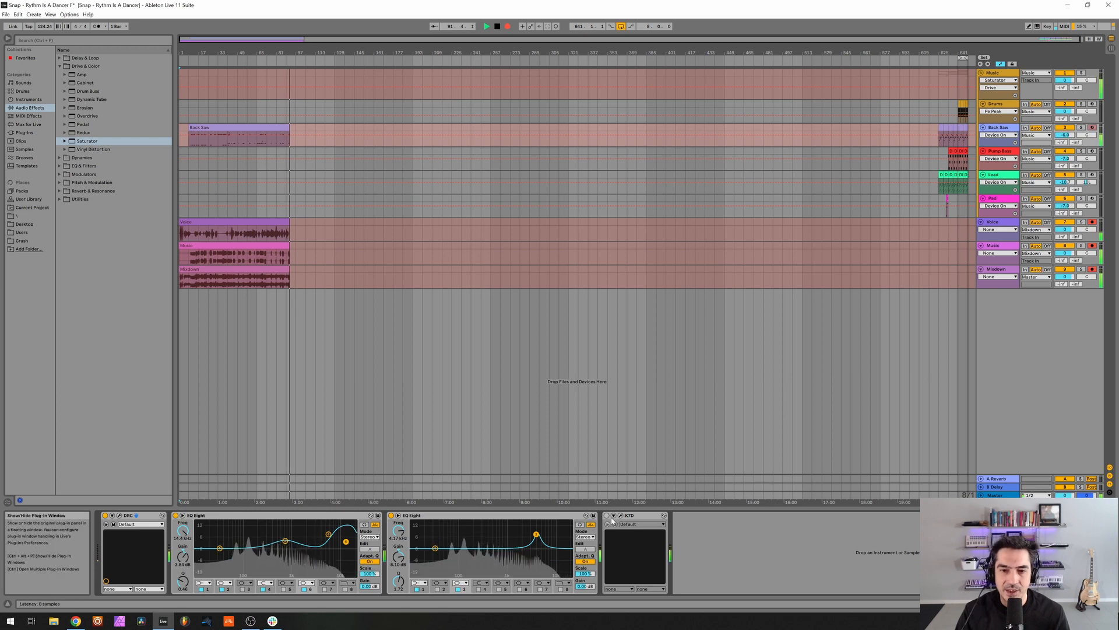
# - Turn on the K7D delay on the Back Saw track and open its window to check the dry/wet mix
pyautogui.click(606, 517)
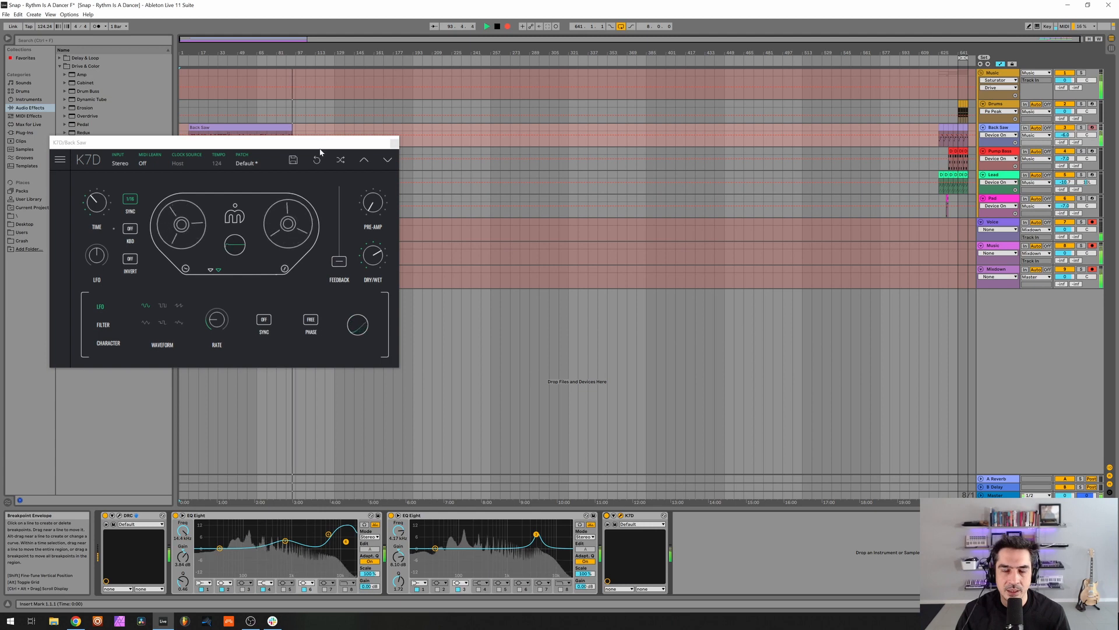
pyautogui.moveTo(318, 145); pyautogui.dragTo(521, 129)
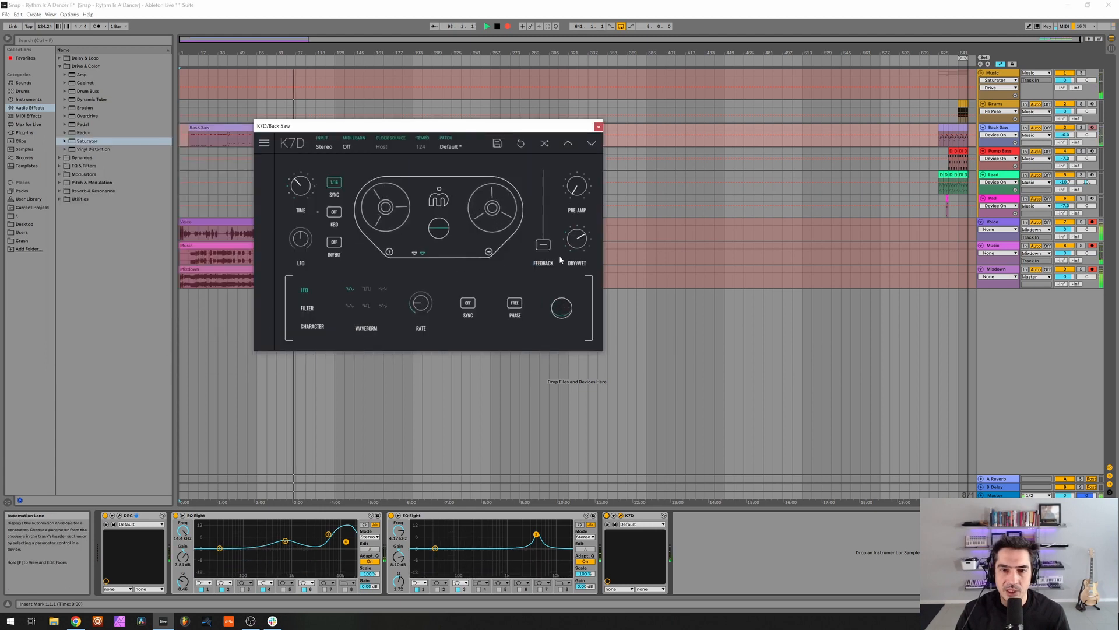
pyautogui.click(576, 265)
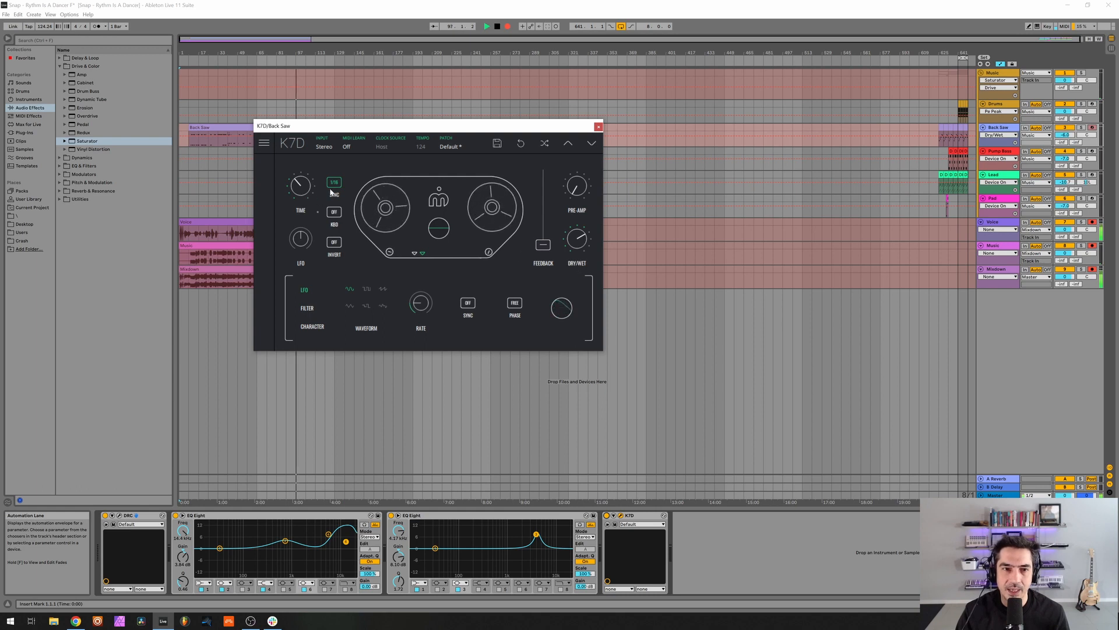
# - Review the K7D character settings for stereo width, wow and ping pong, and close the delay window
pyautogui.click(312, 327)
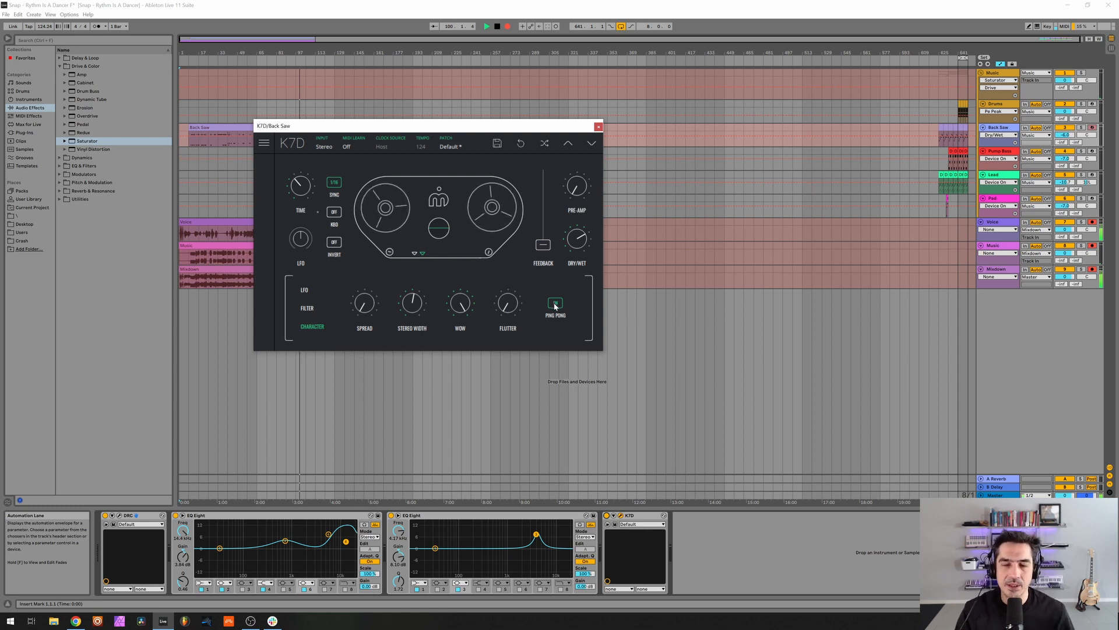
pyautogui.click(415, 312)
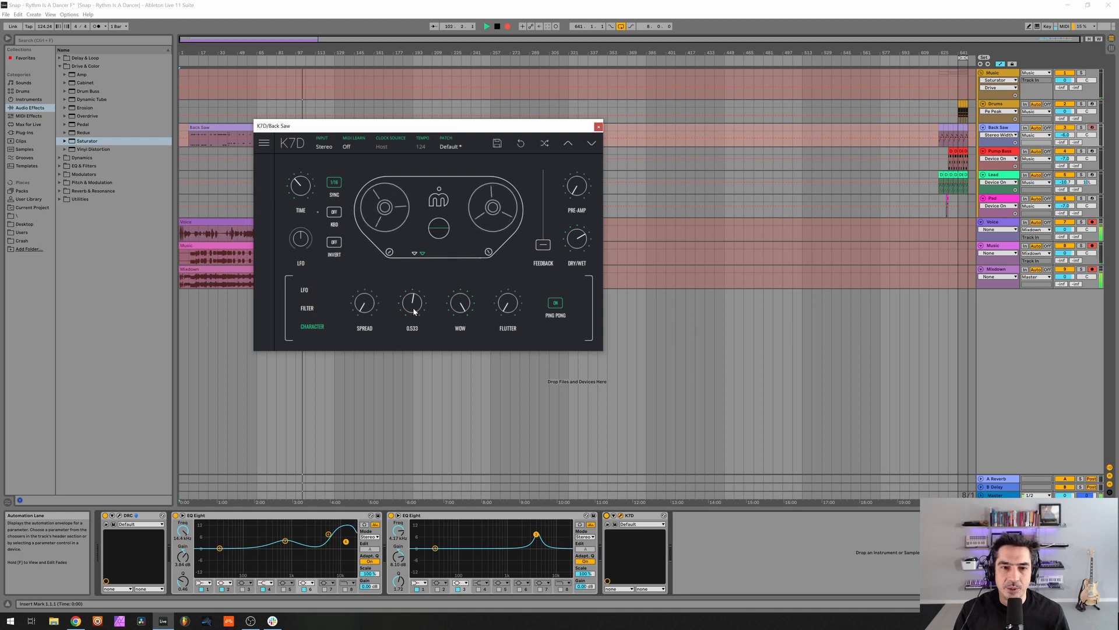
pyautogui.click(451, 307)
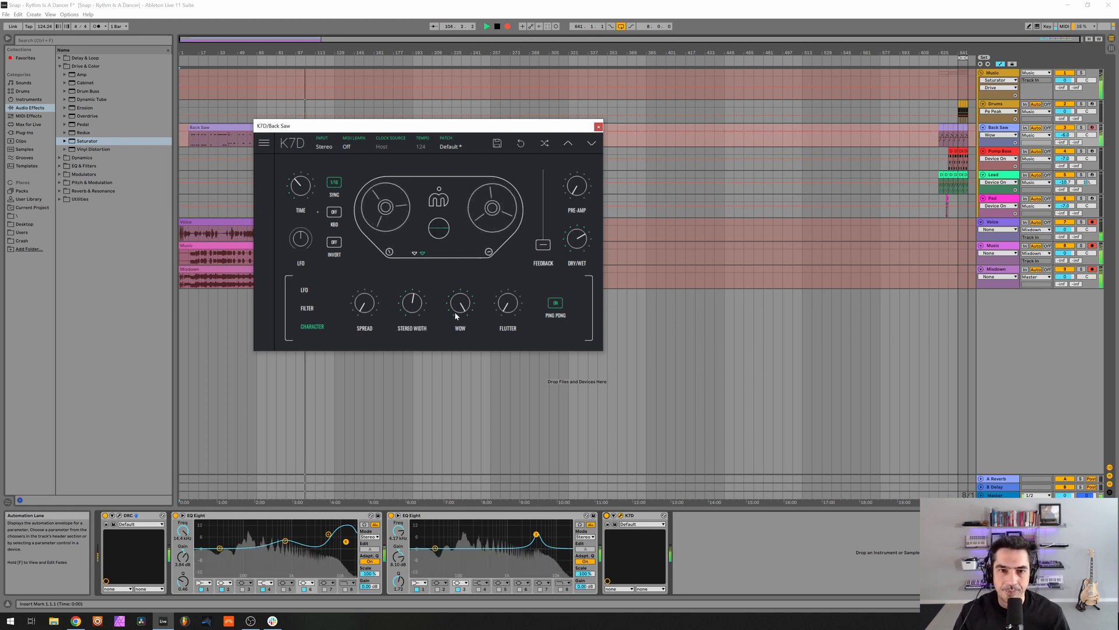
pyautogui.click(598, 127)
# - Select the Pump Bass track and turn off its Saturator and both EQ Eight devices to hear the dry synth
pyautogui.click(998, 151)
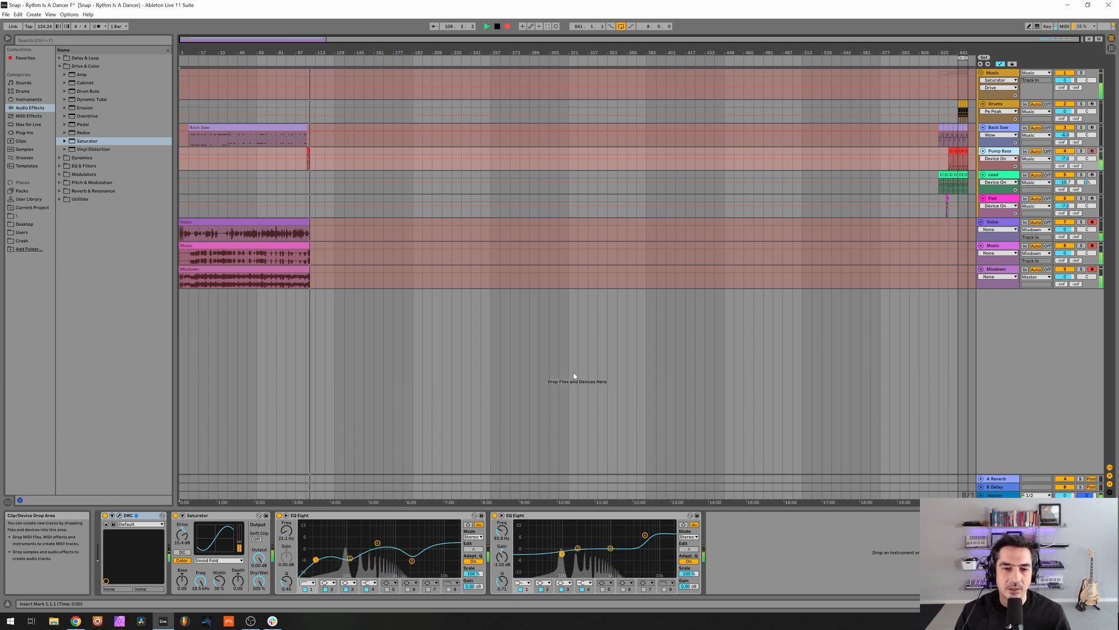
pyautogui.click(495, 515)
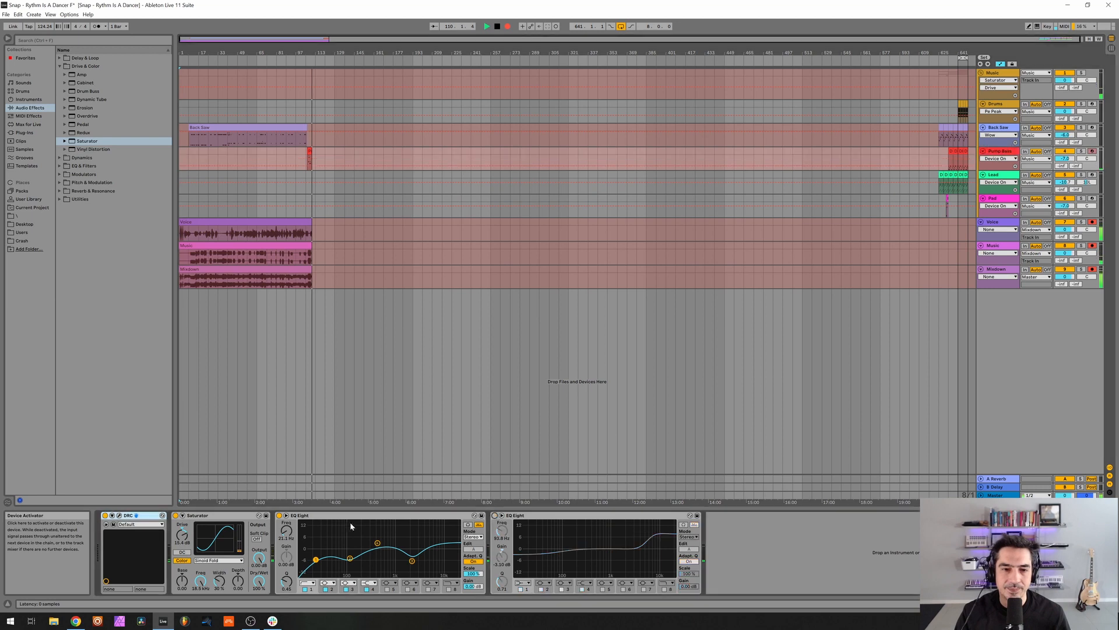
pyautogui.click(280, 516)
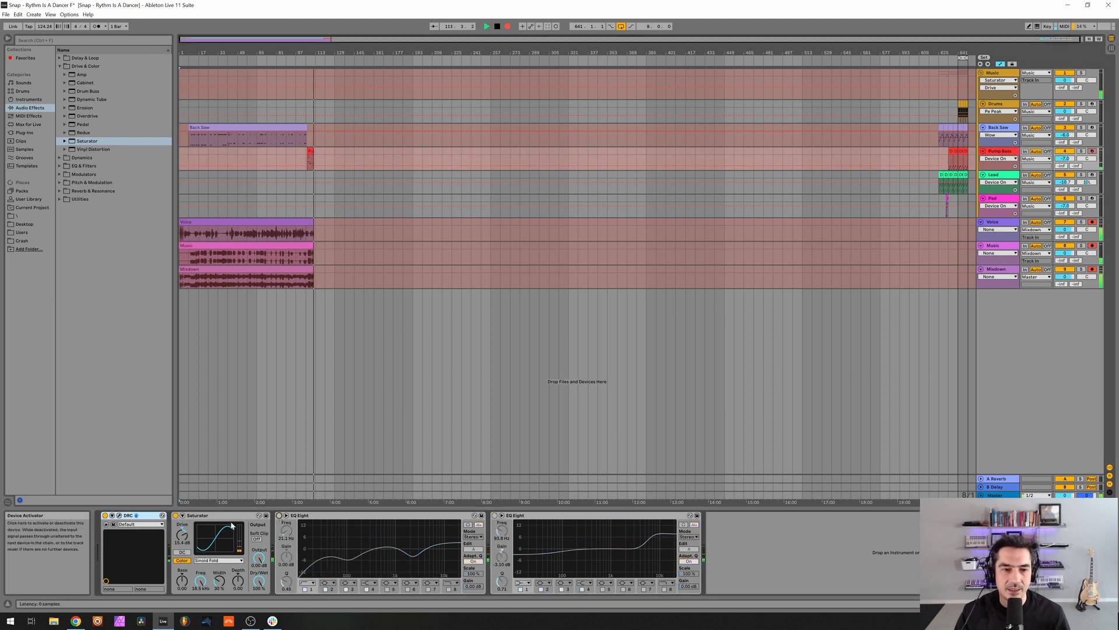
pyautogui.click(175, 515)
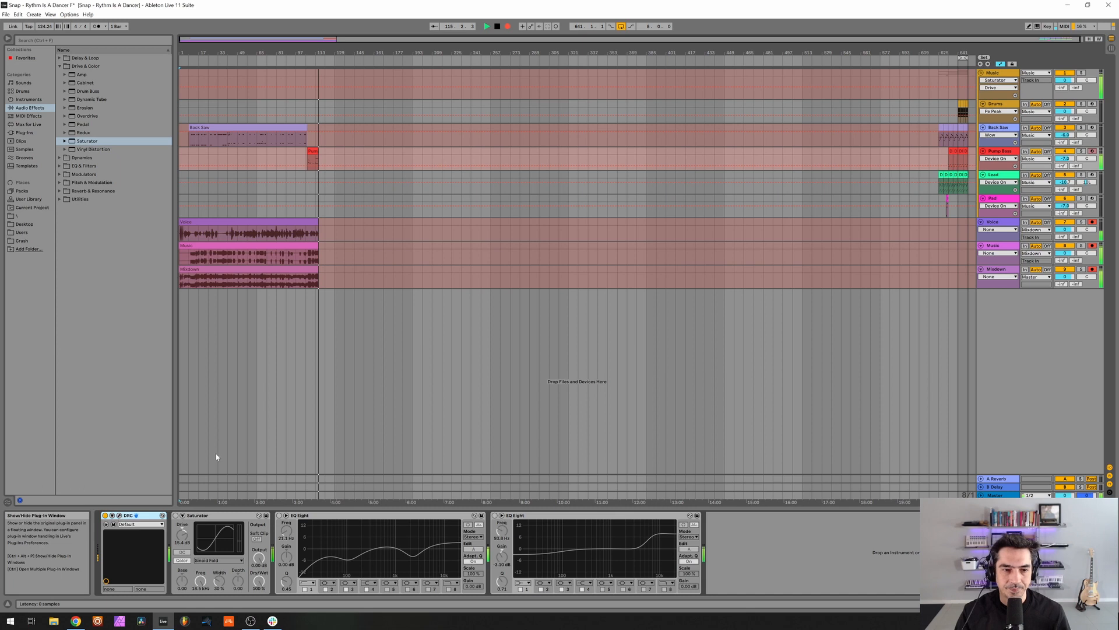
# - Open the Pump Bass DRC synth window and reset the patch to Default
pyautogui.hotkey('ctrl', 'alt', 'p')
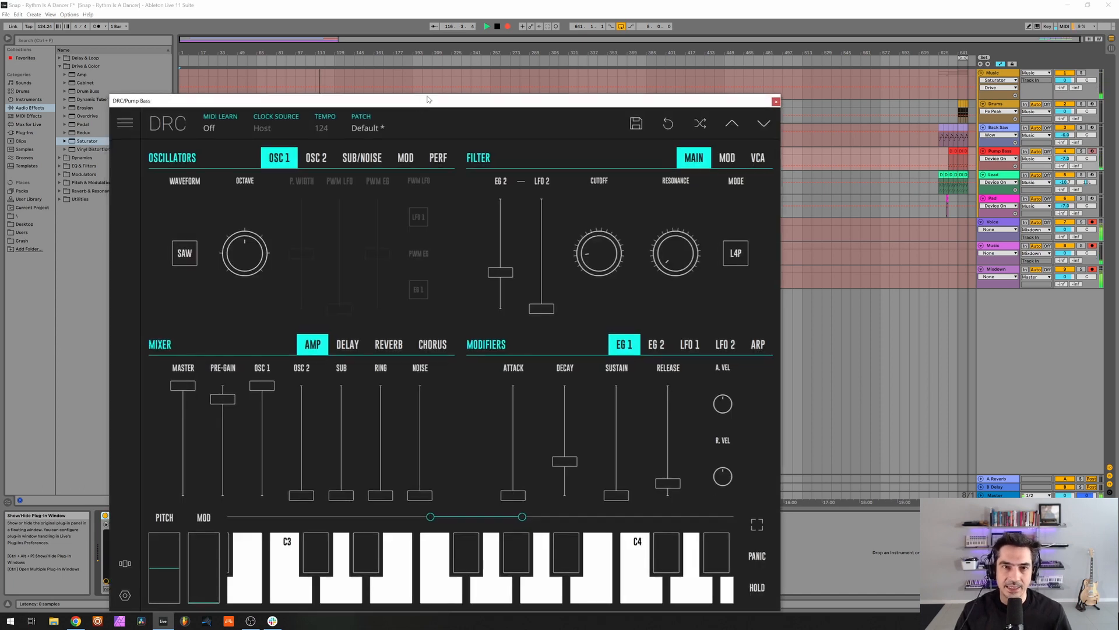
pyautogui.moveTo(427, 99); pyautogui.dragTo(565, 49)
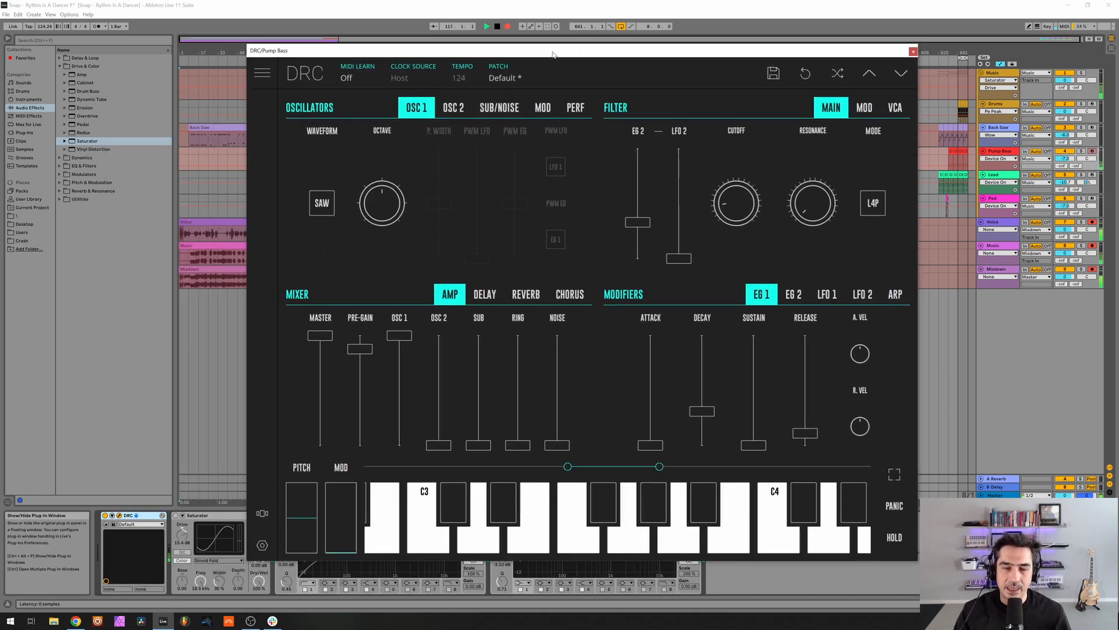
pyautogui.click(521, 85)
pyautogui.click(479, 141)
pyautogui.click(550, 79)
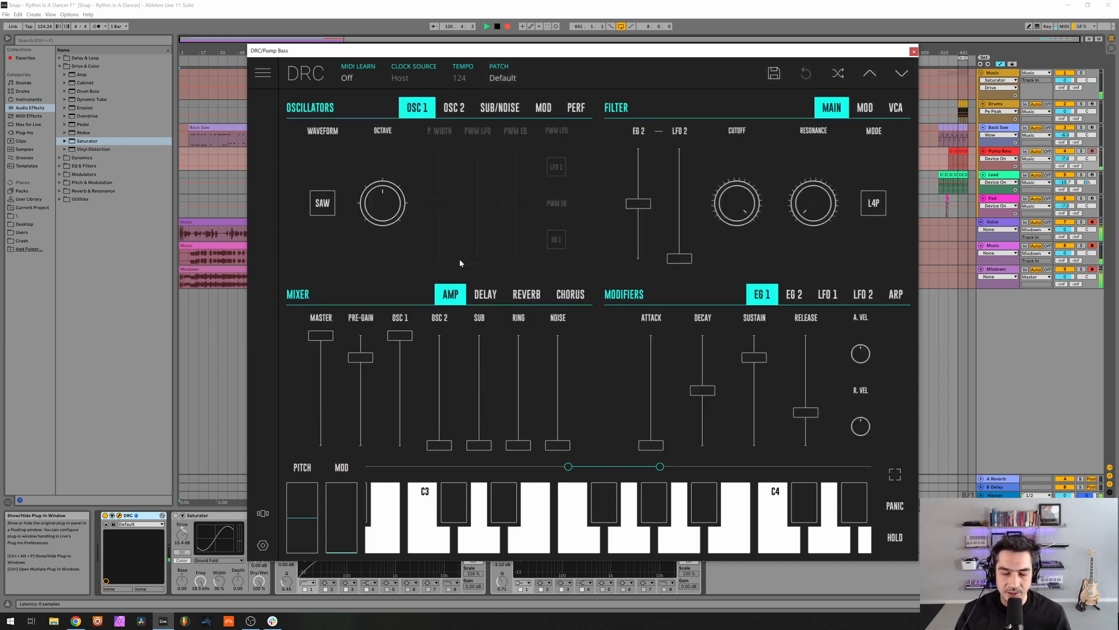
# - Raise DRC's pre-gain slightly, and set the filter's EG 2 amount to 0.331 and its cutoff to about 0.15
pyautogui.moveTo(364, 362); pyautogui.dragTo(381, 354)
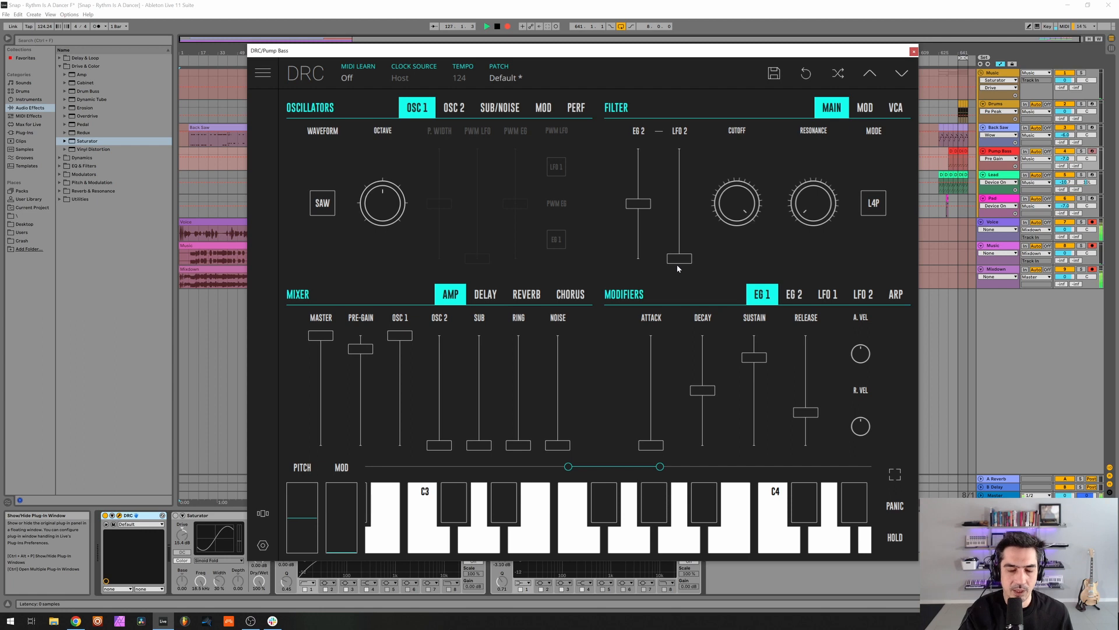
pyautogui.moveTo(637, 238); pyautogui.dragTo(655, 229)
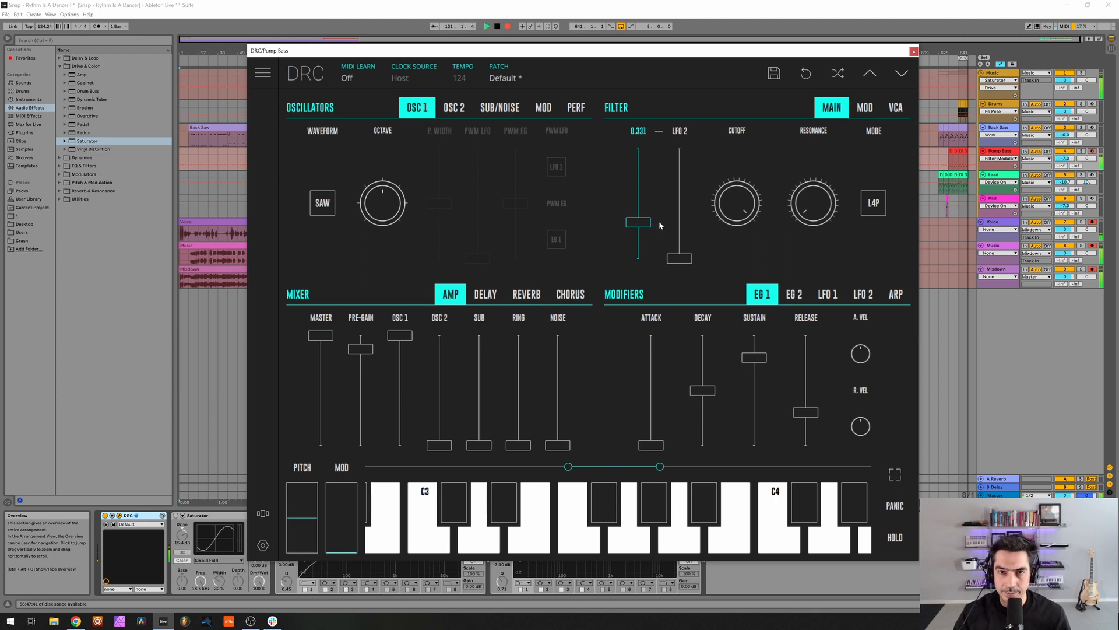
pyautogui.click(730, 210)
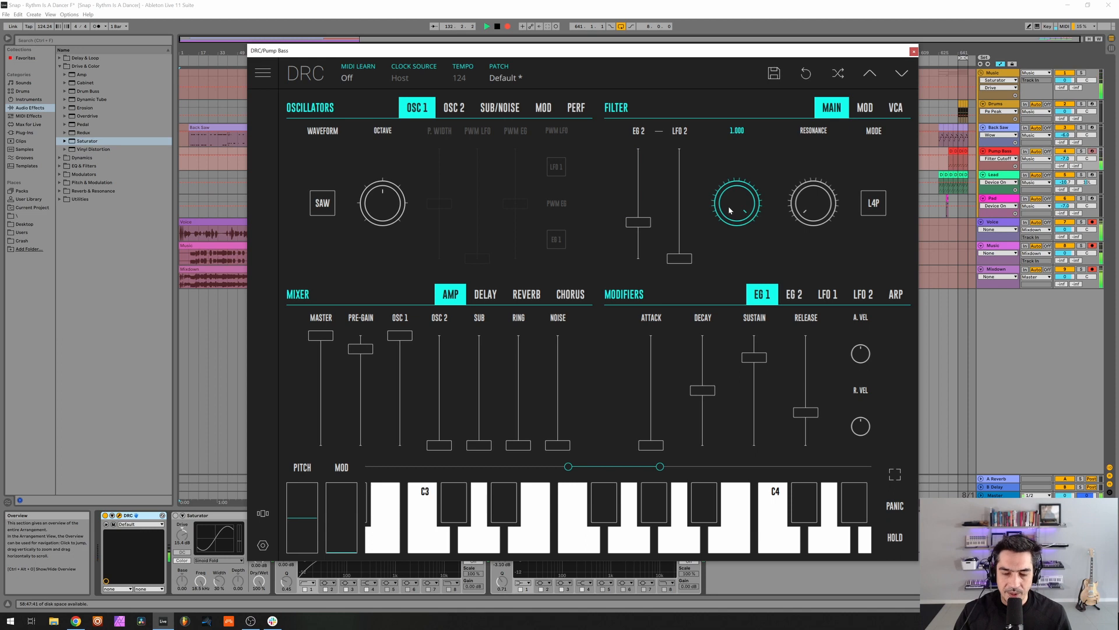
pyautogui.moveTo(729, 211)
pyautogui.mouseDown()
pyautogui.moveTo(737, 420)
pyautogui.moveTo(728, 204)
pyautogui.mouseUp()
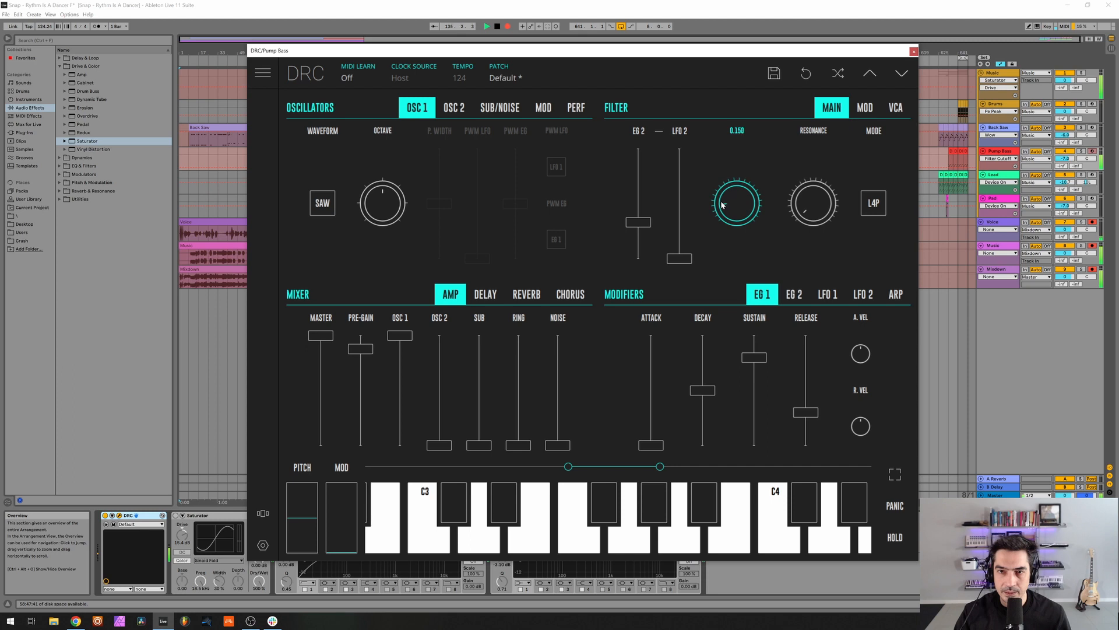
pyautogui.moveTo(723, 204); pyautogui.dragTo(722, 205)
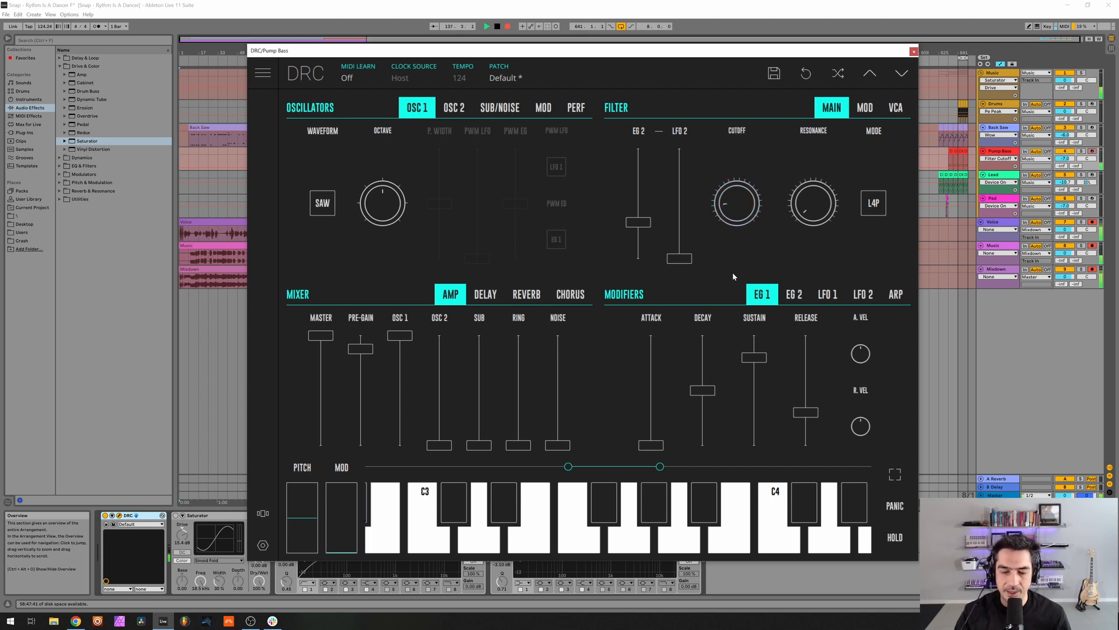
# - Shape DRC's EG 1 envelope with minimum sustain and shorter decay and release
pyautogui.moveTo(757, 395); pyautogui.dragTo(755, 449)
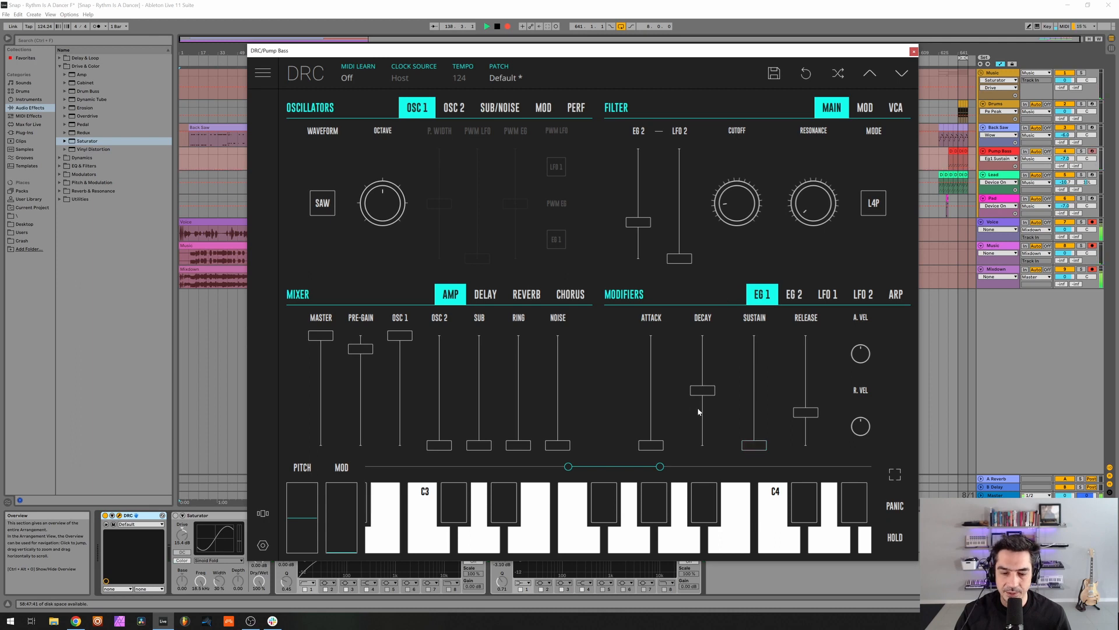
pyautogui.moveTo(699, 412); pyautogui.dragTo(701, 411)
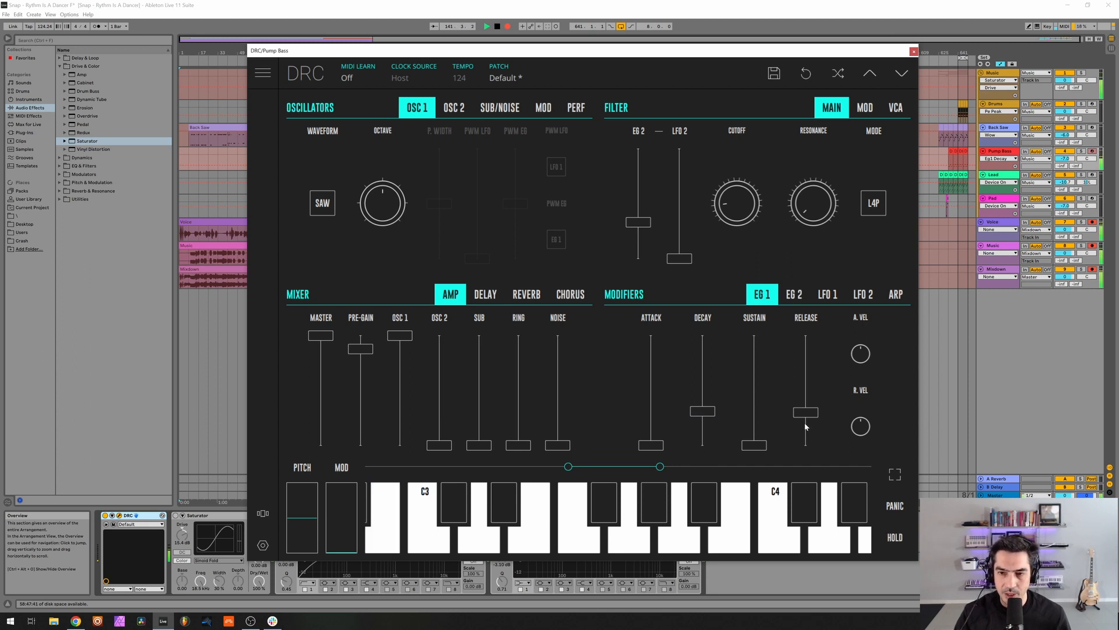
pyautogui.moveTo(804, 422); pyautogui.dragTo(807, 436)
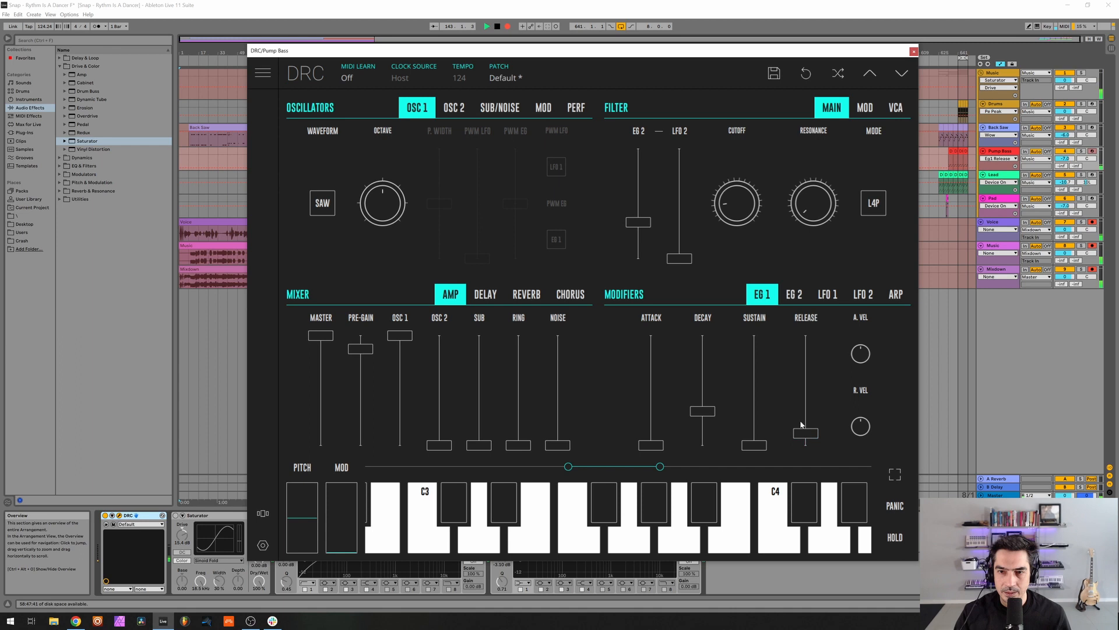
# - Shape DRC's EG 2 envelope with minimum sustain and slightly longer decay and release, and close the Pump Bass synth window
pyautogui.click(802, 299)
pyautogui.moveTo(778, 402); pyautogui.dragTo(780, 499)
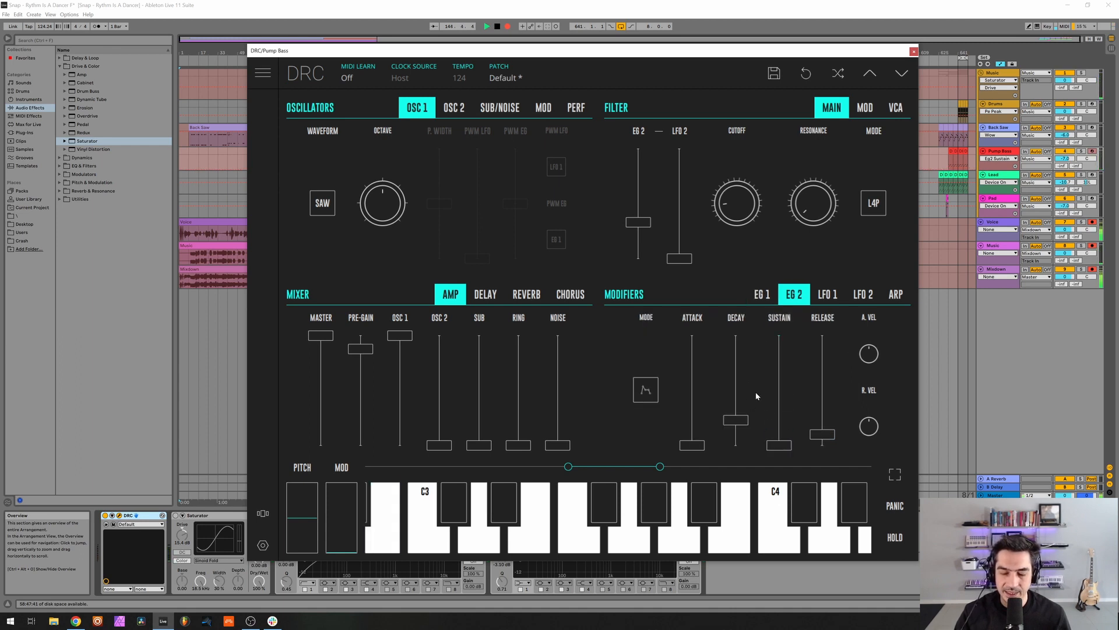
pyautogui.click(736, 421)
pyautogui.moveTo(736, 423); pyautogui.dragTo(753, 416)
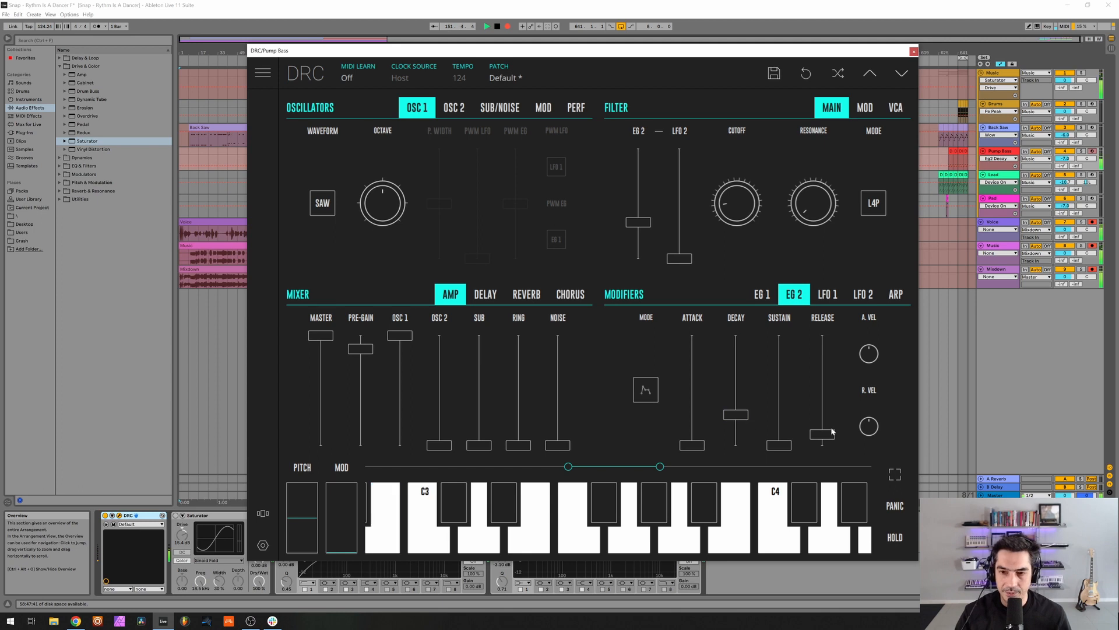
pyautogui.moveTo(832, 432); pyautogui.dragTo(840, 423)
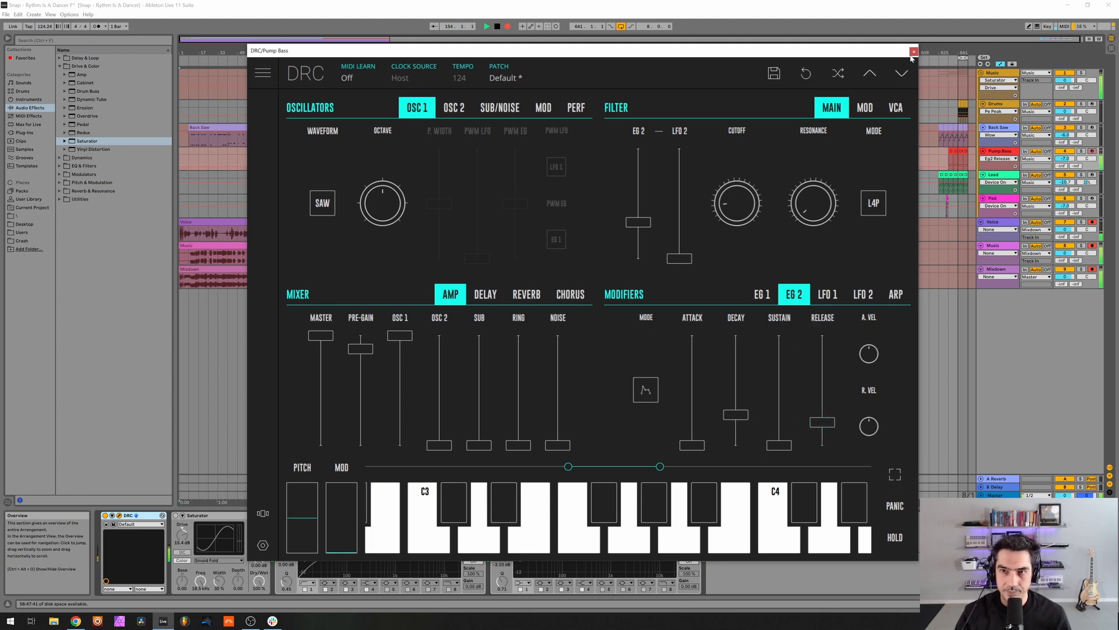
pyautogui.click(913, 51)
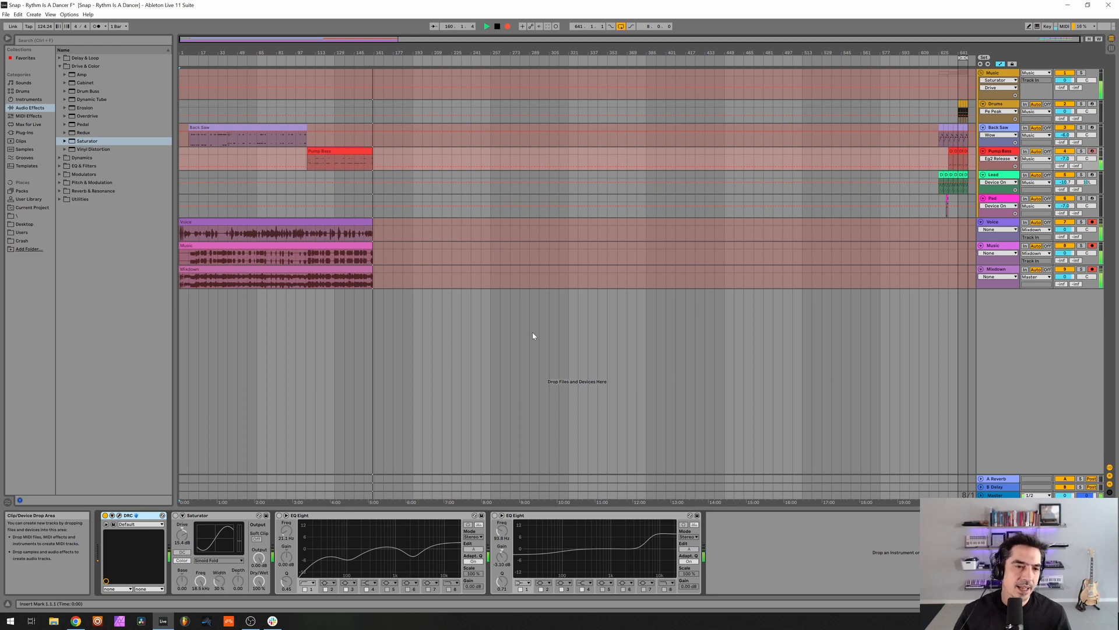
# - Turn the Saturator on the Pump Bass track back on
pyautogui.click(219, 515)
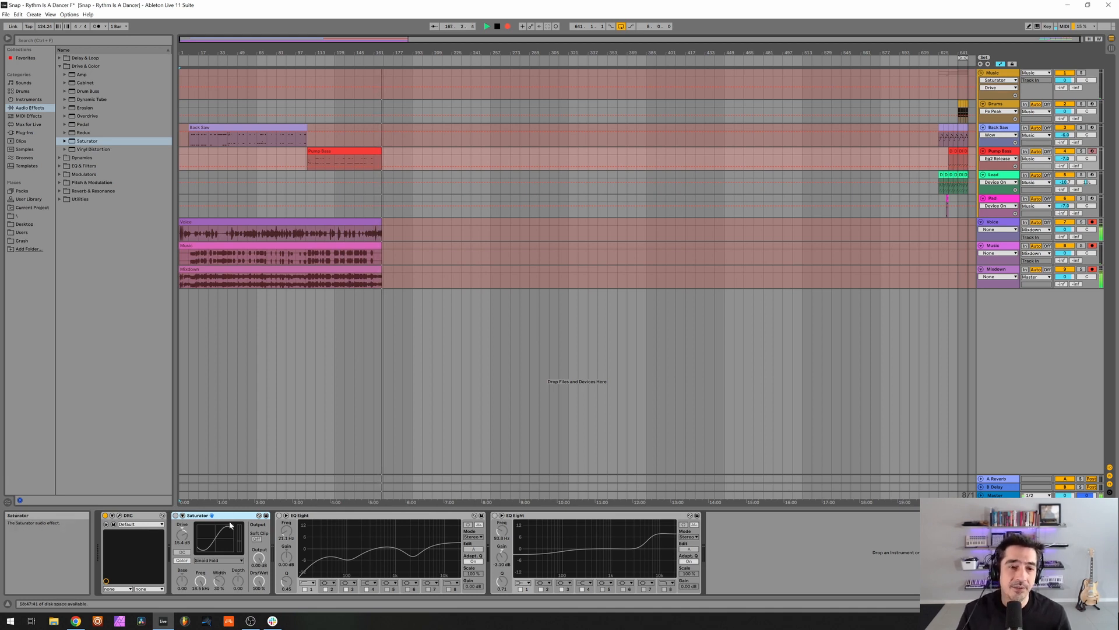
pyautogui.click(175, 516)
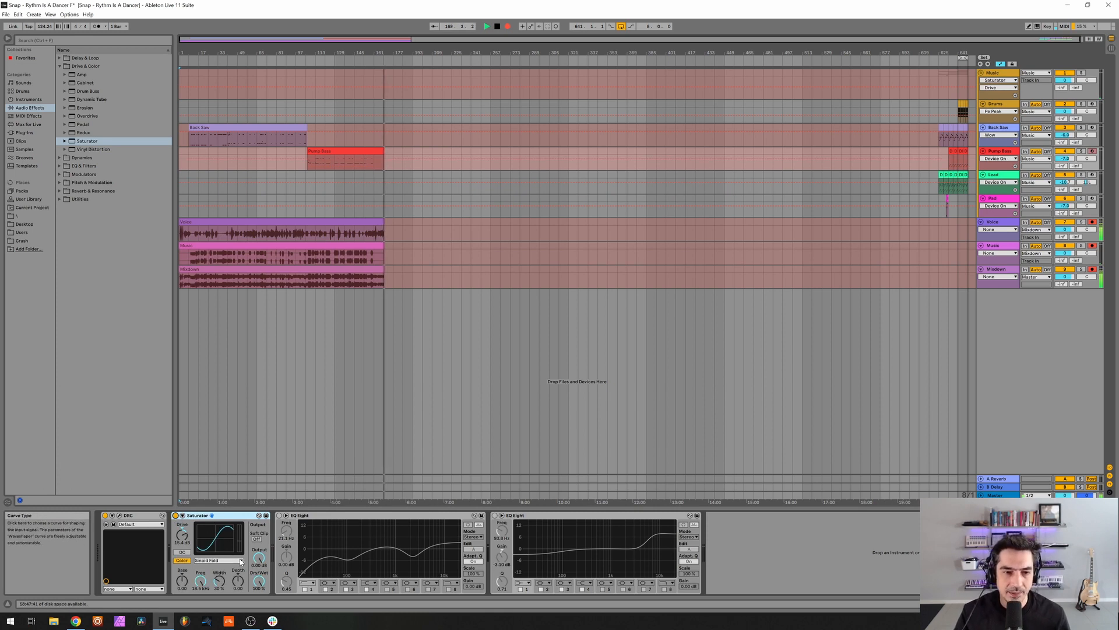
# - Audition the Saturator's Soft Sine, Medium Curve and Hard Curve types and return to Sinoid Fold
pyautogui.click(221, 560)
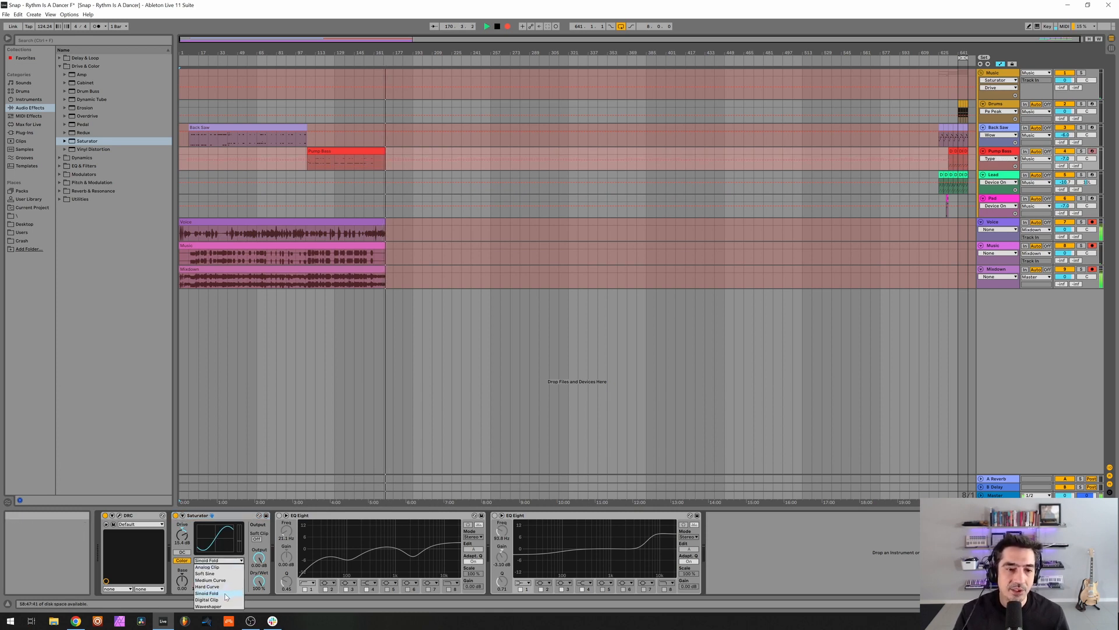
pyautogui.click(215, 573)
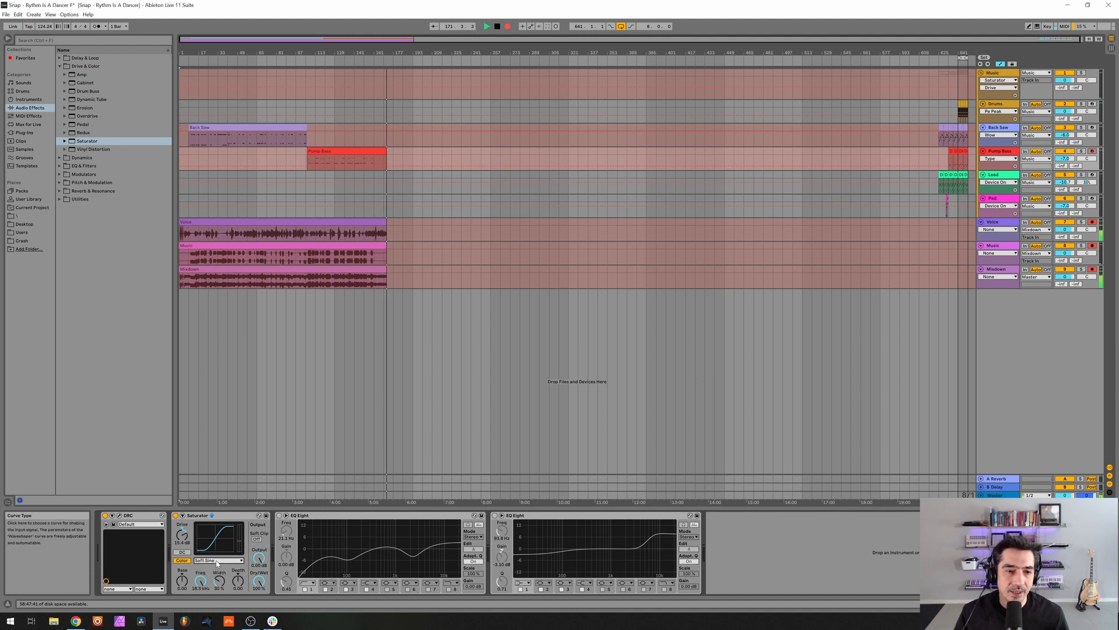
pyautogui.click(218, 560)
pyautogui.click(222, 579)
pyautogui.click(225, 561)
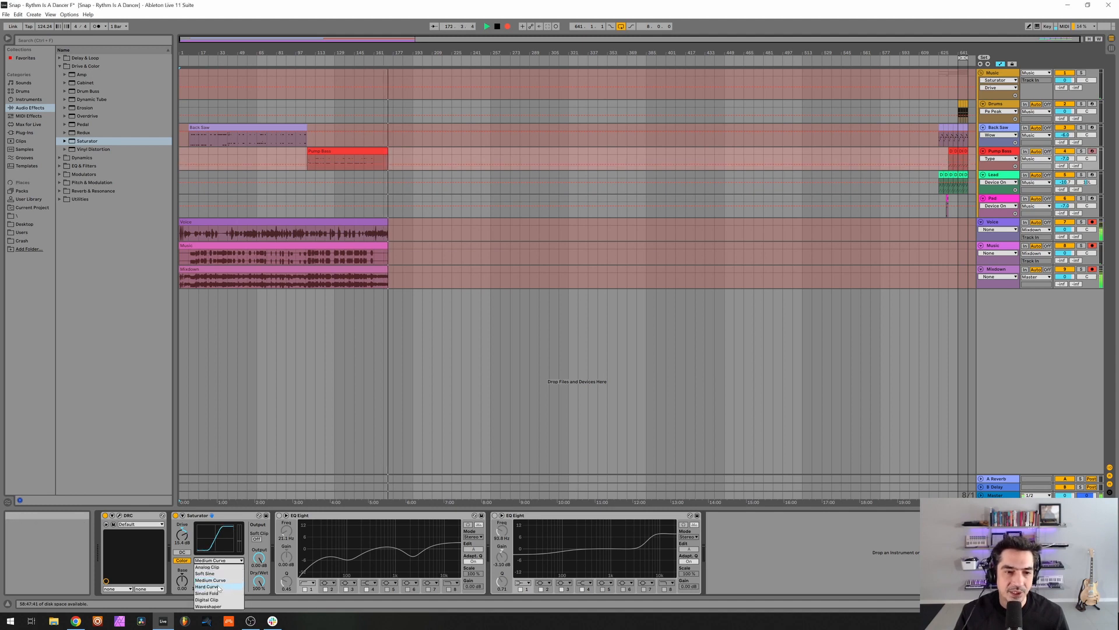
pyautogui.click(220, 587)
pyautogui.click(222, 561)
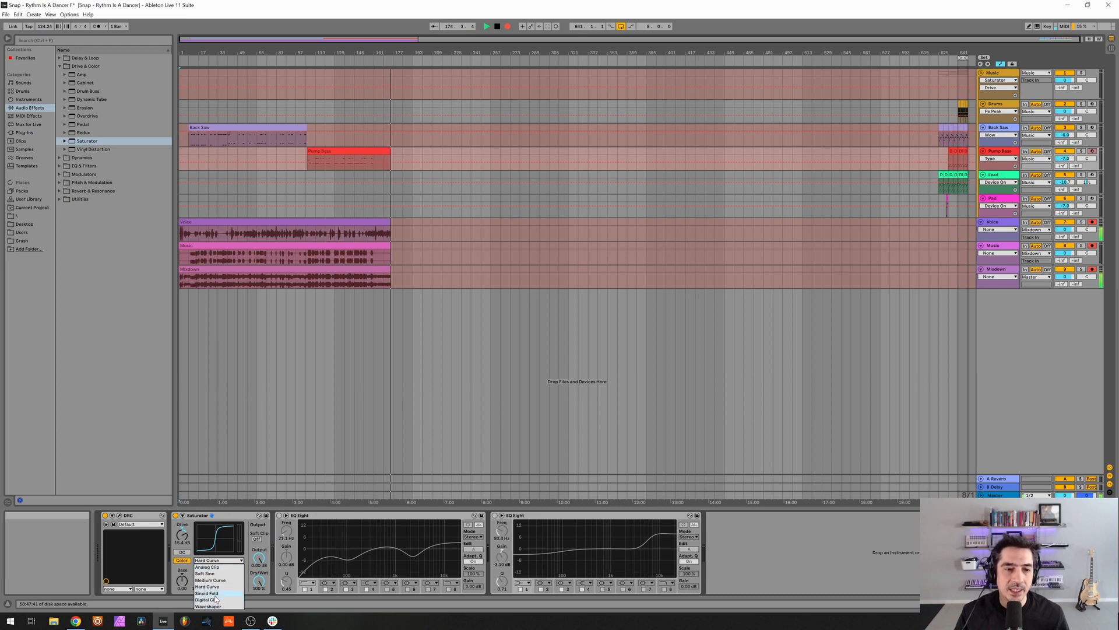
pyautogui.click(214, 593)
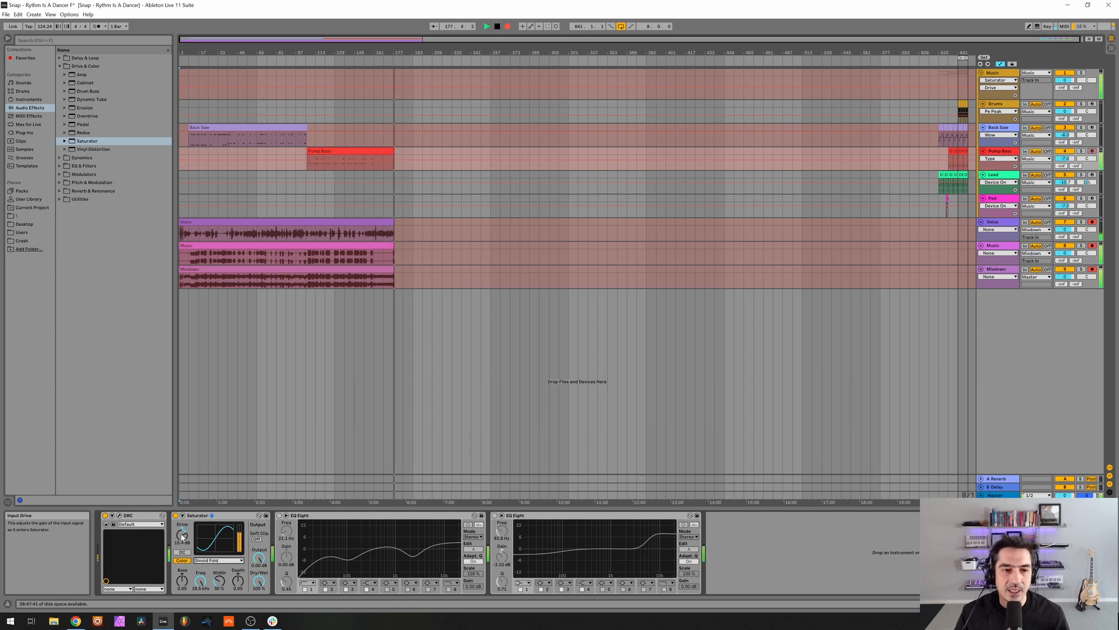
# - Lower the Saturator's drive slightly on the Pump Bass track
pyautogui.moveTo(182, 532); pyautogui.dragTo(183, 533)
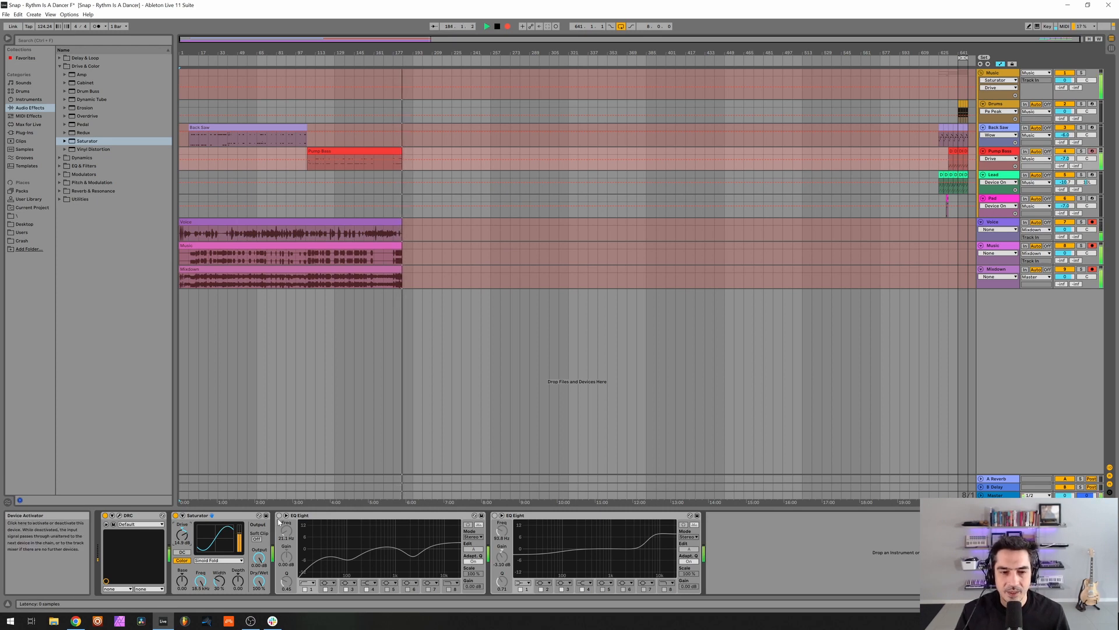
# - Turn both EQ Eight devices on the Pump Bass track back on and select their cut and boosted bands to review frequency and gain
pyautogui.click(279, 517)
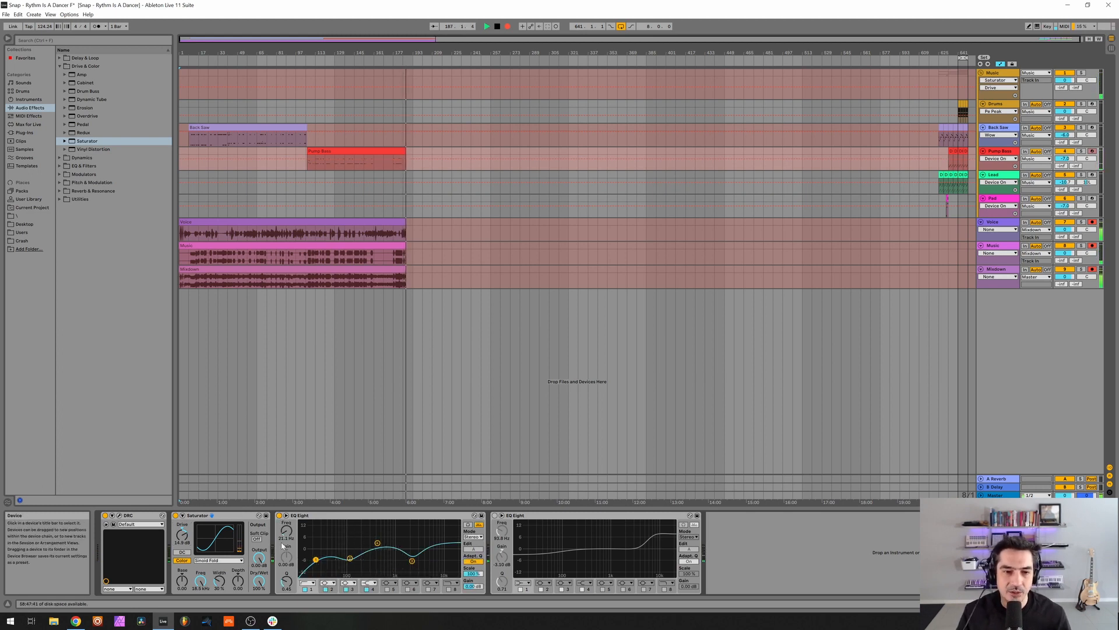
pyautogui.click(349, 558)
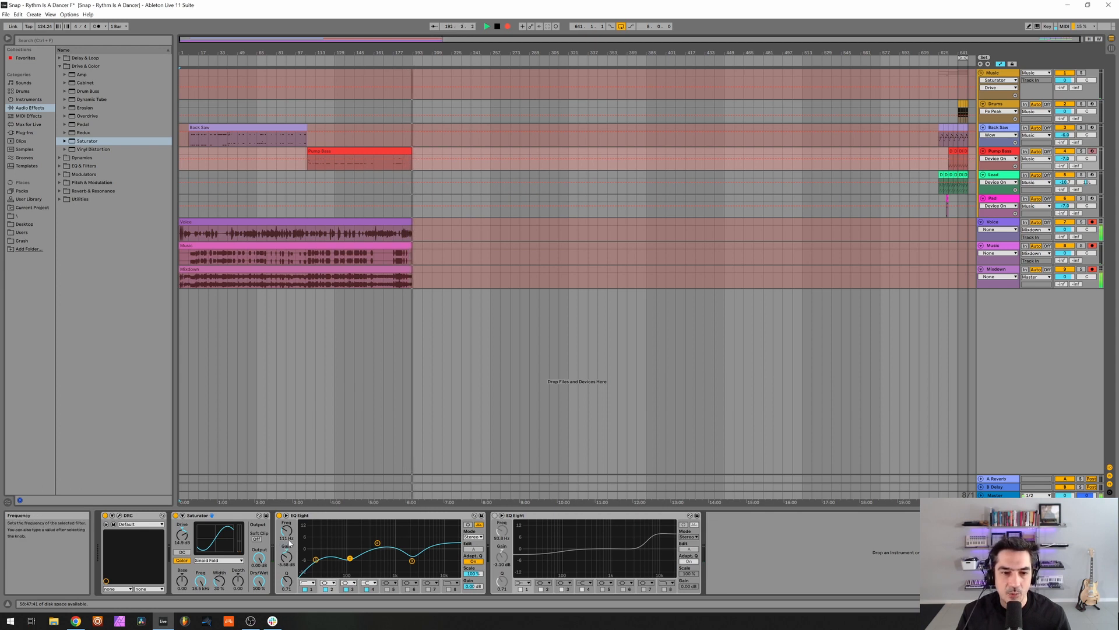
pyautogui.click(377, 543)
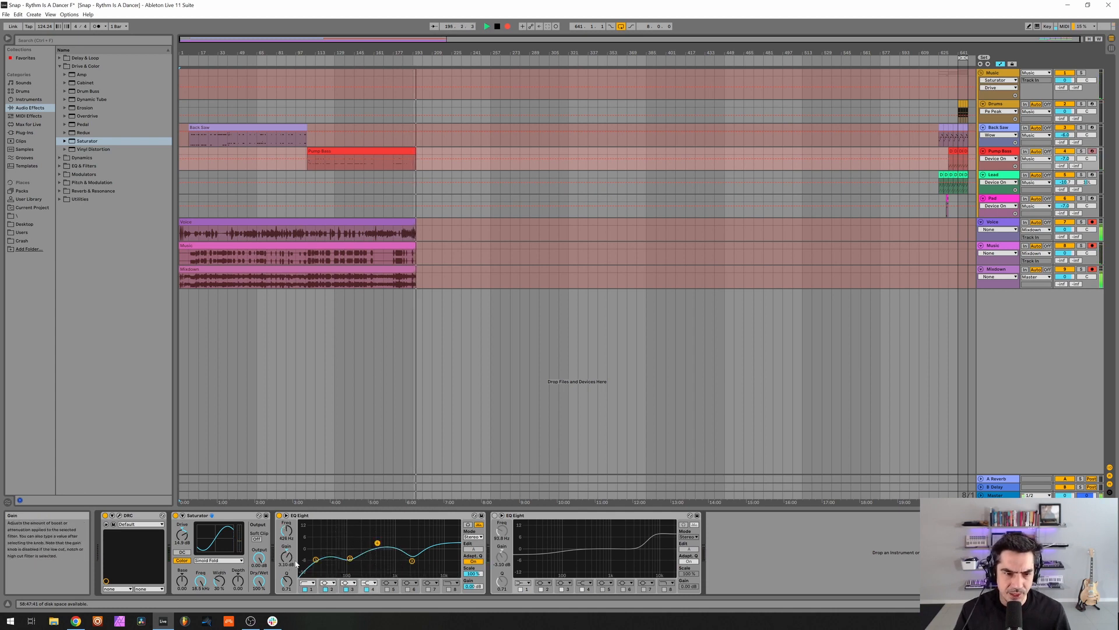
pyautogui.click(413, 560)
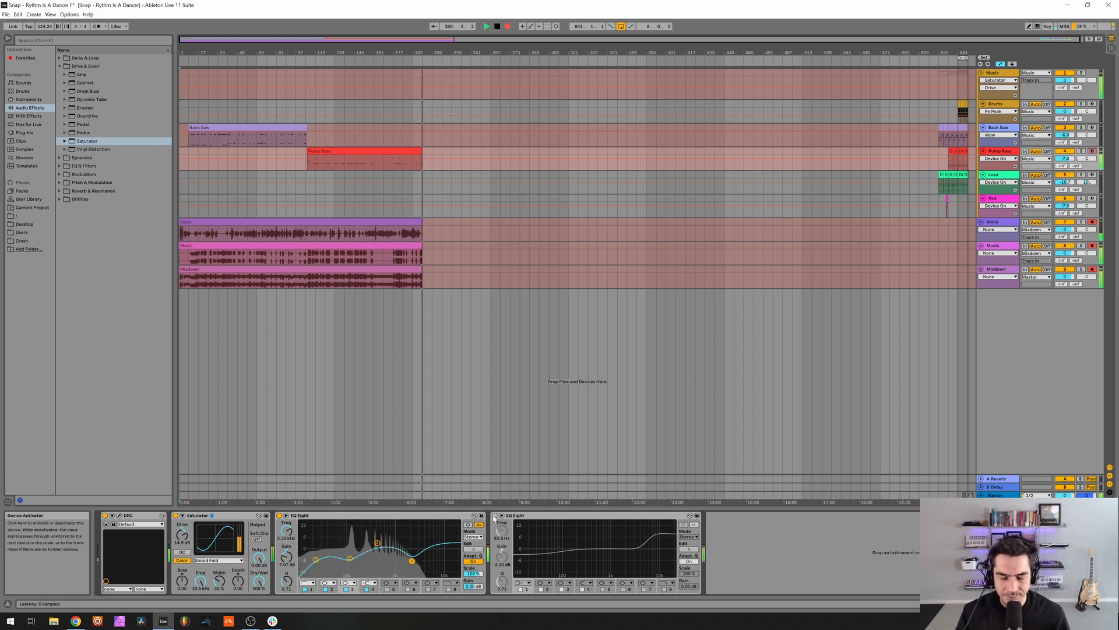
pyautogui.click(495, 516)
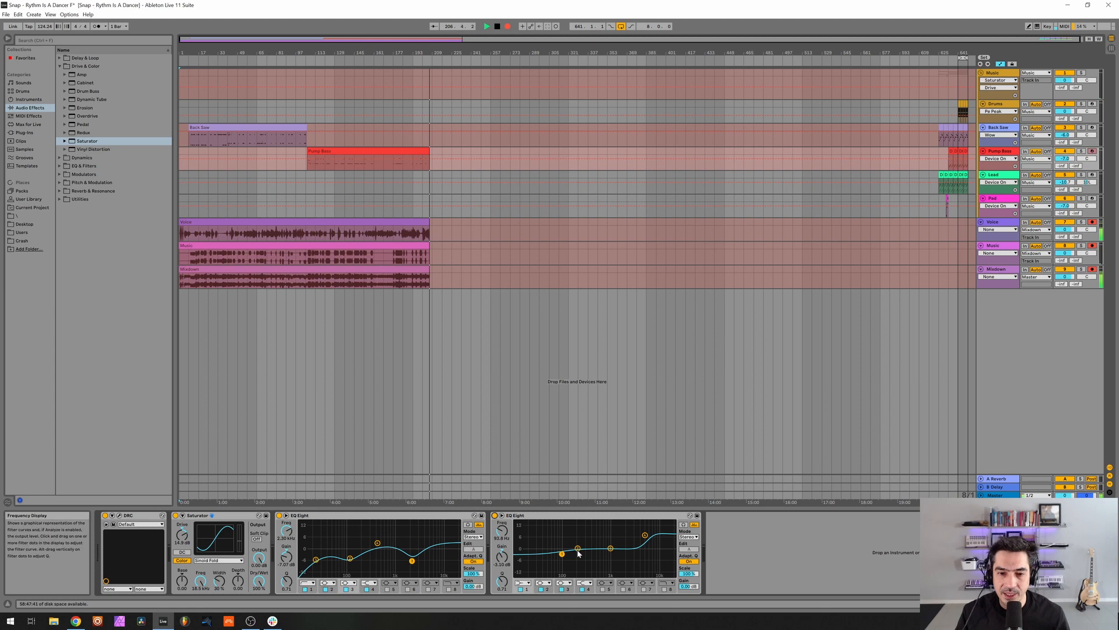
pyautogui.click(645, 534)
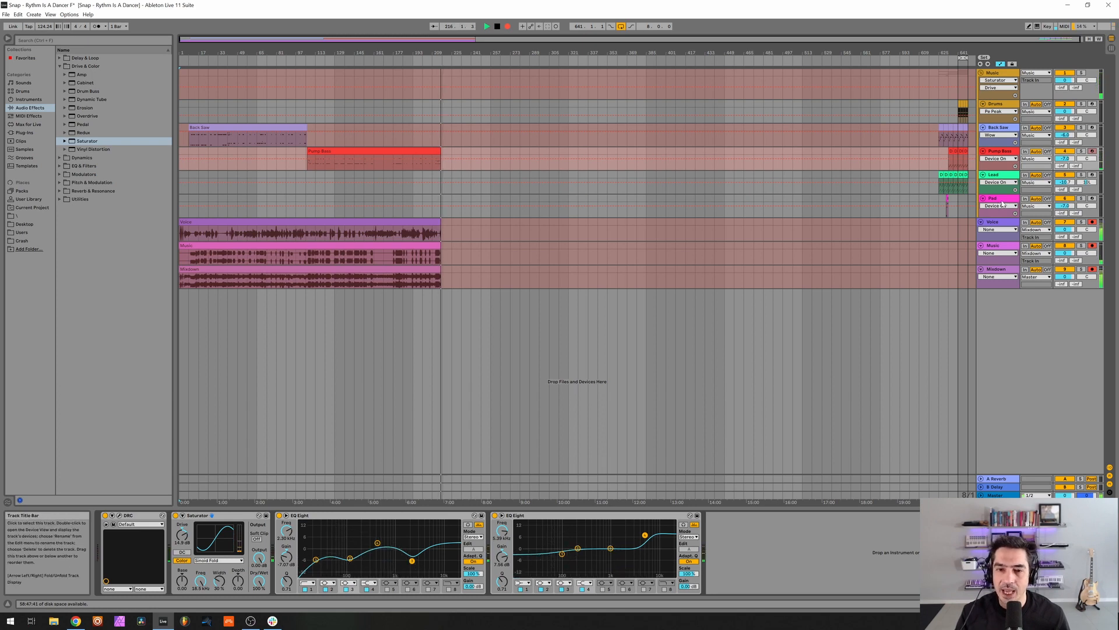
# - Select the Pad track, turn off its EQ Eight and open its DRC synth window
pyautogui.click(1002, 202)
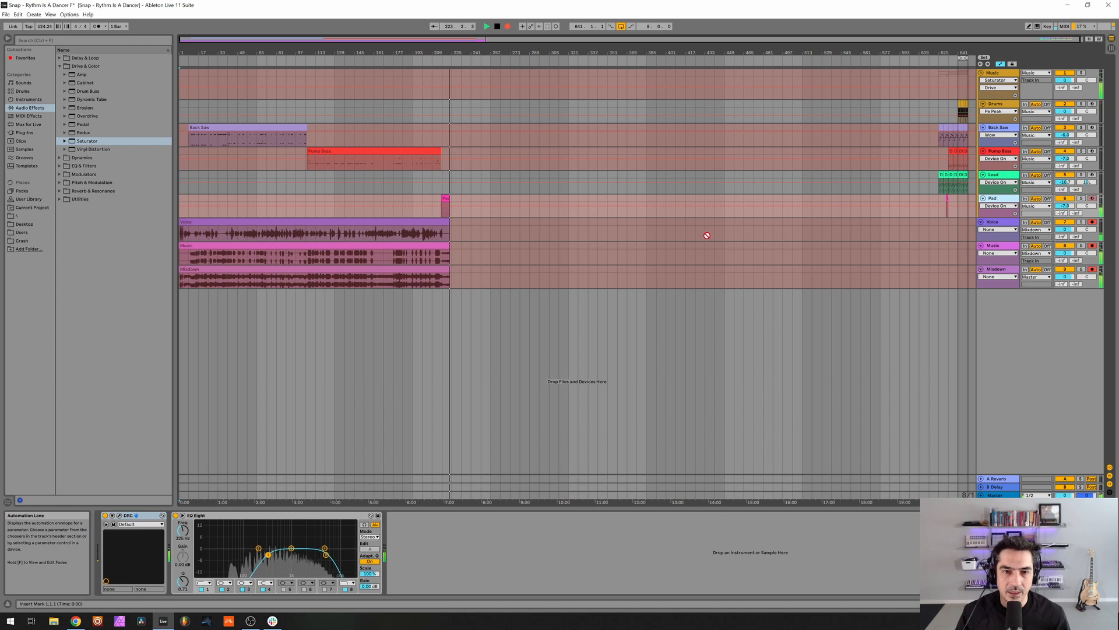
pyautogui.click(175, 515)
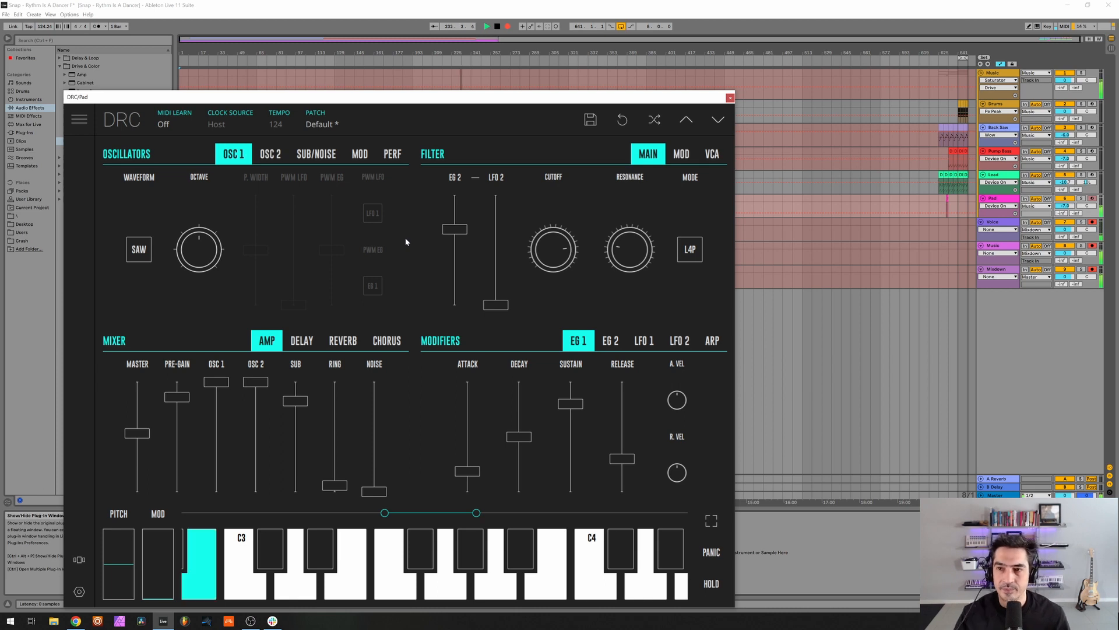
# - Move the Pad's DRC window clear of the tracks and reset its patch to the factory Default
pyautogui.moveTo(595, 100); pyautogui.dragTo(659, 179)
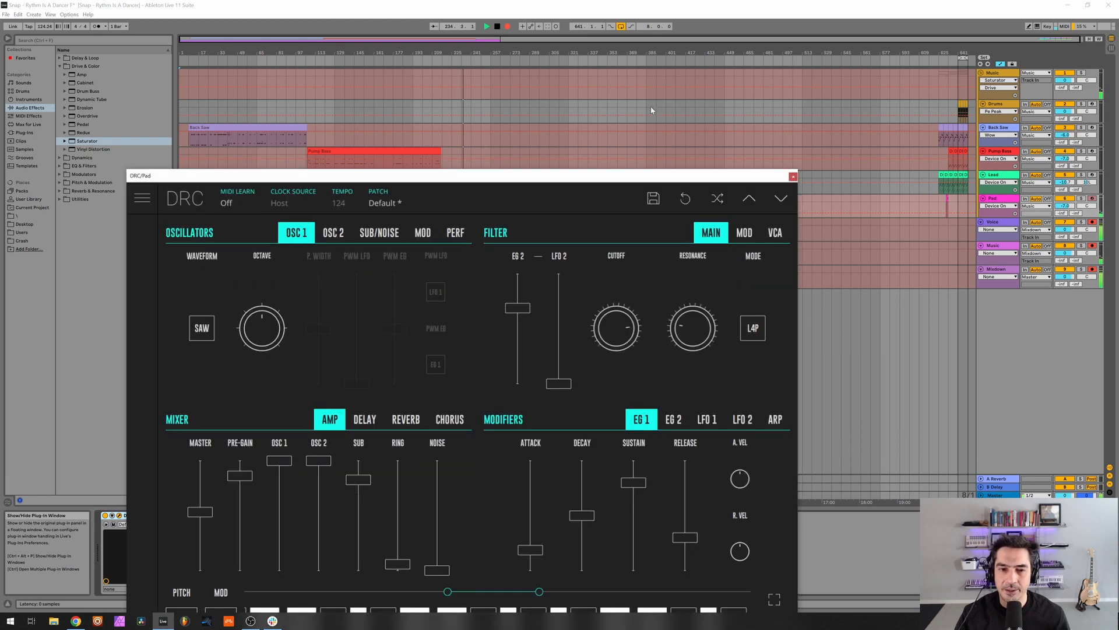
pyautogui.moveTo(651, 106); pyautogui.dragTo(656, 110)
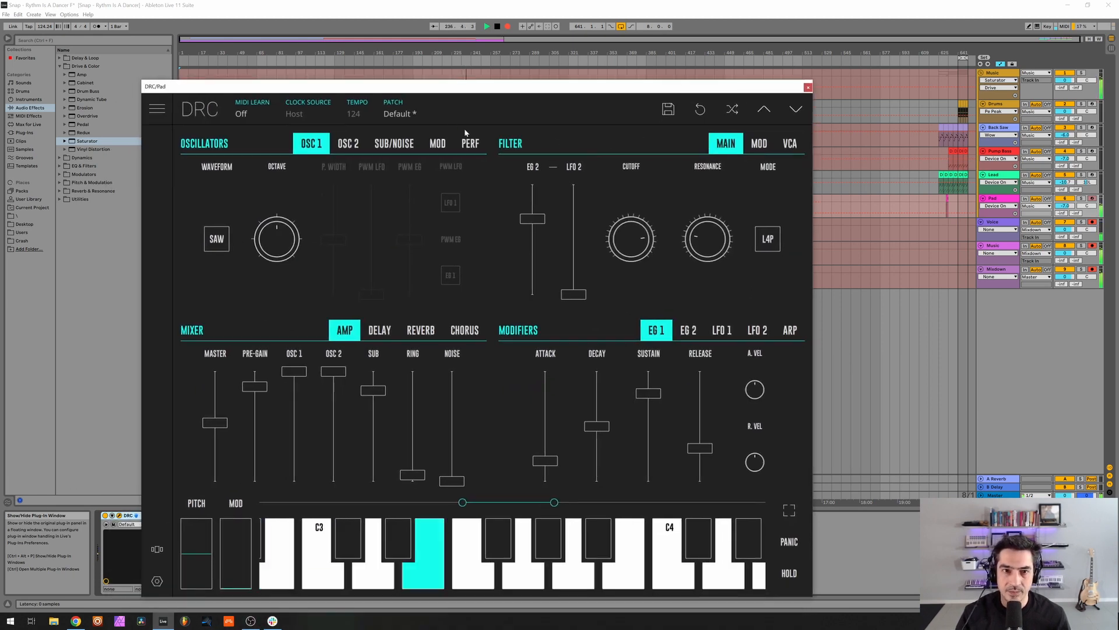
pyautogui.moveTo(420, 89); pyautogui.dragTo(534, 78)
pyautogui.click(521, 104)
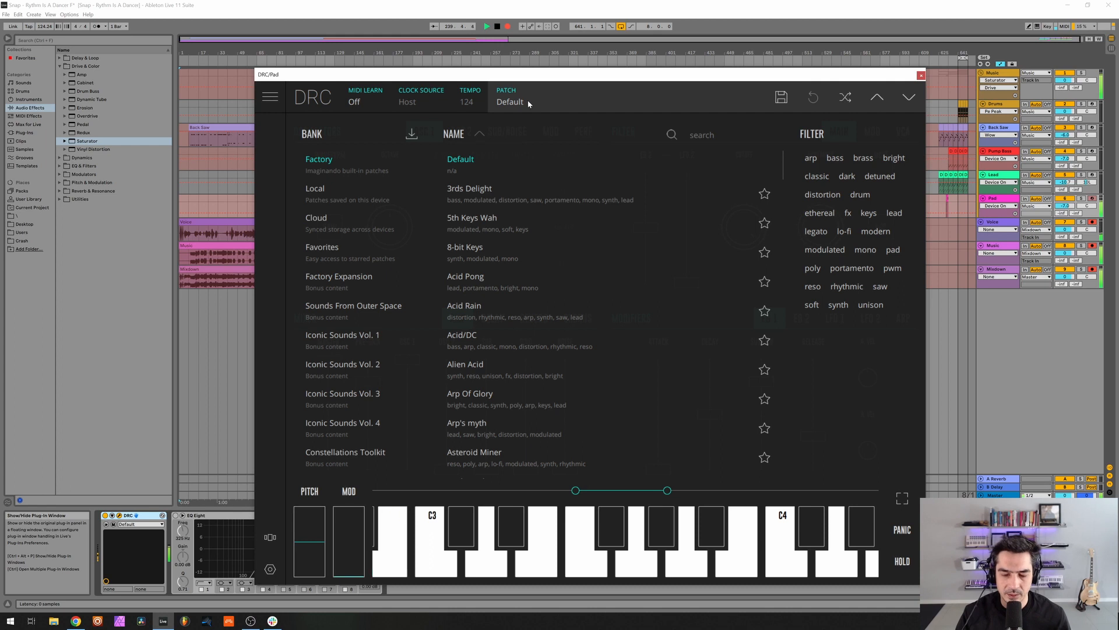
pyautogui.click(536, 101)
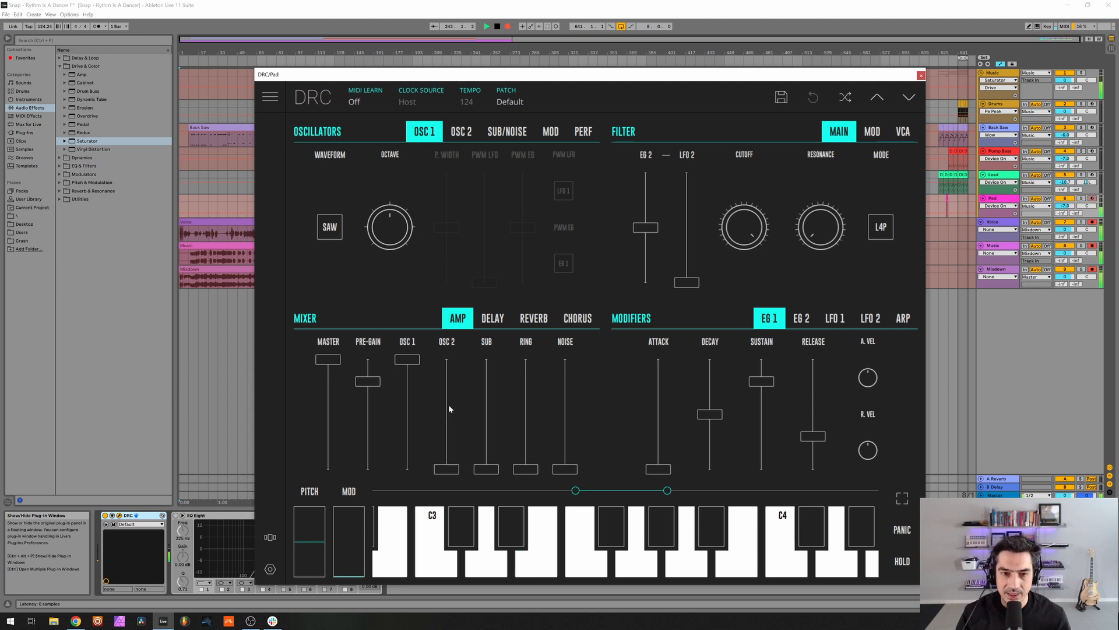
# - Raise oscillator 2 to full volume, lower its octave to match oscillator 1 and detune its fine tuning slightly upward
pyautogui.moveTo(449, 404); pyautogui.dragTo(446, 244)
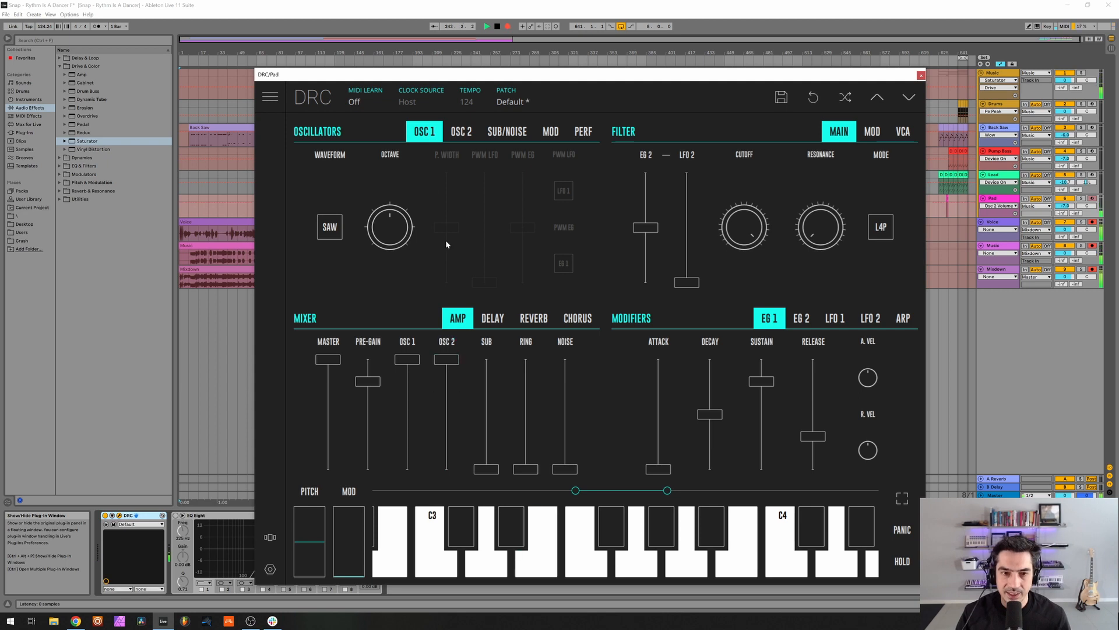
pyautogui.click(455, 138)
pyautogui.click(510, 234)
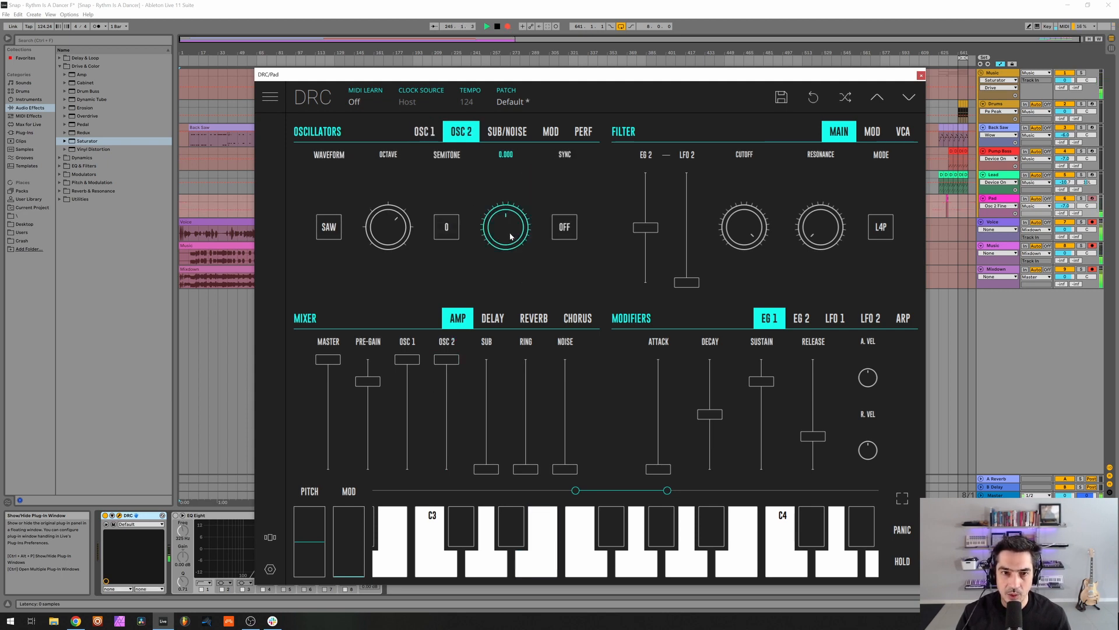
pyautogui.moveTo(400, 235); pyautogui.dragTo(409, 254)
pyautogui.moveTo(517, 234); pyautogui.dragTo(526, 228)
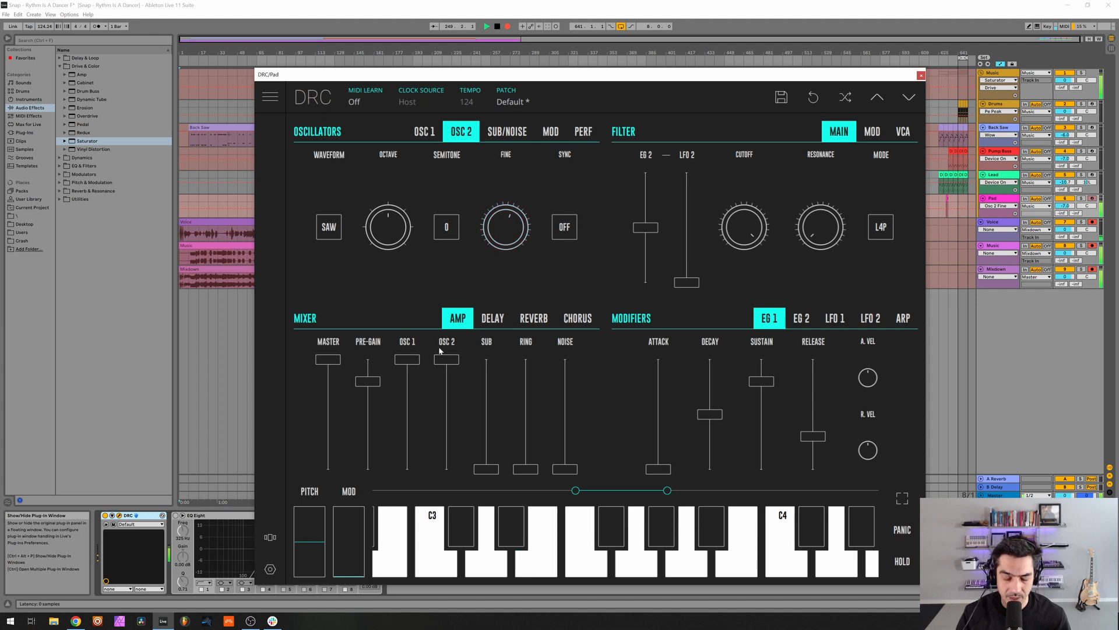
# - Lower the master to about half, raise the pre-gain slightly and bring in the sub oscillator one octave higher at high volume
pyautogui.click(325, 413)
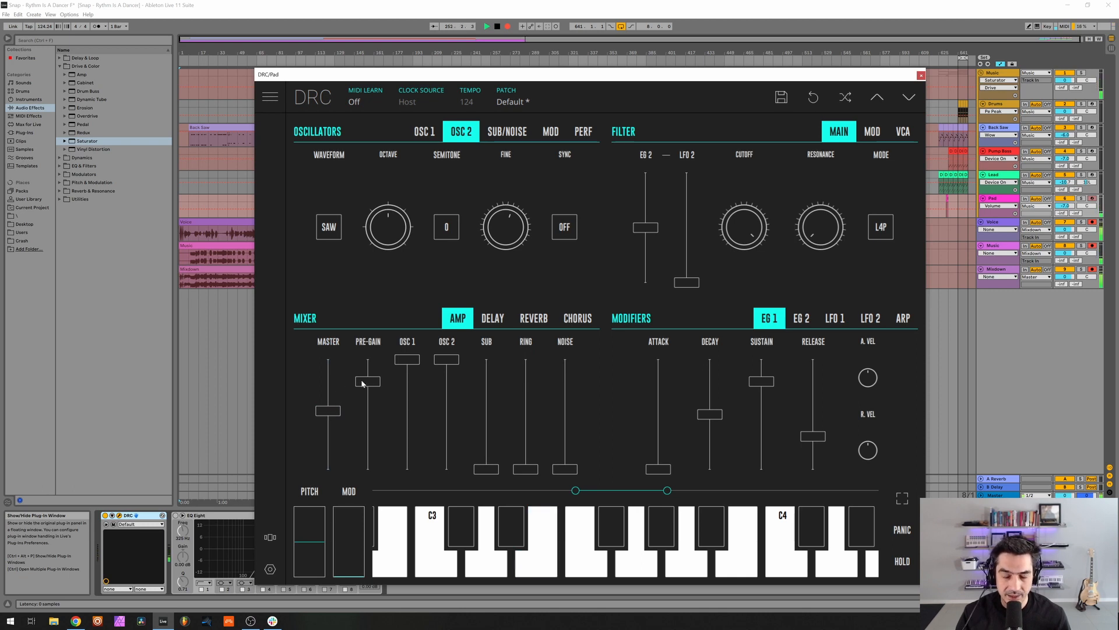
pyautogui.moveTo(380, 387); pyautogui.dragTo(380, 382)
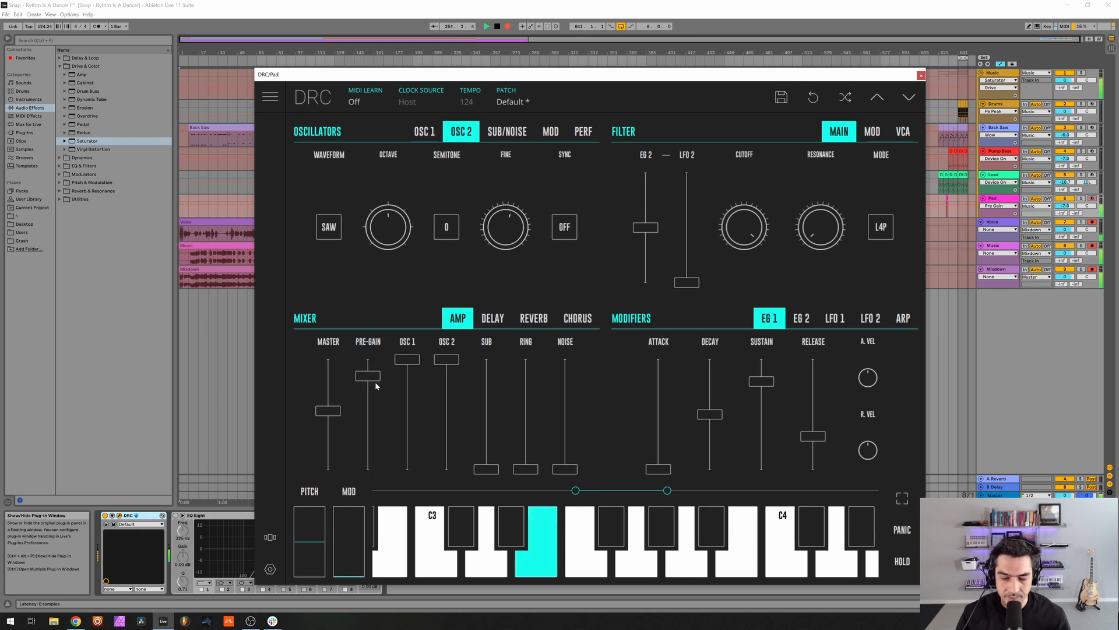
pyautogui.click(508, 134)
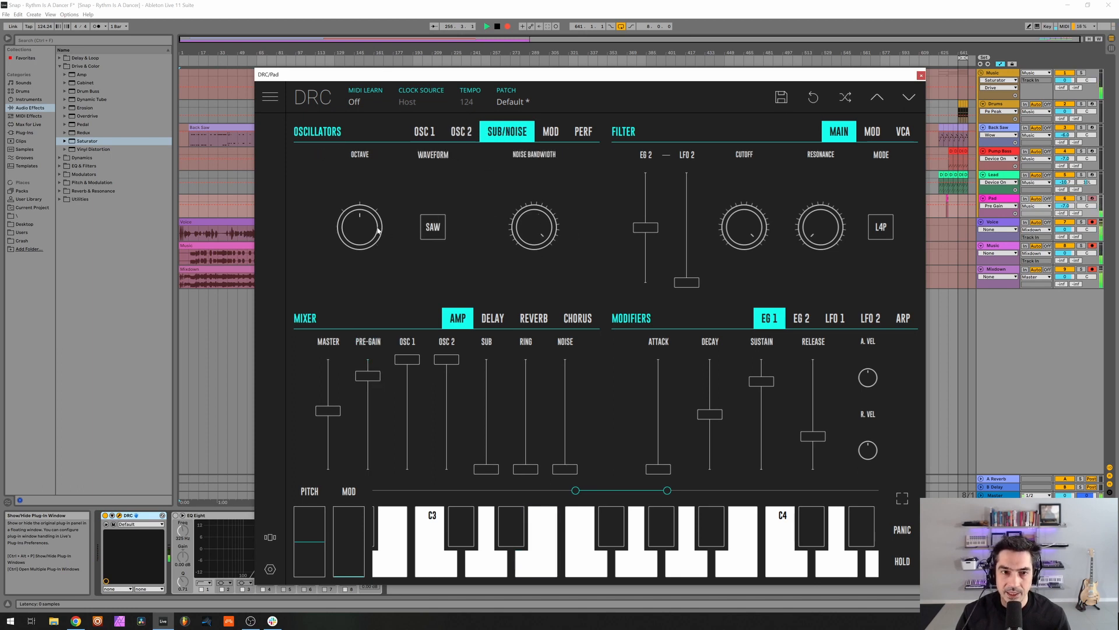
pyautogui.moveTo(487, 403); pyautogui.dragTo(514, 380)
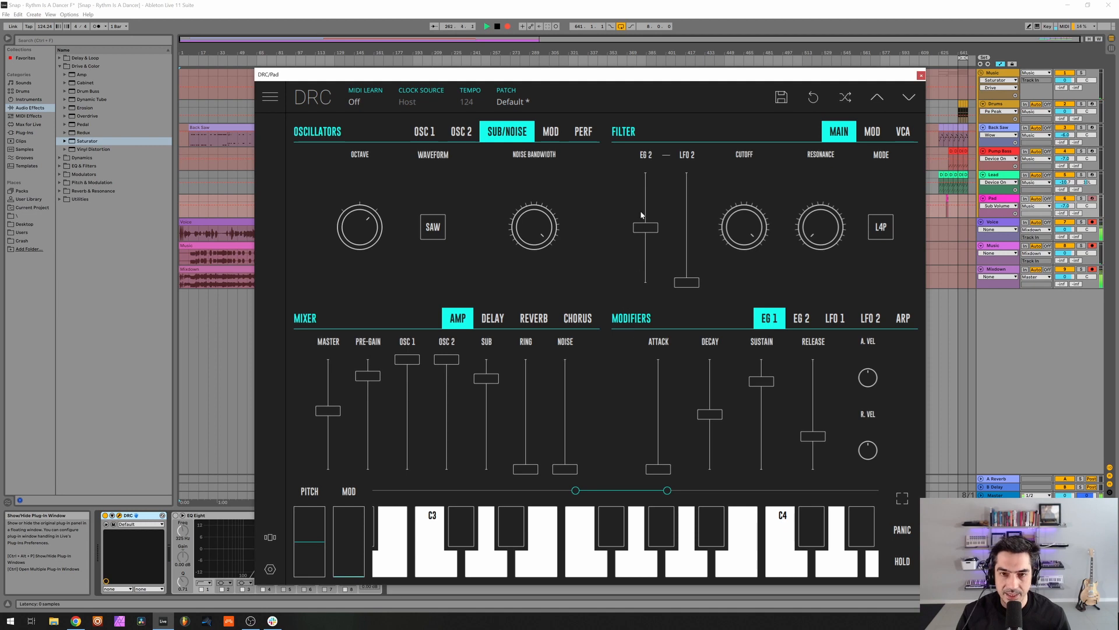
# - Shape the Pad's filter with slightly more EG 2 modulation, a cutoff of about 0.61 and a moderate resonance boost
pyautogui.moveTo(641, 215); pyautogui.dragTo(646, 210)
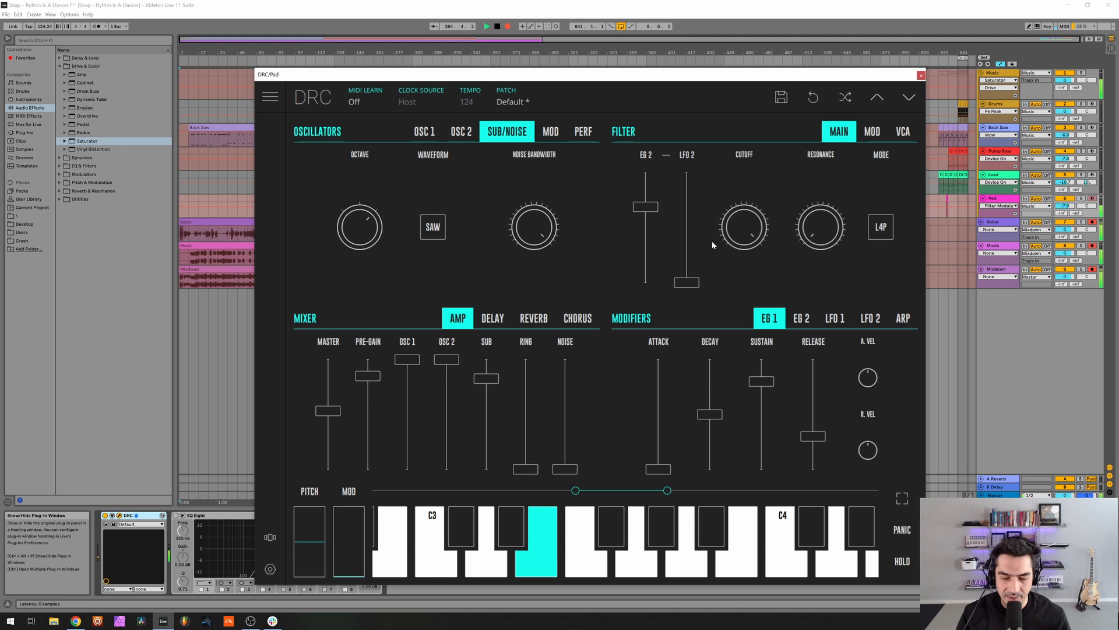
pyautogui.moveTo(736, 233); pyautogui.dragTo(734, 253)
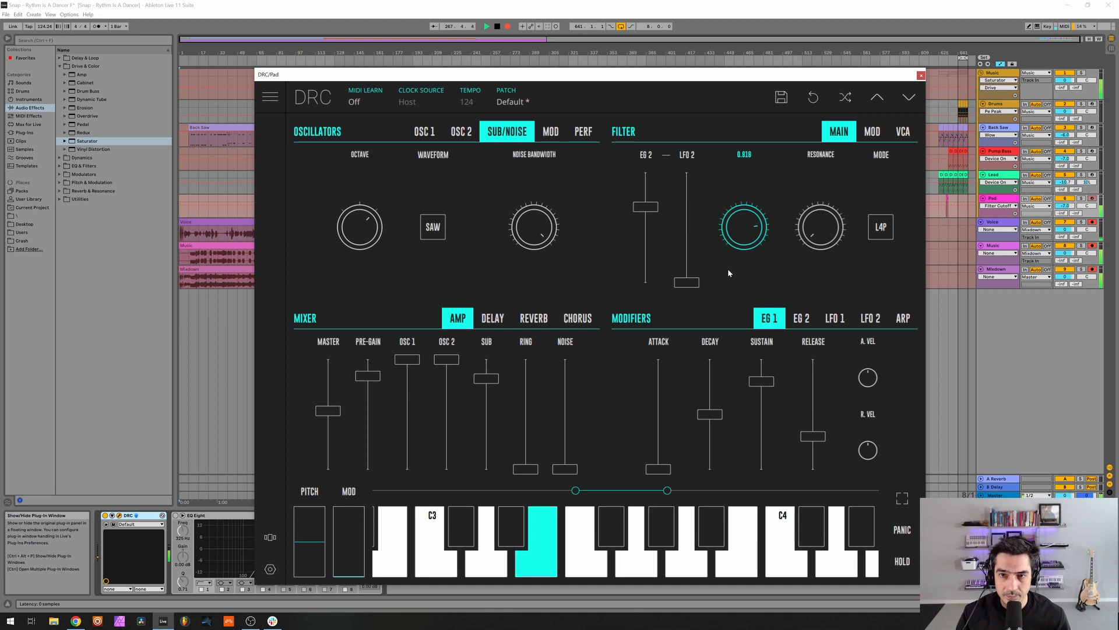
pyautogui.moveTo(728, 273); pyautogui.dragTo(728, 273)
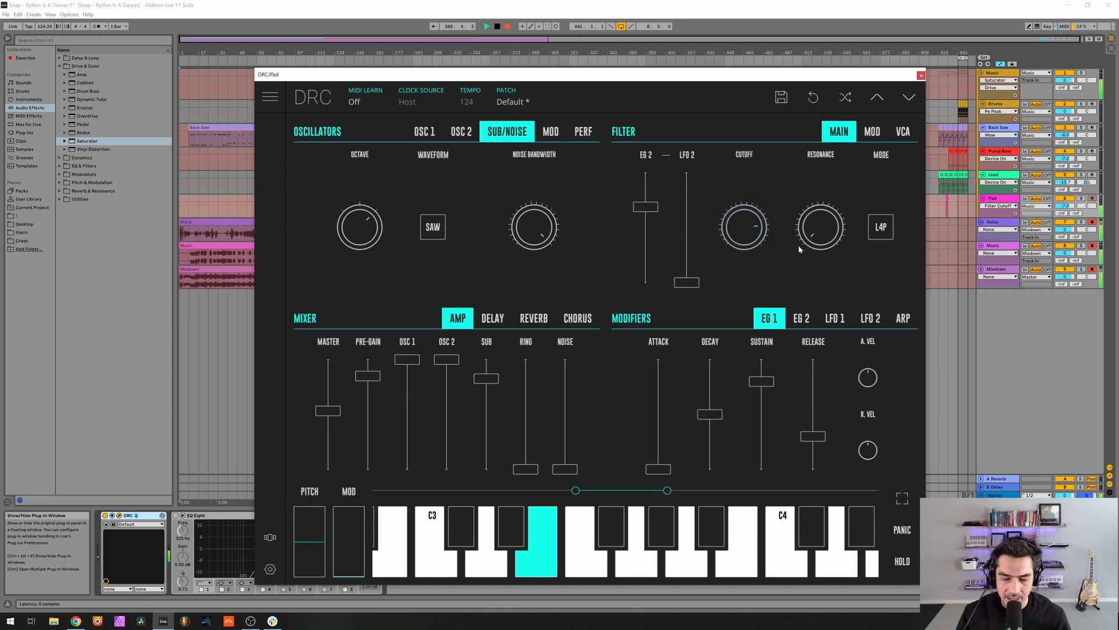
pyautogui.moveTo(820, 239); pyautogui.dragTo(814, 188)
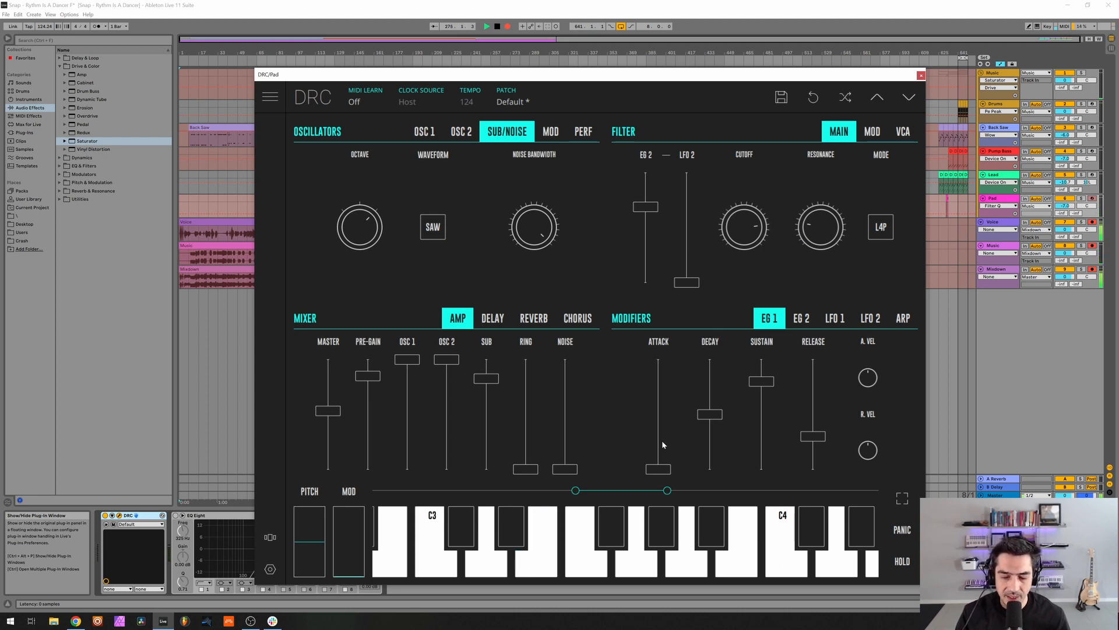
# - Lengthen the attack slightly on EG 1 and EG 2, and set EG 2's decay to about 0.339 and its sustain to maximum
pyautogui.moveTo(659, 453); pyautogui.dragTo(658, 452)
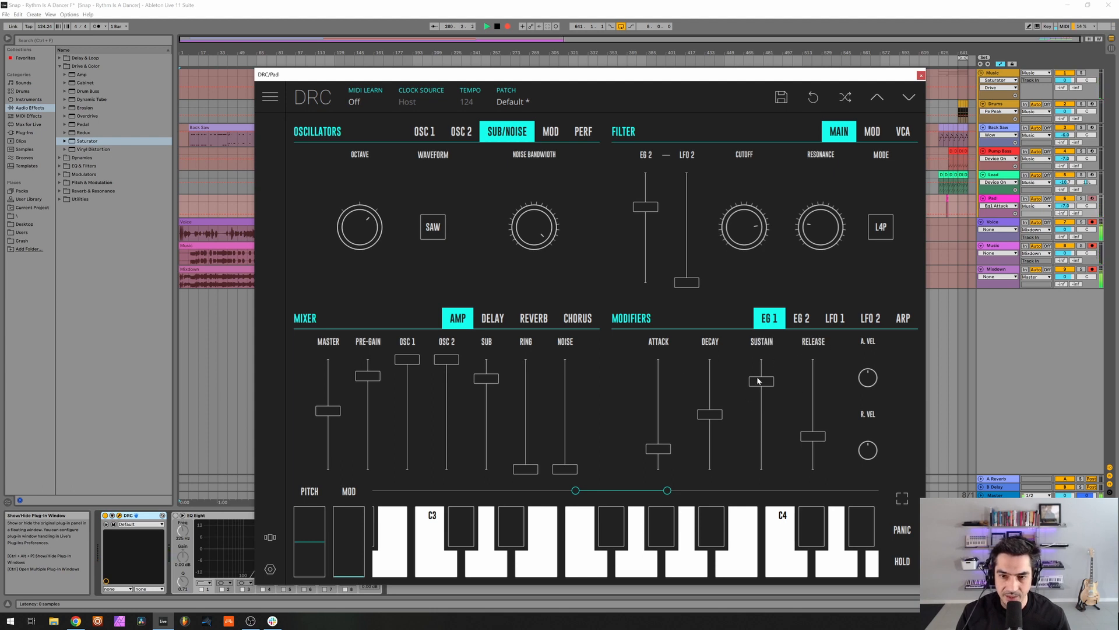
pyautogui.click(791, 322)
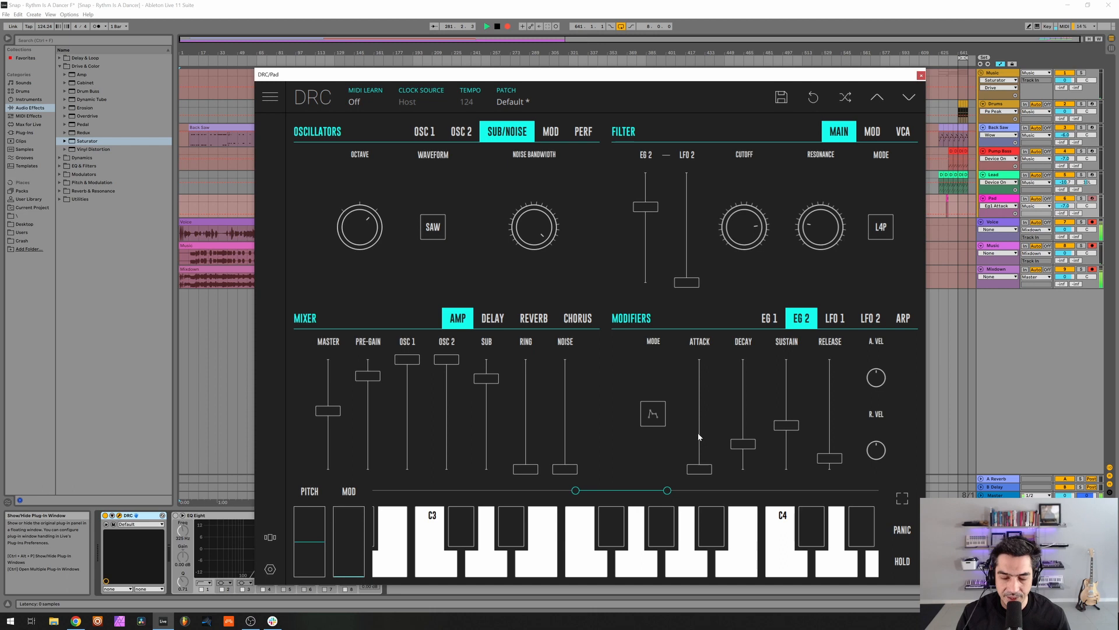
pyautogui.moveTo(703, 468); pyautogui.dragTo(710, 452)
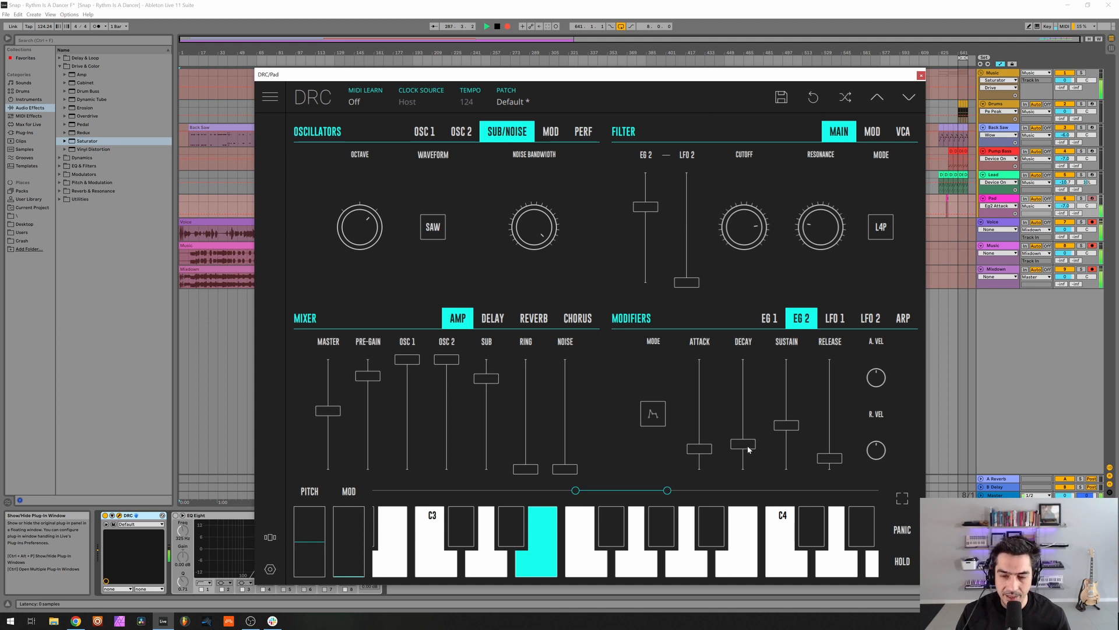
pyautogui.moveTo(749, 449); pyautogui.dragTo(757, 435)
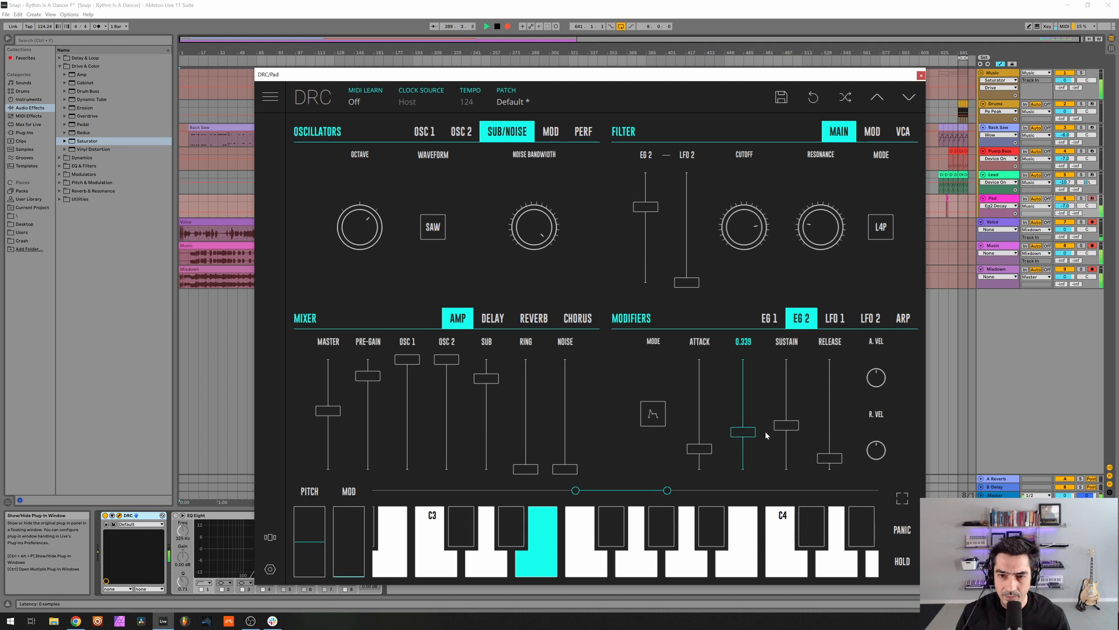
pyautogui.moveTo(785, 425); pyautogui.dragTo(784, 358)
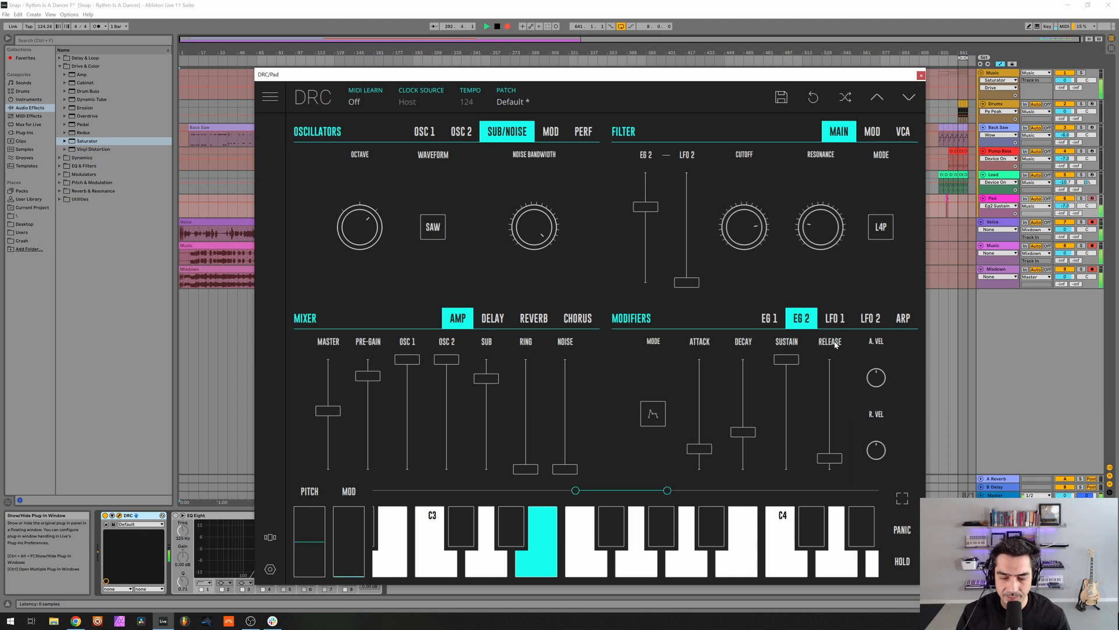
# - Add reverb to the Pad by raising its amount to over a third, its decay to about two thirds and its modulation to half
pyautogui.click(523, 322)
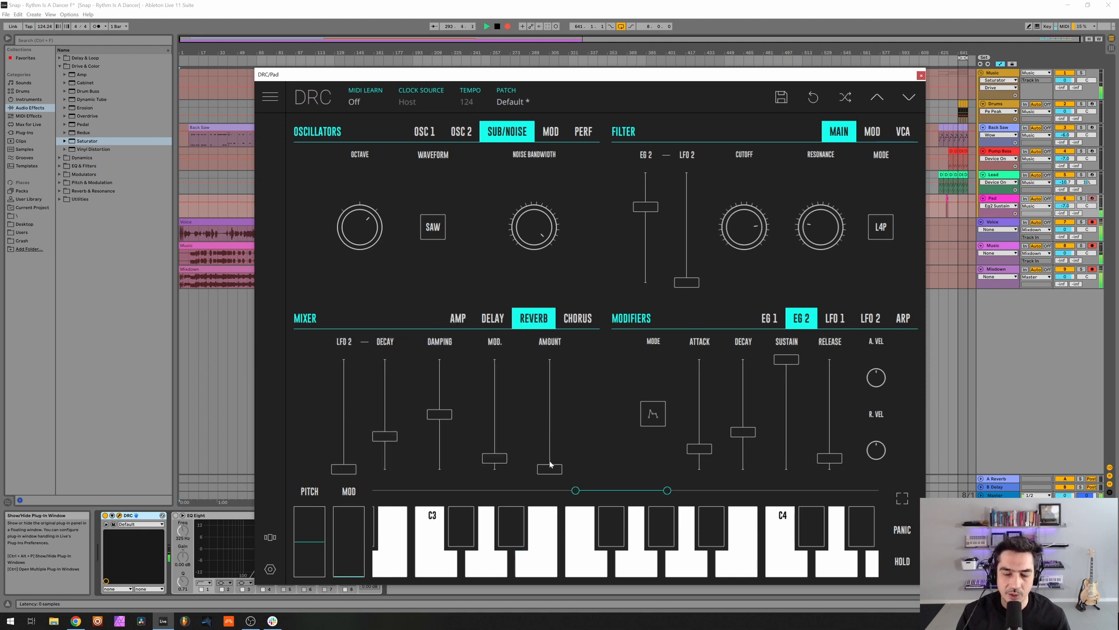
pyautogui.moveTo(551, 449); pyautogui.dragTo(569, 425)
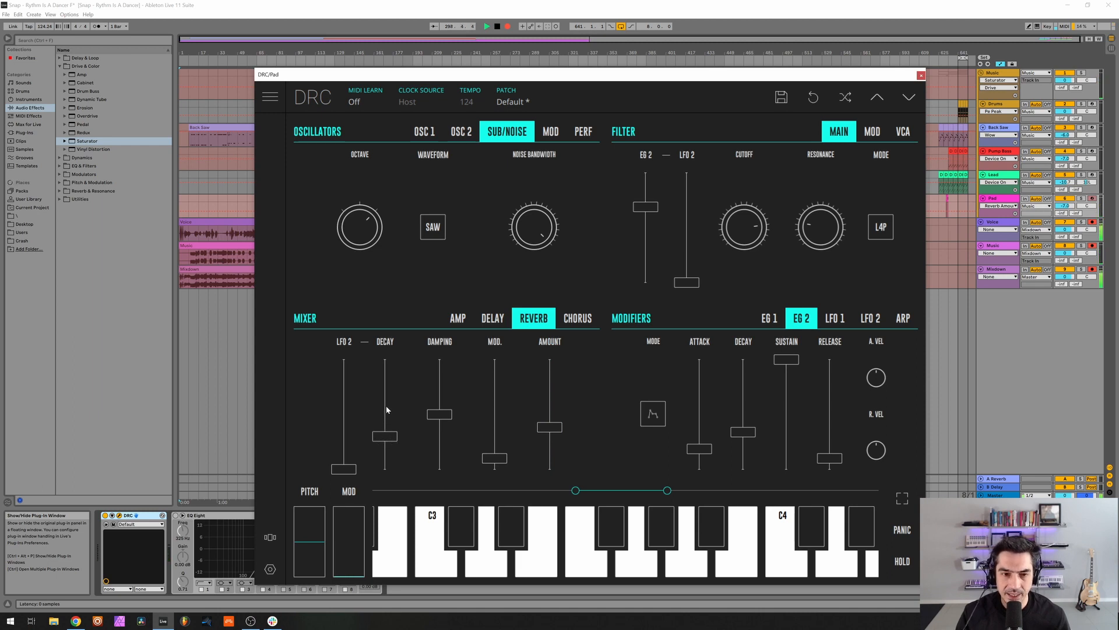
pyautogui.moveTo(386, 404); pyautogui.dragTo(398, 400)
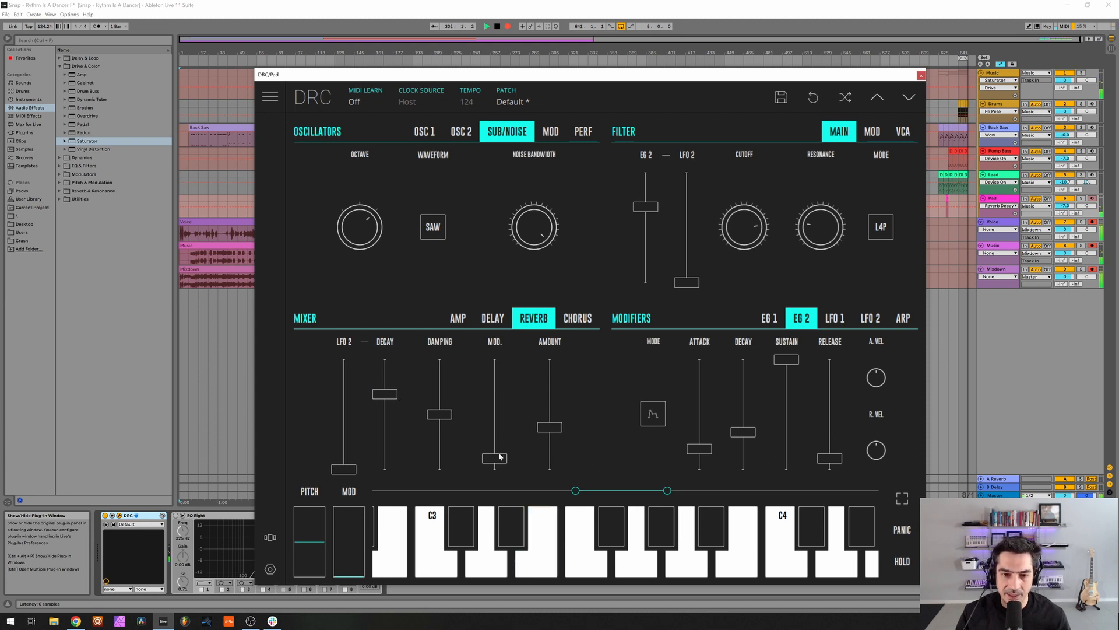
pyautogui.moveTo(501, 459); pyautogui.dragTo(521, 413)
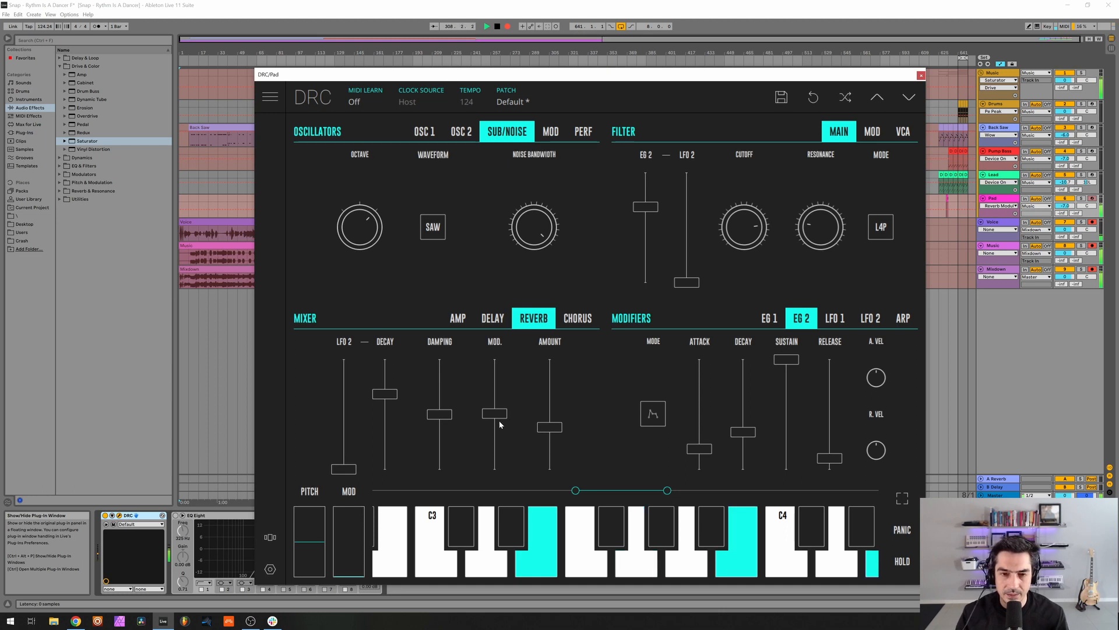
# - Close the Pad's synth window, turn its EQ Eight back on and select the low and high cut bands to review their frequencies
pyautogui.click(921, 76)
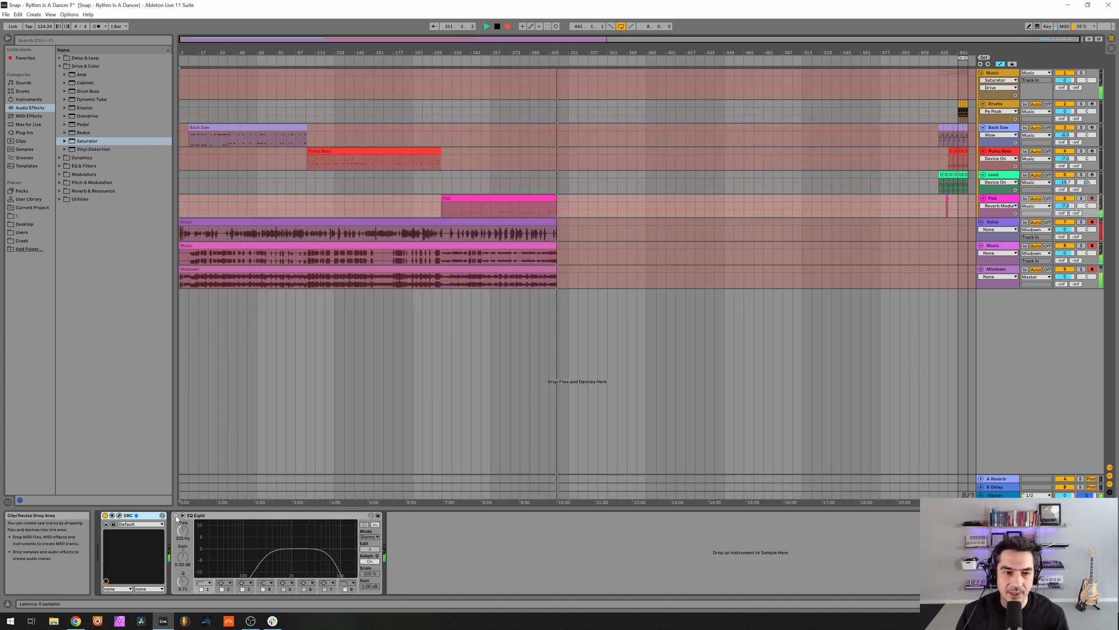
pyautogui.click(175, 516)
pyautogui.click(268, 555)
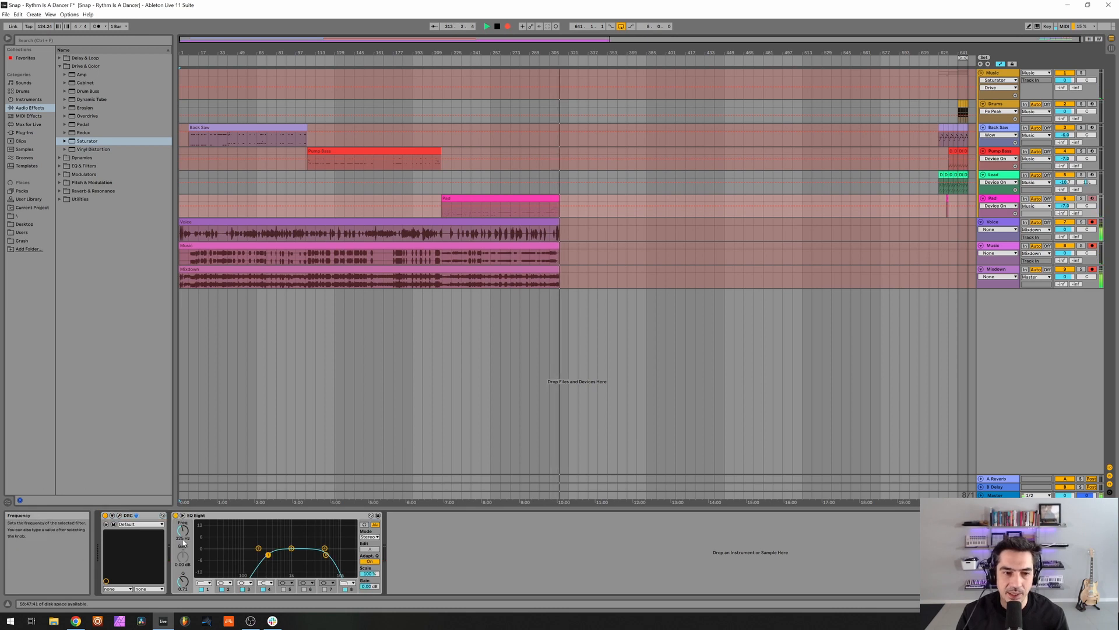
pyautogui.click(326, 555)
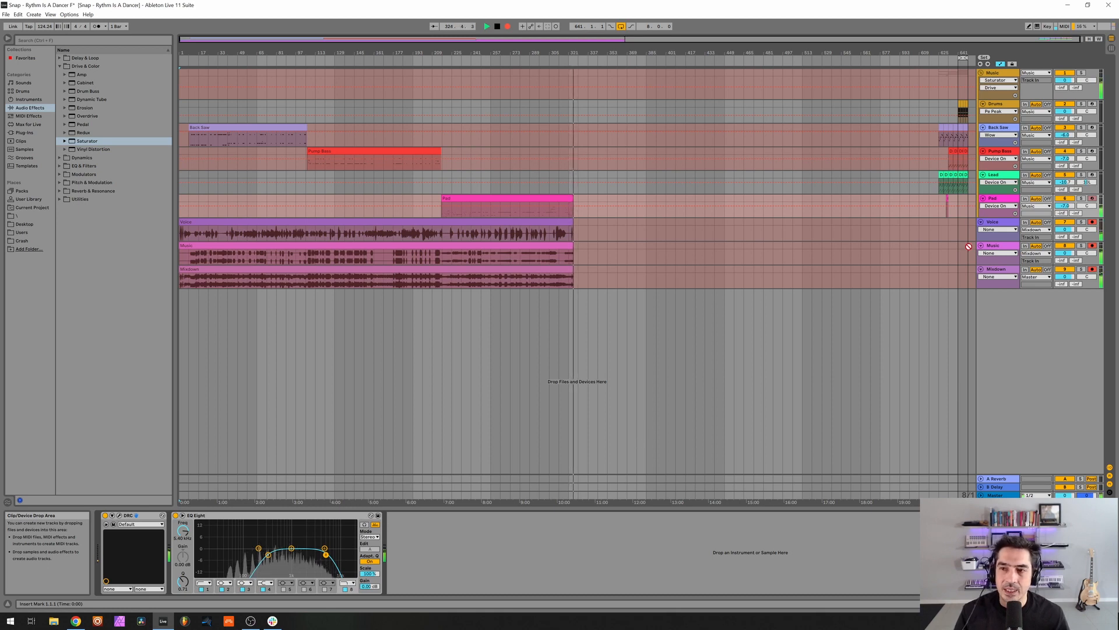
# - Select the Lead track, turn off its Cathedral reverb, Utility and EQ Eight, and open its DRC synth window
pyautogui.click(1002, 176)
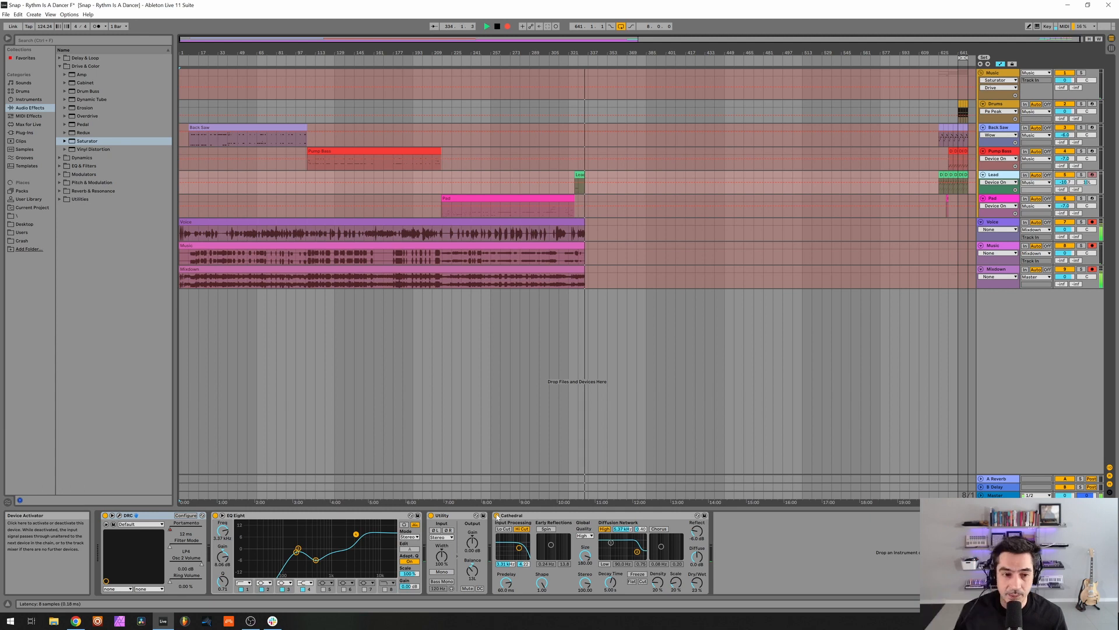
pyautogui.click(496, 515)
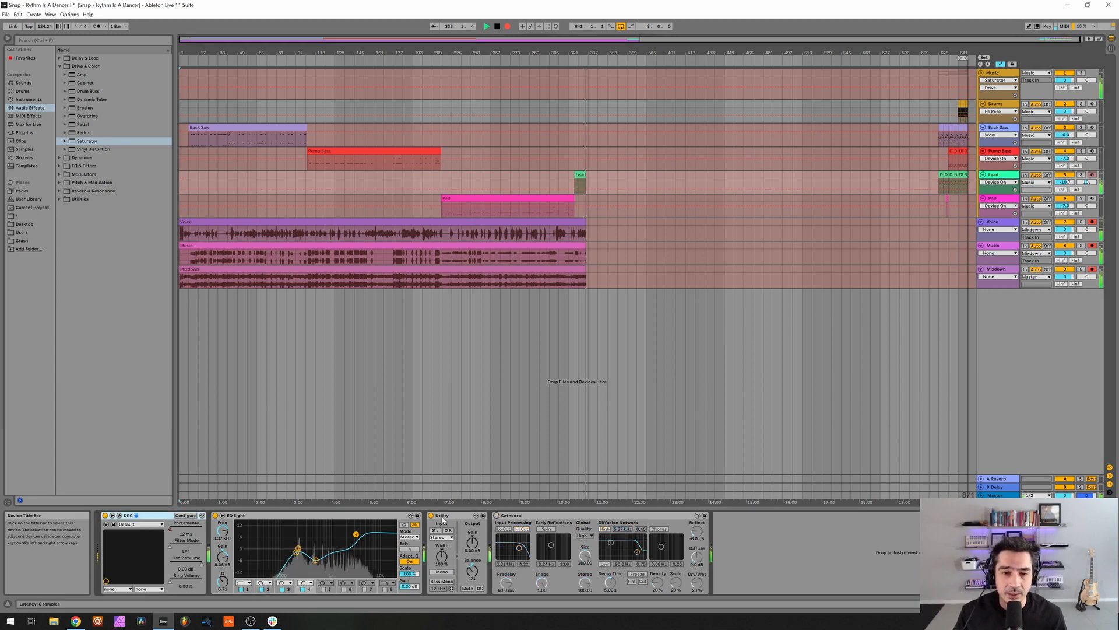
pyautogui.click(431, 516)
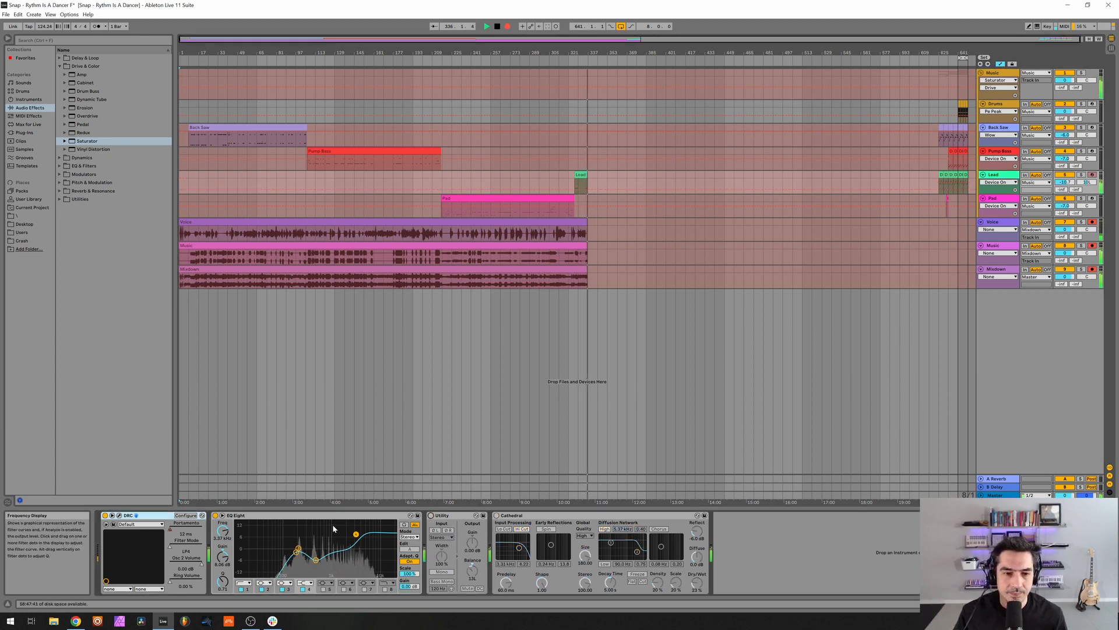
pyautogui.click(215, 516)
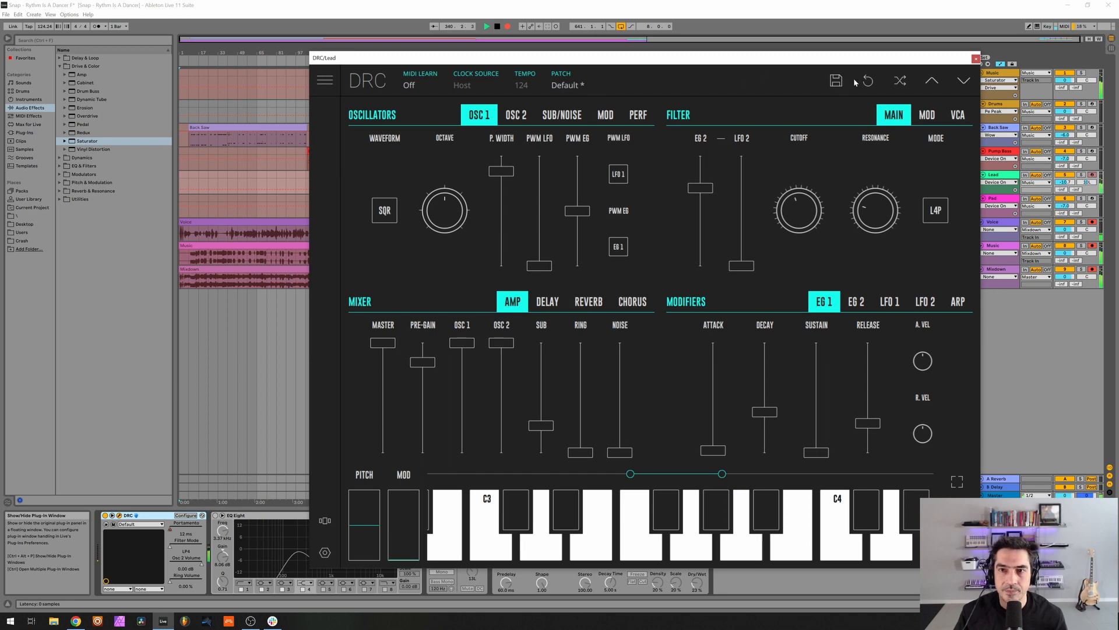
# - Reset the Lead's DRC synth to the factory Default patch
pyautogui.click(725, 83)
pyautogui.click(560, 146)
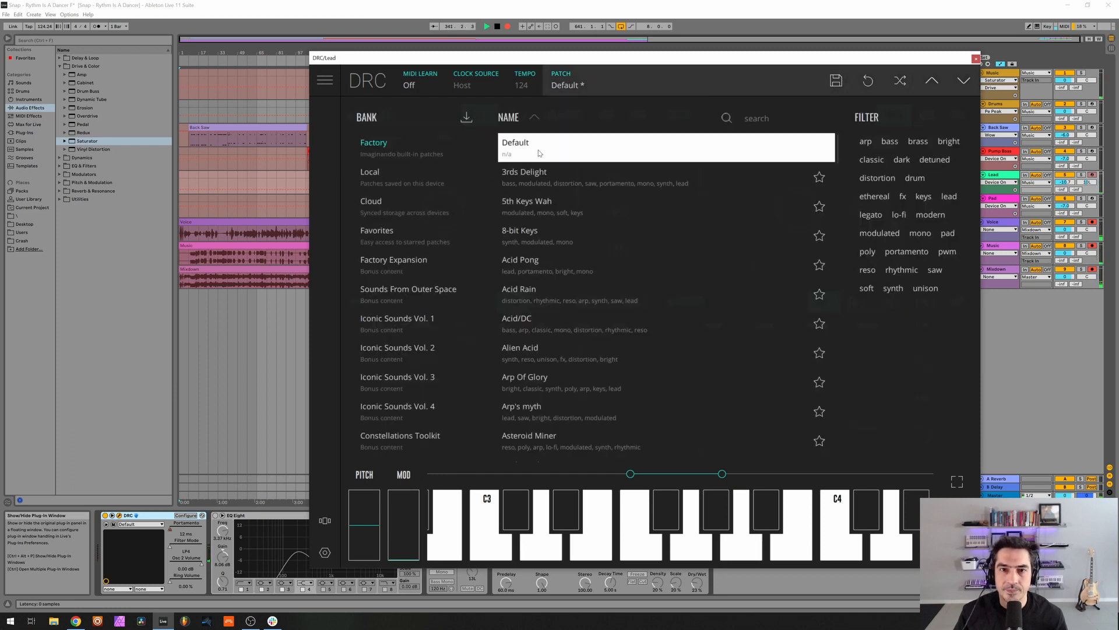
pyautogui.click(589, 86)
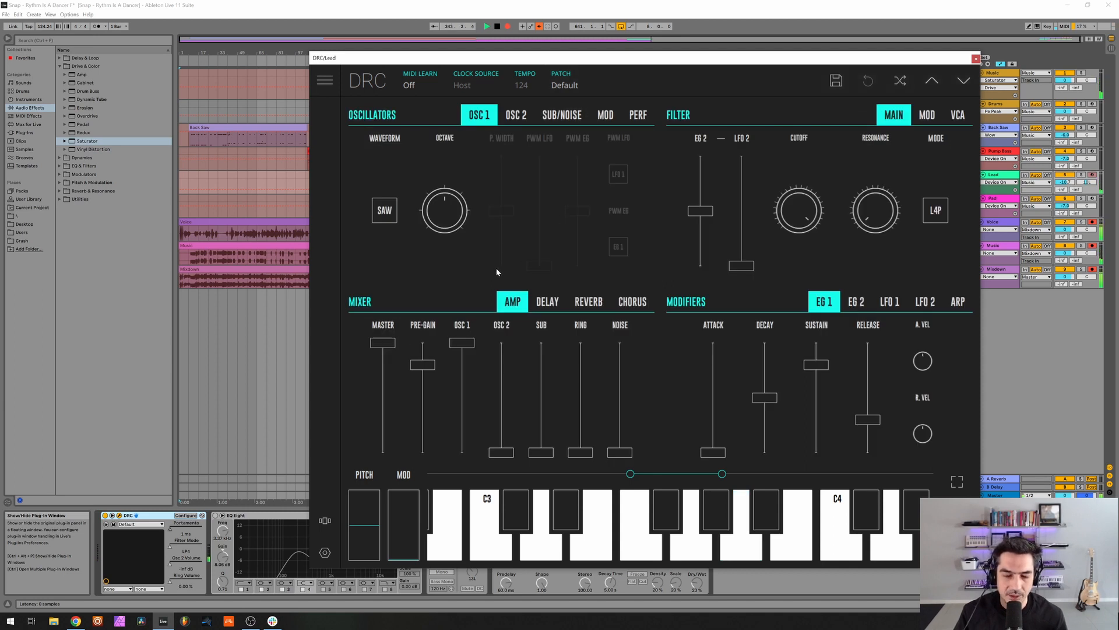
# - Set the Lead's oscillator 1 to the square waveform, ready for pulse-width adjustment
pyautogui.click(392, 212)
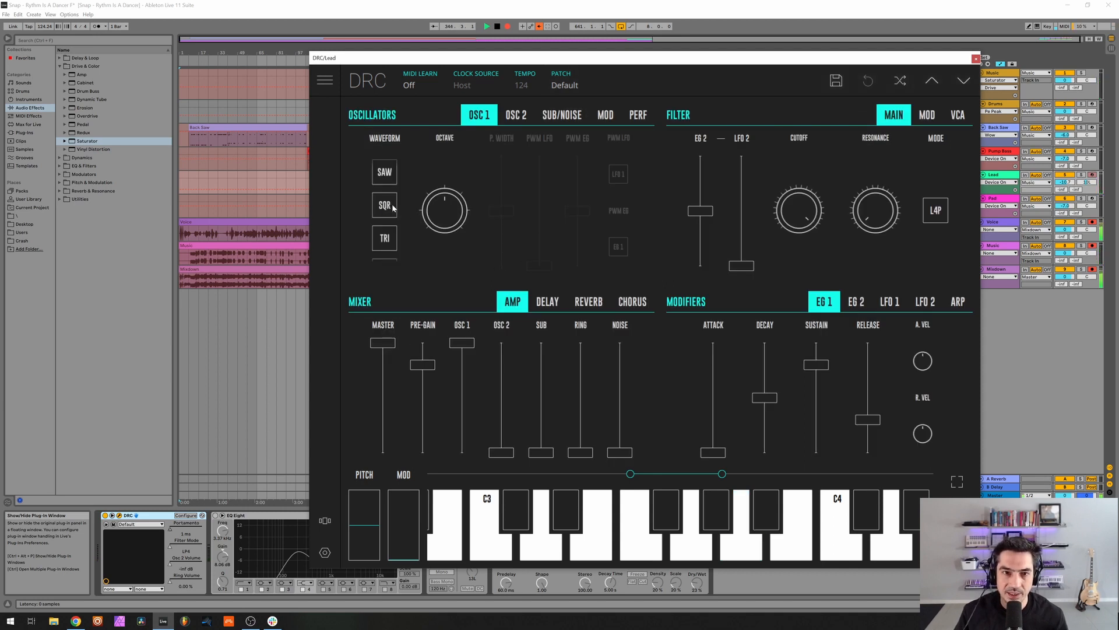
pyautogui.click(386, 239)
pyautogui.moveTo(499, 254); pyautogui.dragTo(499, 210)
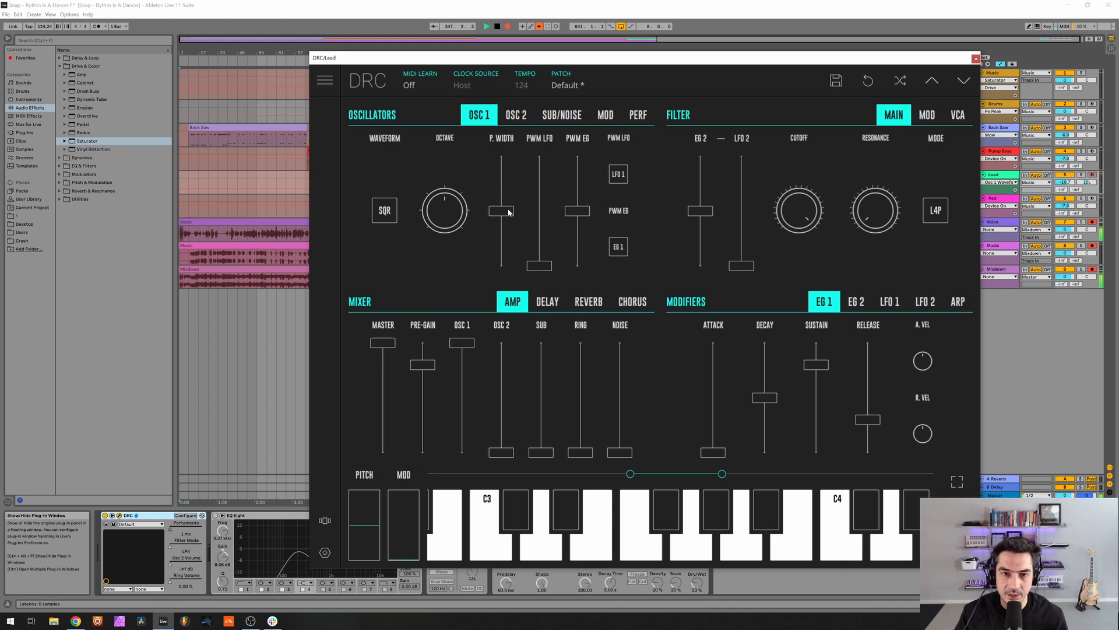
# - Raise oscillator 1's pulse width well above the middle, and bring in oscillator 2 at full volume with a slight upward fine detune
pyautogui.moveTo(509, 212); pyautogui.dragTo(537, 170)
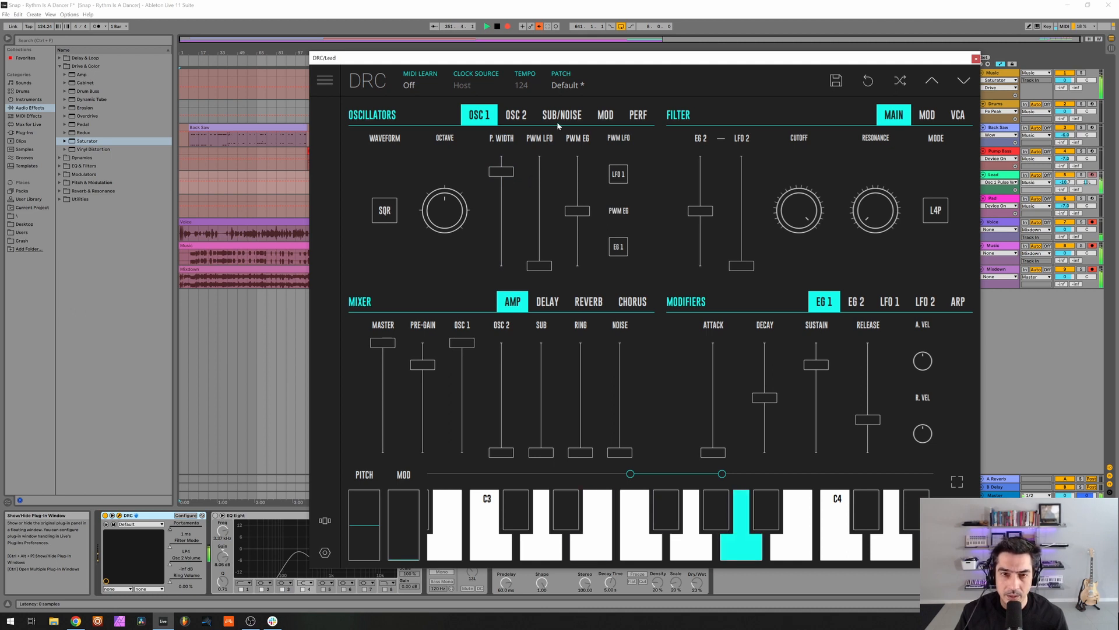
pyautogui.moveTo(501, 386); pyautogui.dragTo(502, 332)
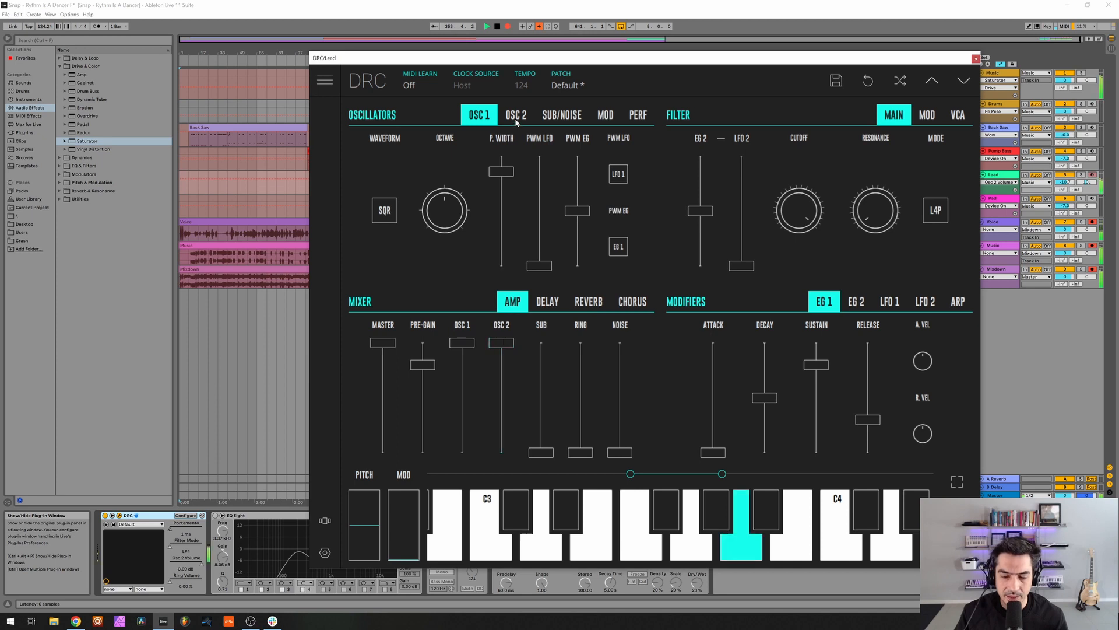
pyautogui.click(516, 119)
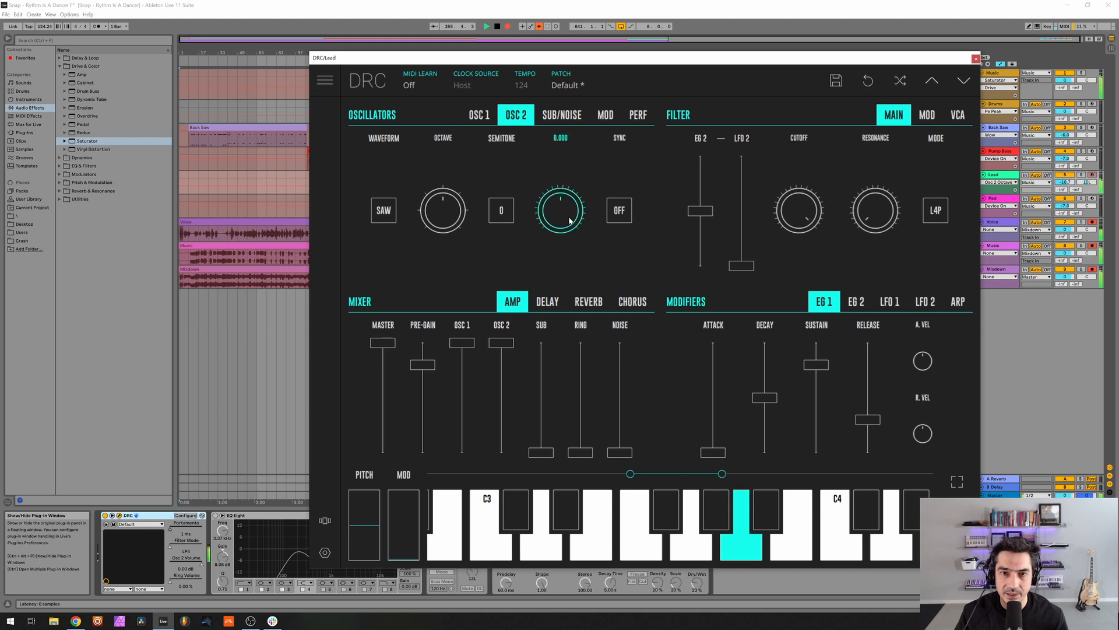
pyautogui.moveTo(570, 221); pyautogui.dragTo(603, 210)
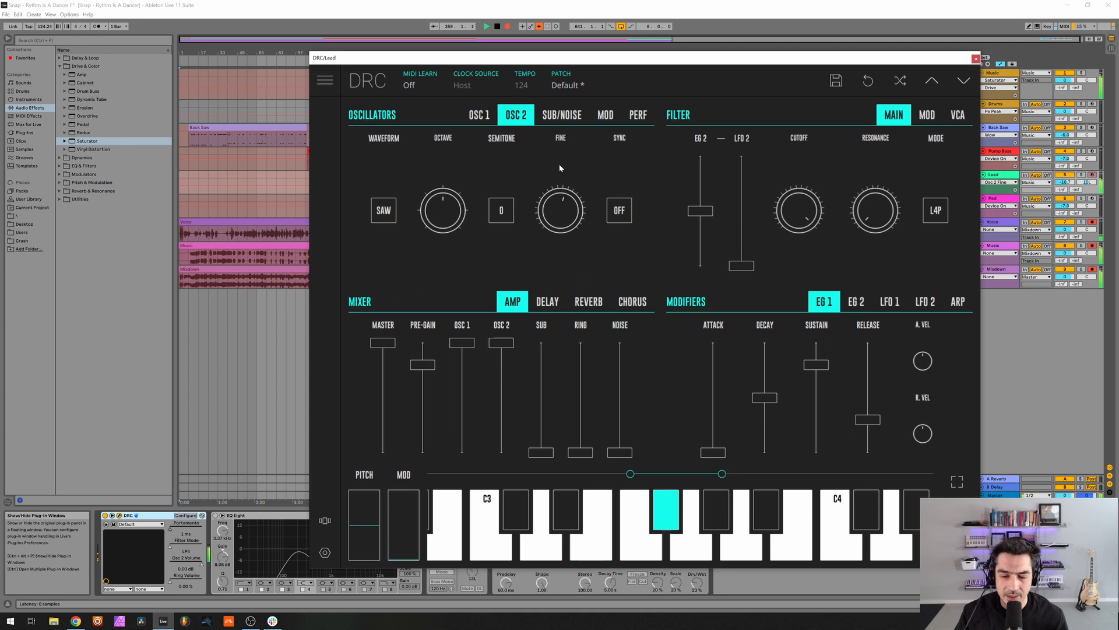
# - Blend in the sub oscillator, keeping its saw waveform, at about a quarter of its mixer range
pyautogui.click(562, 115)
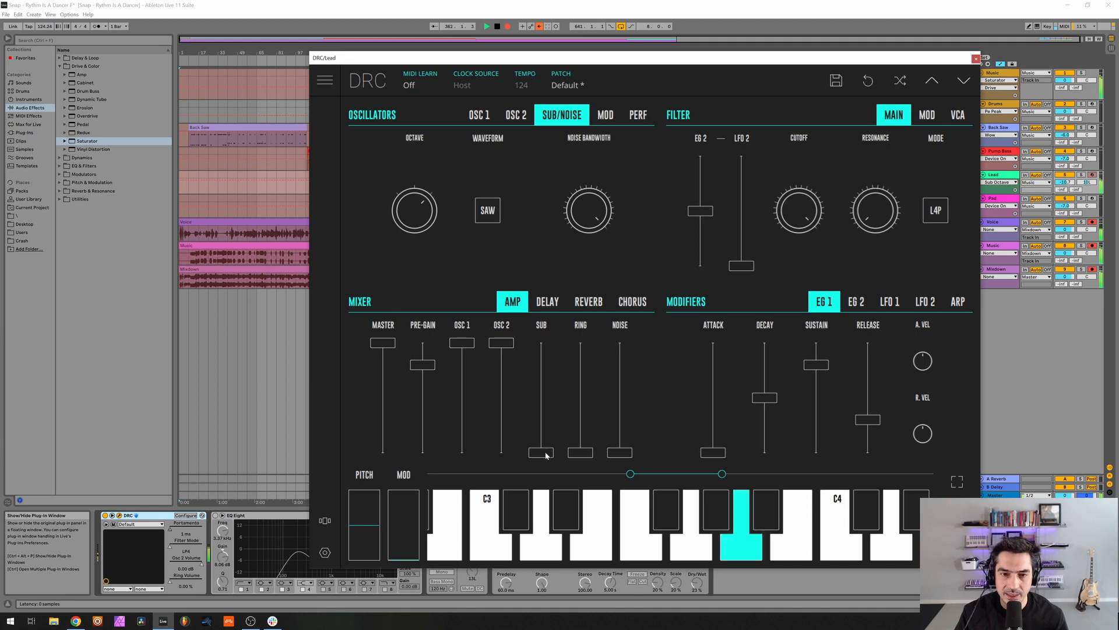
pyautogui.moveTo(548, 454); pyautogui.dragTo(546, 429)
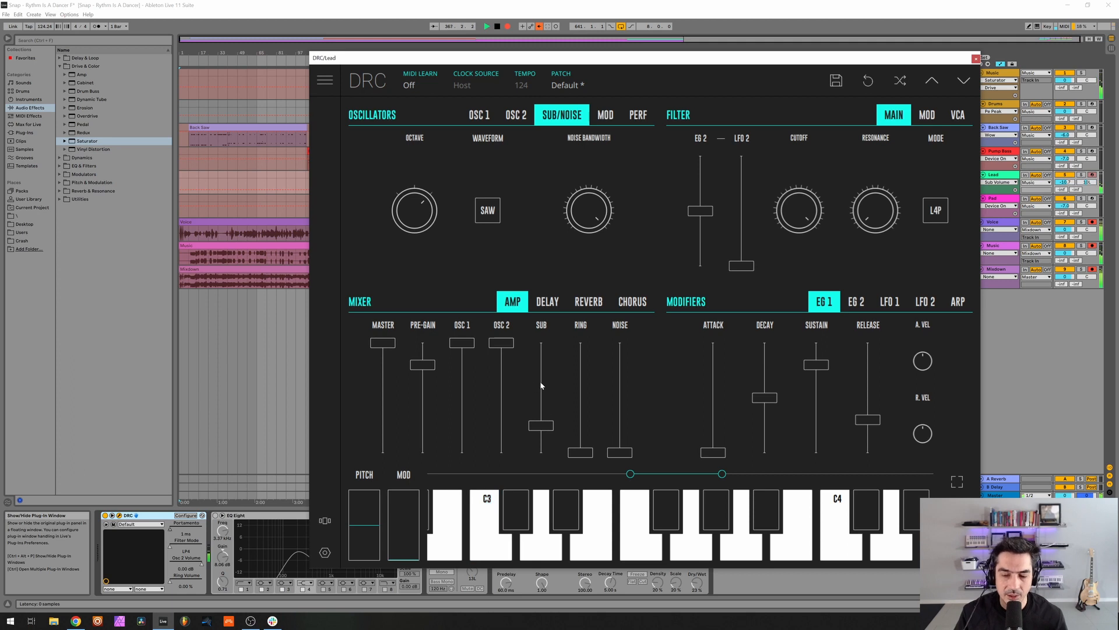
# - In the performance settings, set the portamento time to 12 ms and turn legato on
pyautogui.click(639, 117)
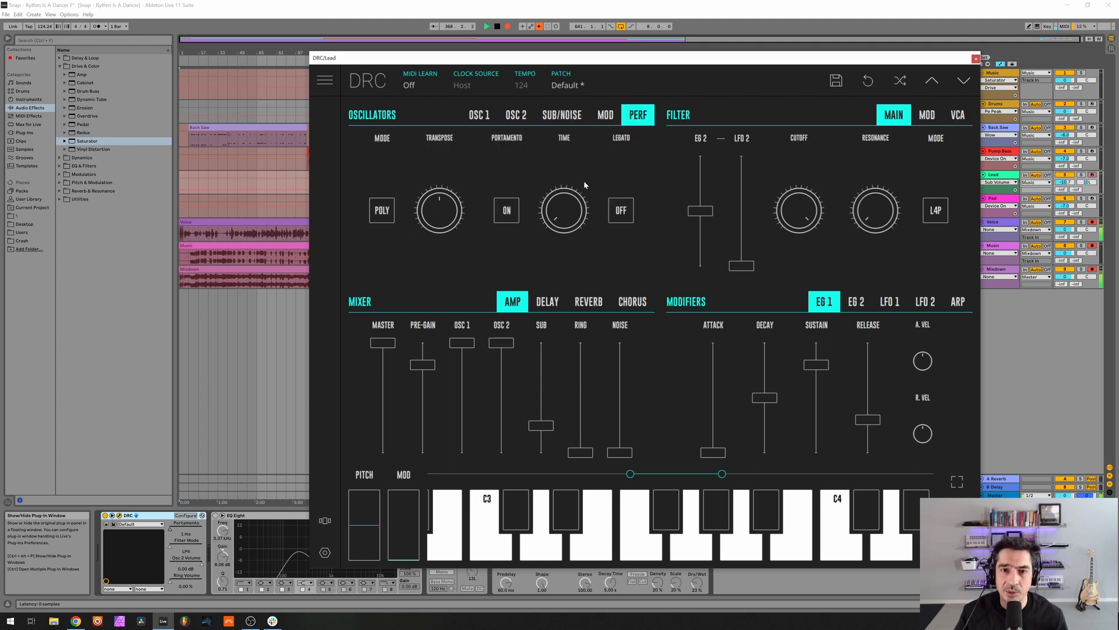
pyautogui.moveTo(566, 211); pyautogui.dragTo(568, 210)
pyautogui.click(614, 212)
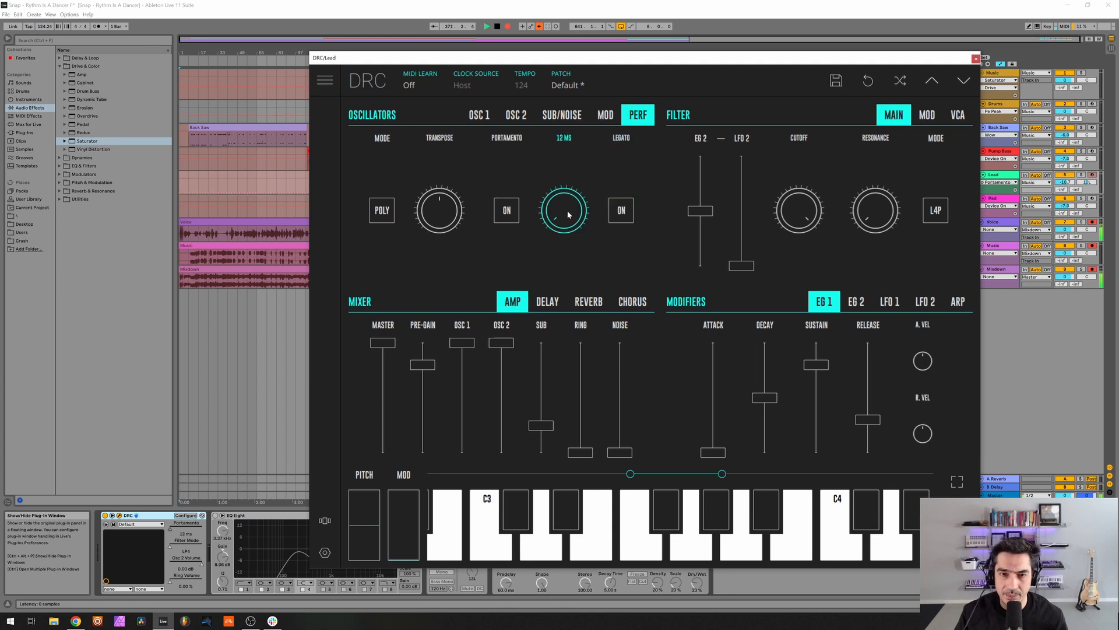
pyautogui.moveTo(565, 210); pyautogui.dragTo(566, 211)
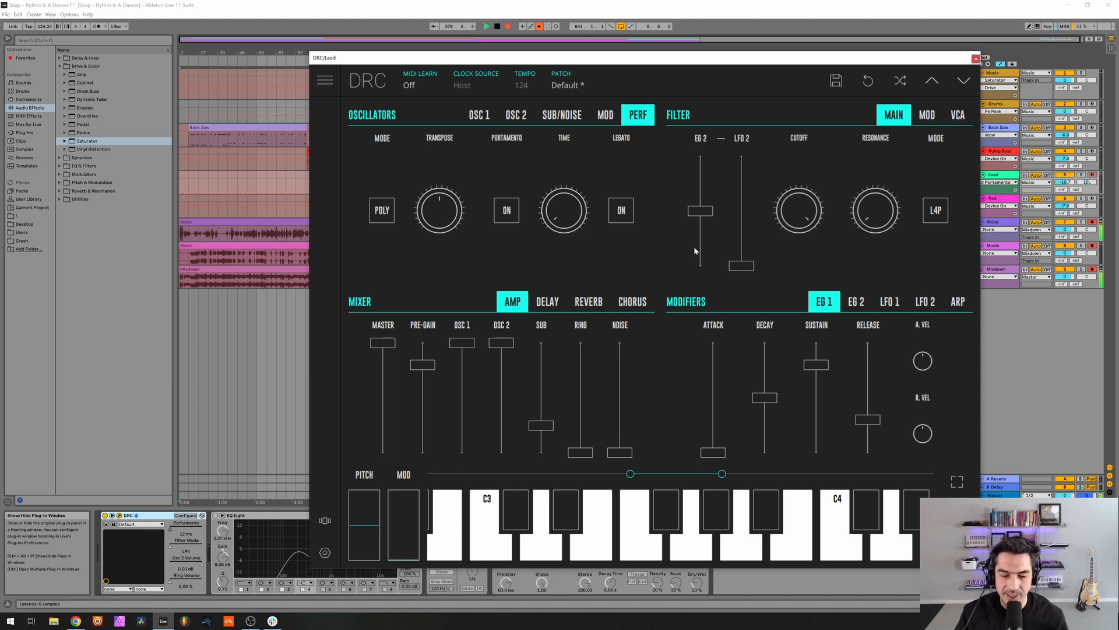
# - Shape the filter with slightly more positive EG 2 modulation, a cutoff of about 0.43 and a moderately raised resonance
pyautogui.moveTo(701, 199); pyautogui.dragTo(703, 191)
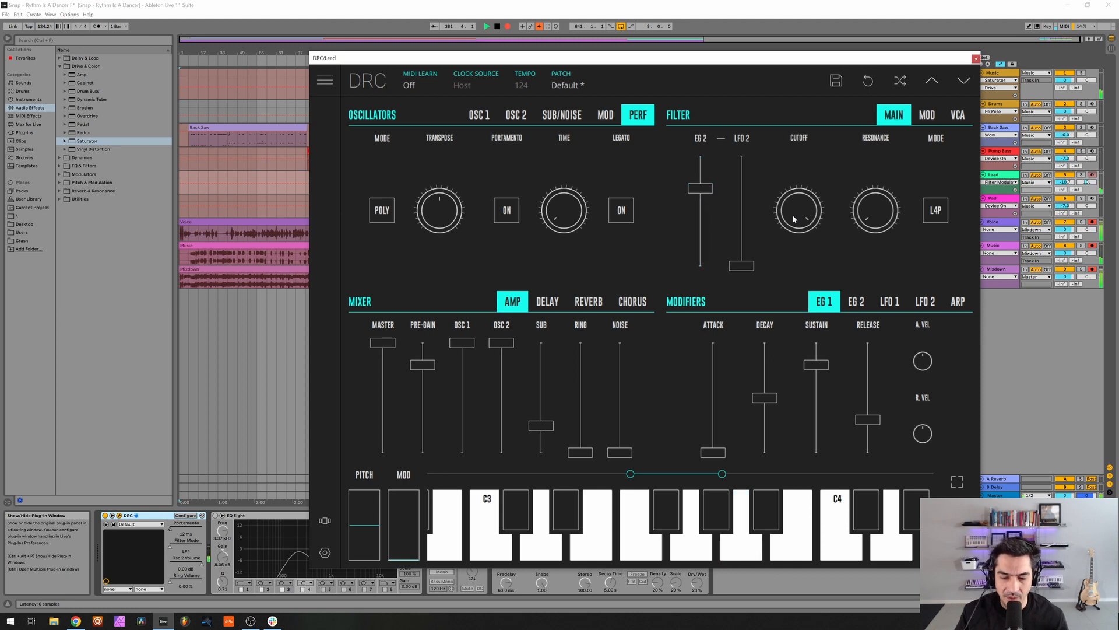
pyautogui.moveTo(794, 219); pyautogui.dragTo(786, 281)
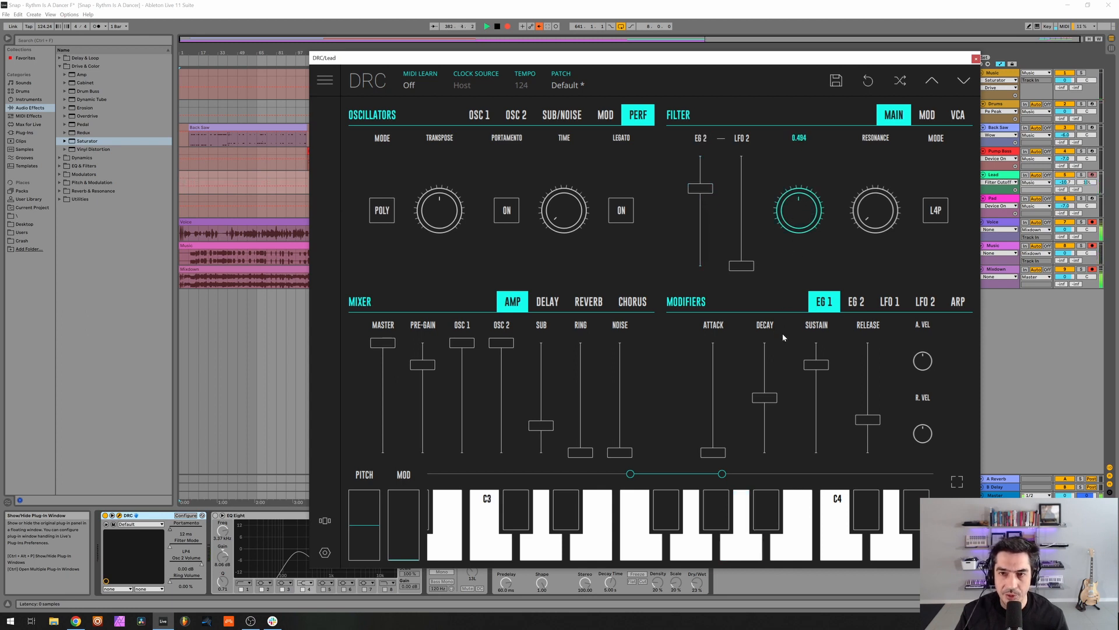
pyautogui.moveTo(782, 333); pyautogui.dragTo(783, 341)
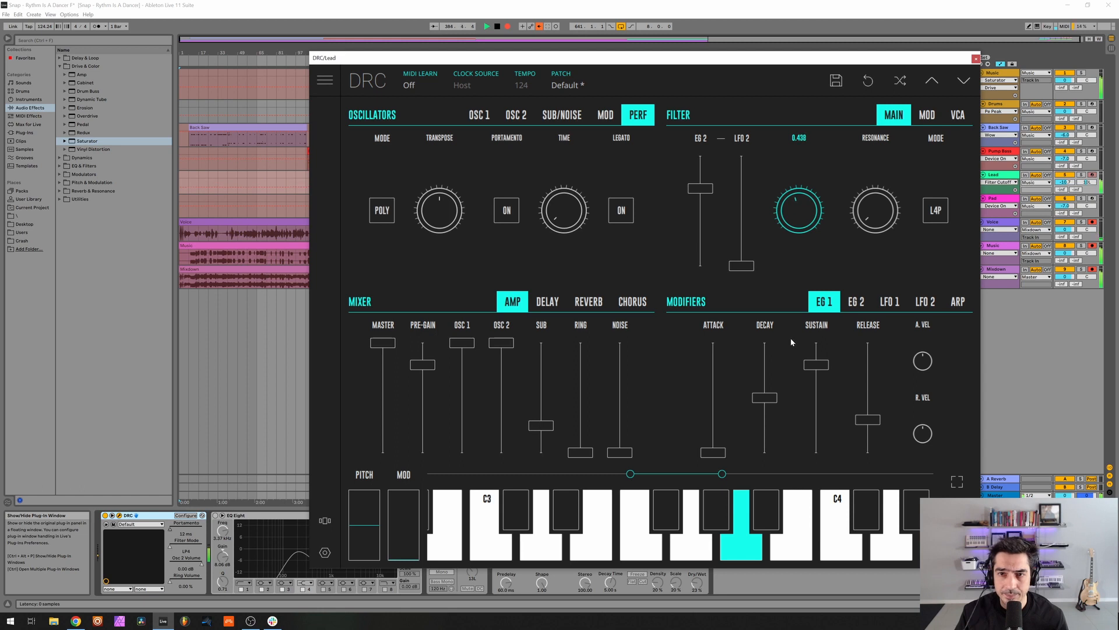
pyautogui.moveTo(791, 339); pyautogui.dragTo(789, 339)
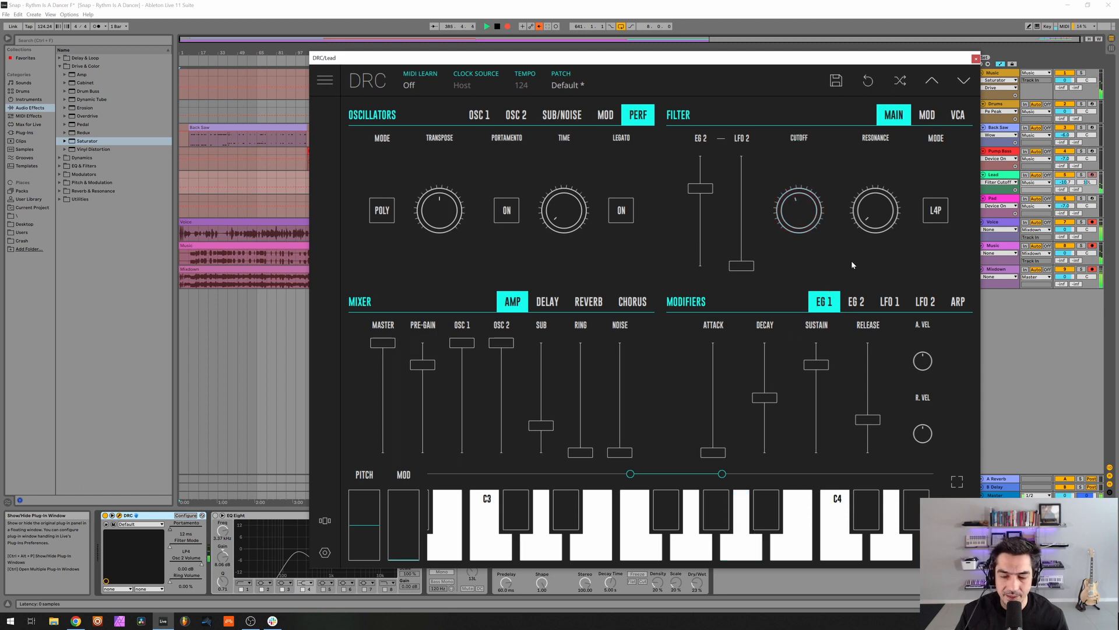
pyautogui.moveTo(877, 229); pyautogui.dragTo(860, 182)
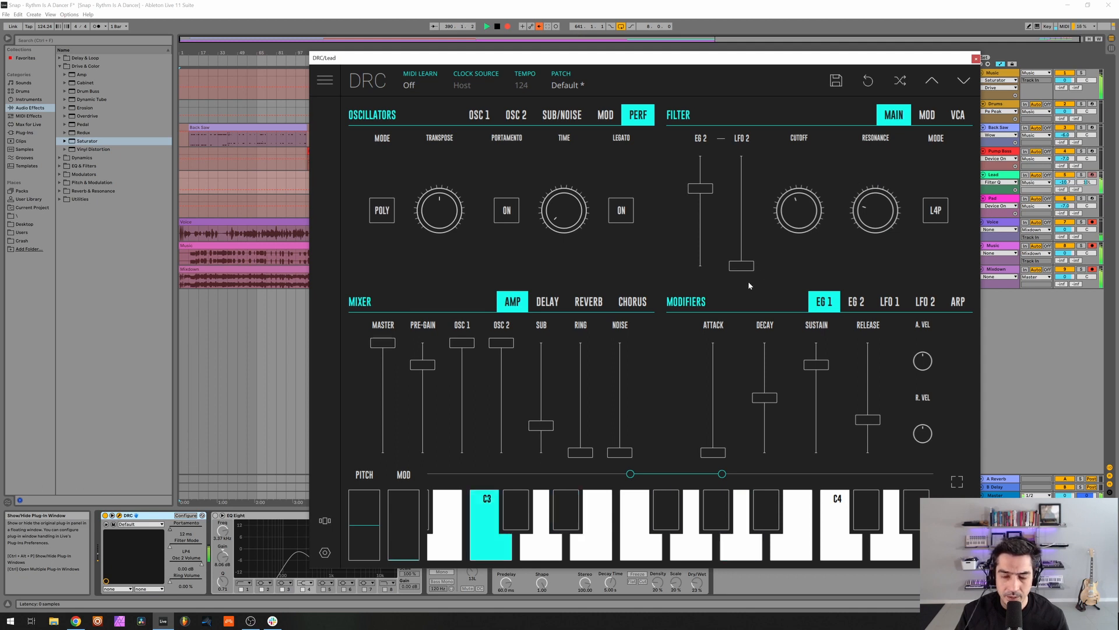
# - Shape envelope EG 1 with an attack of about 0.021, a decay of about 0.36 and a slightly shorter release
pyautogui.click(717, 457)
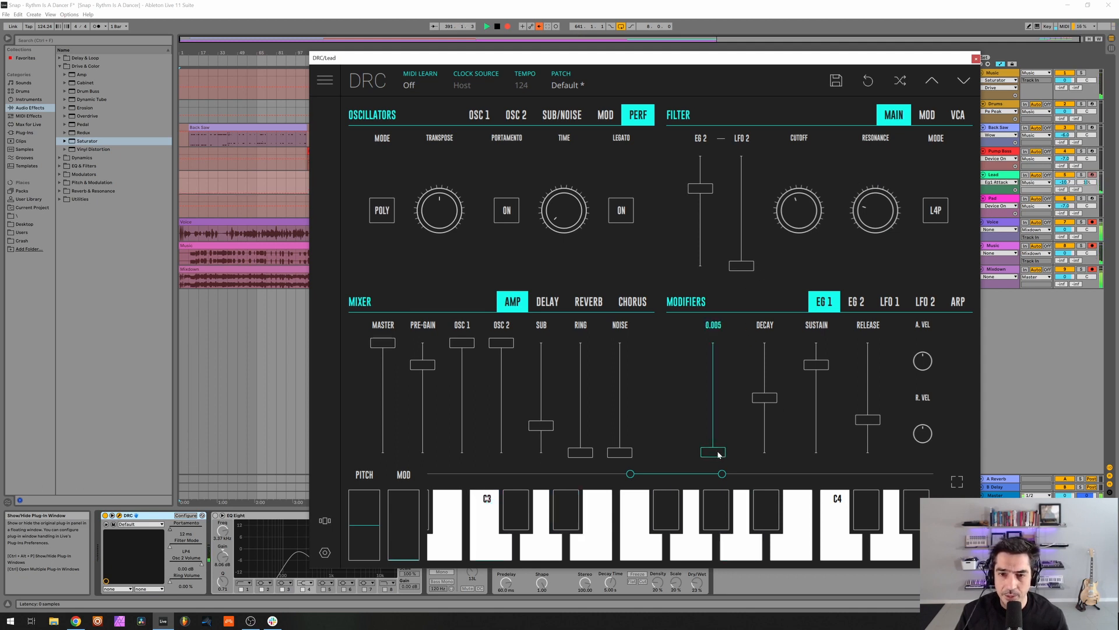
pyautogui.moveTo(722, 454); pyautogui.dragTo(723, 453)
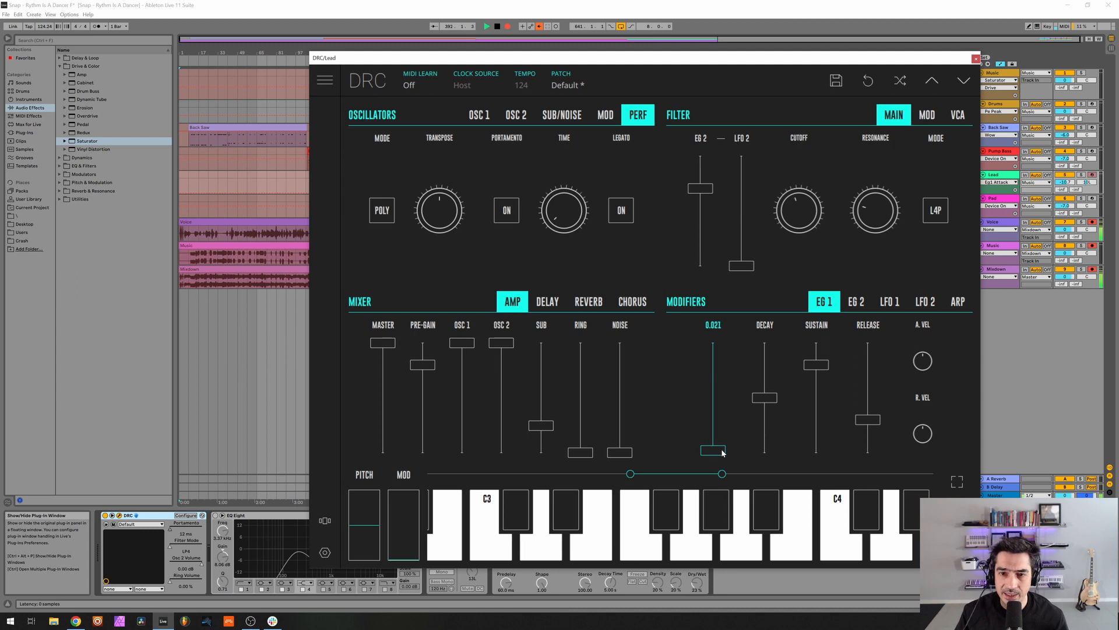
pyautogui.click(765, 417)
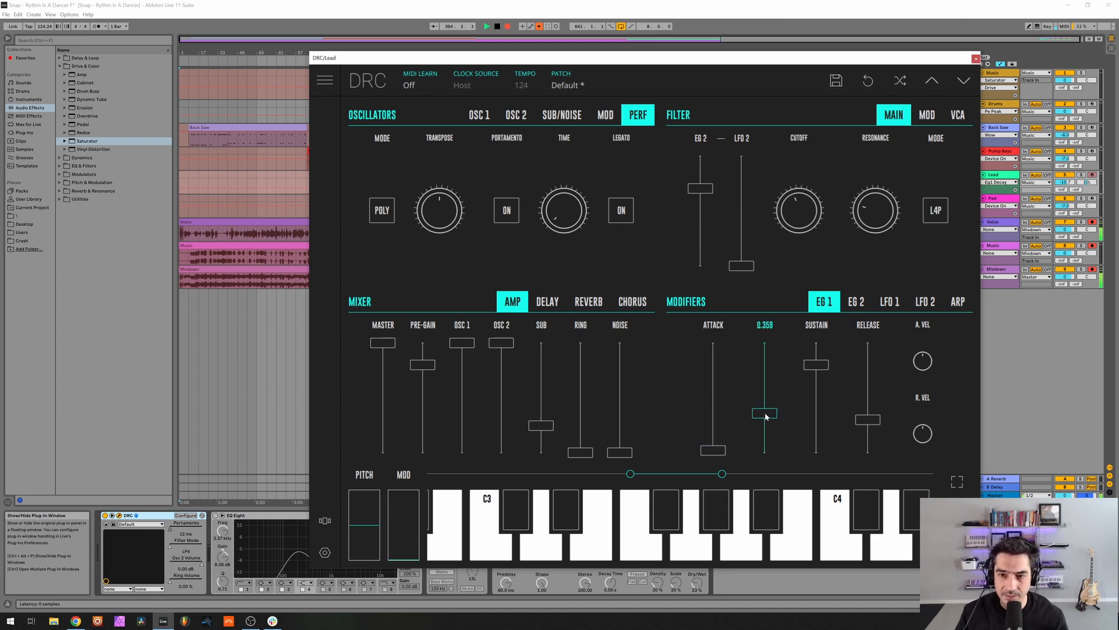
pyautogui.moveTo(766, 416); pyautogui.dragTo(770, 415)
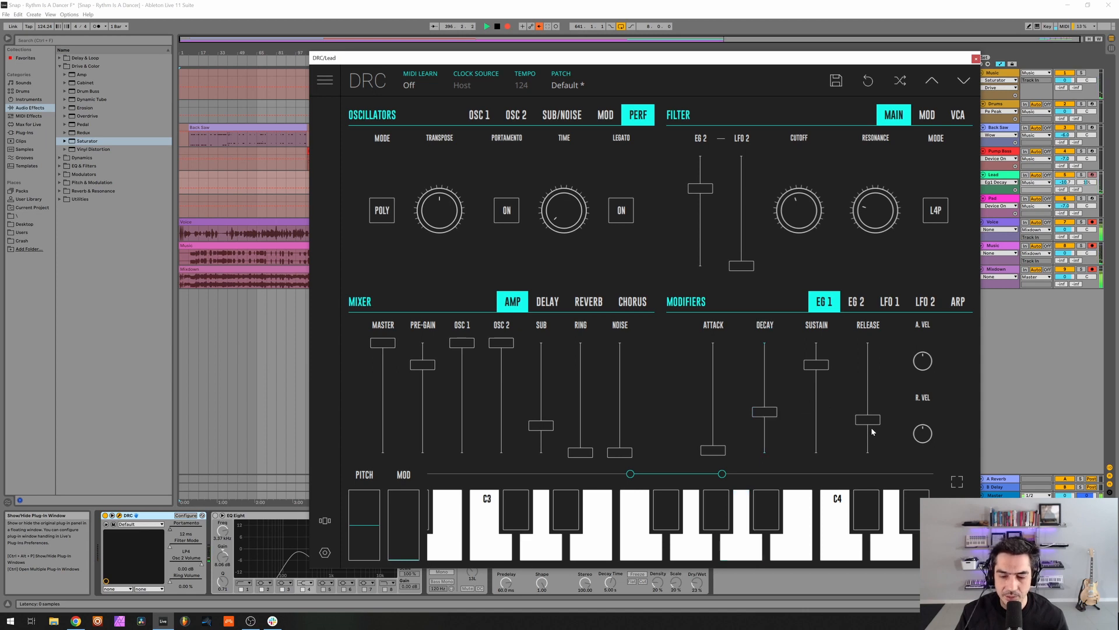
pyautogui.moveTo(871, 421); pyautogui.dragTo(871, 427)
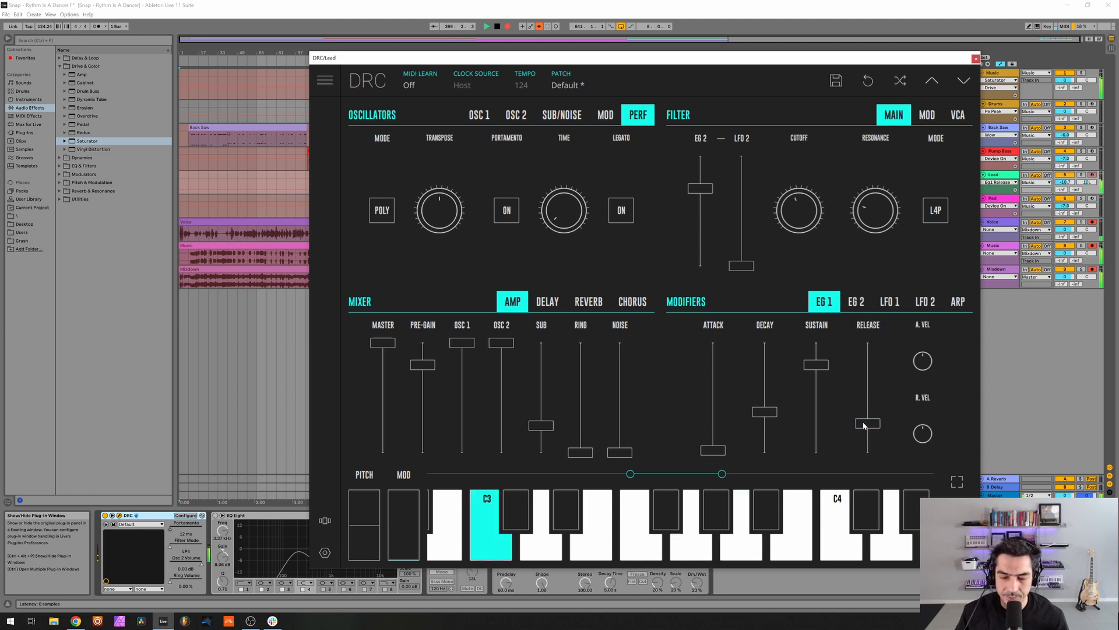
# - Shape envelope EG 2 with a barely raised attack, a slightly longer decay, sustain at about a quarter and release just above the middle
pyautogui.click(854, 301)
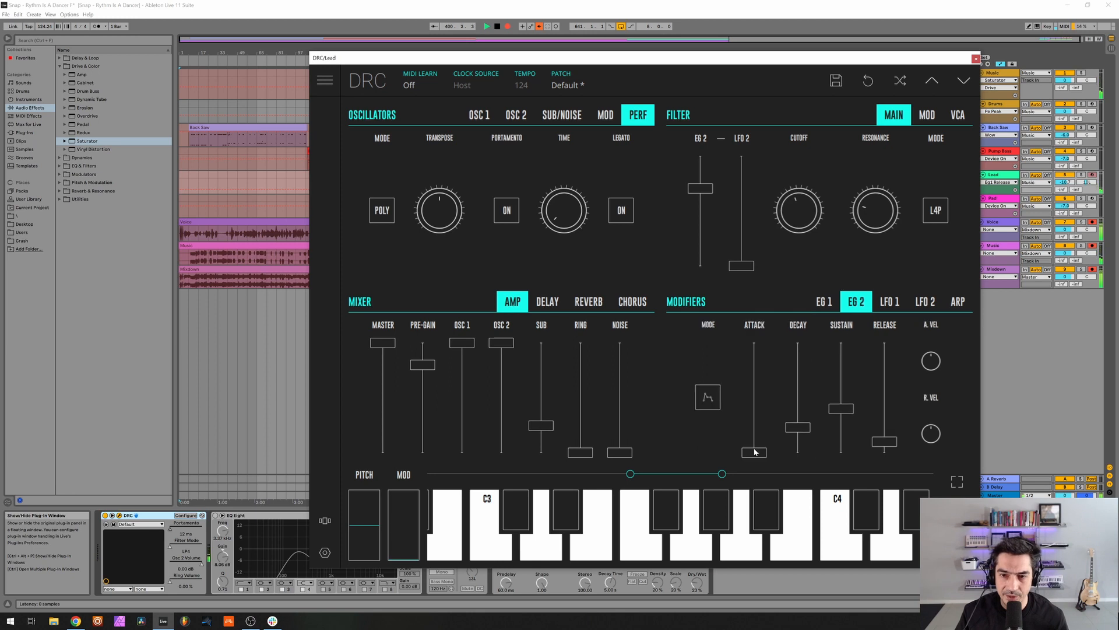
pyautogui.moveTo(755, 452); pyautogui.dragTo(758, 453)
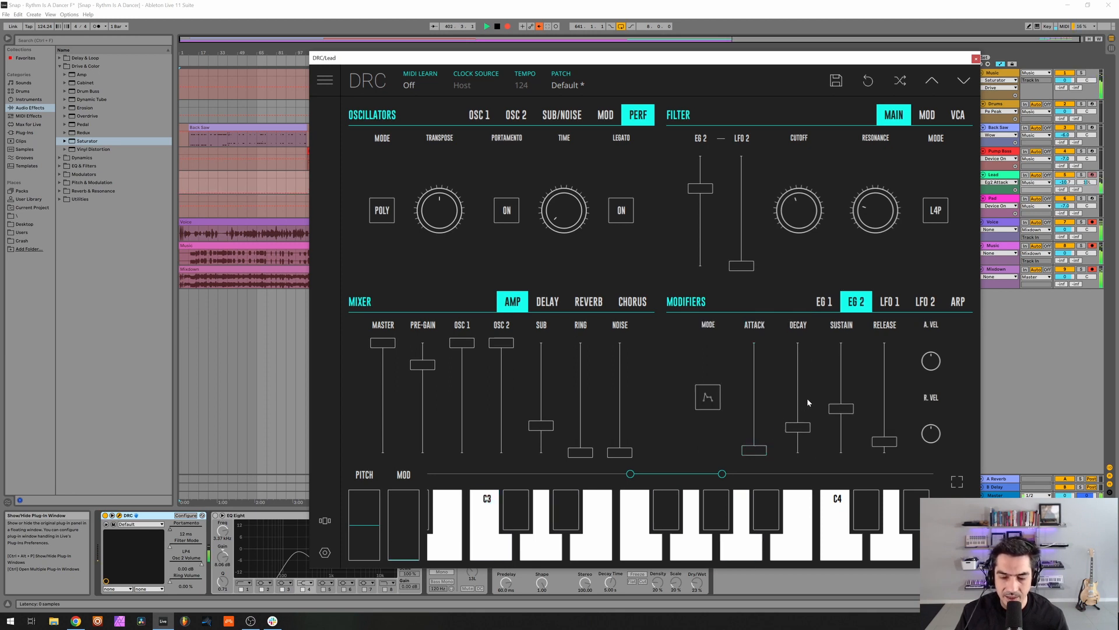
pyautogui.moveTo(797, 427); pyautogui.dragTo(798, 413)
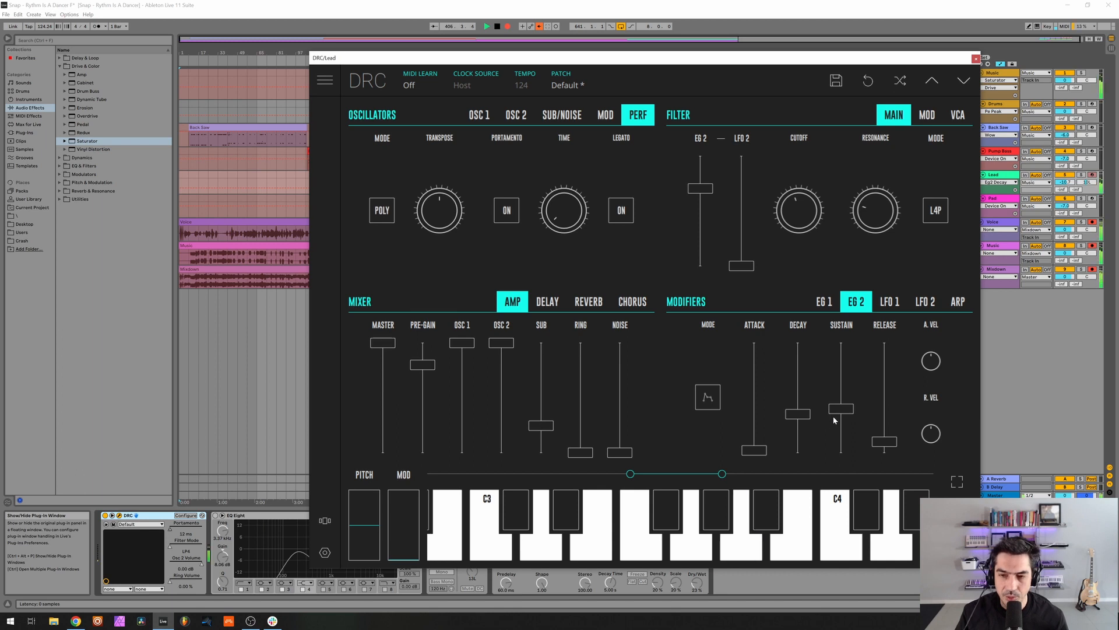
pyautogui.moveTo(842, 416); pyautogui.dragTo(832, 429)
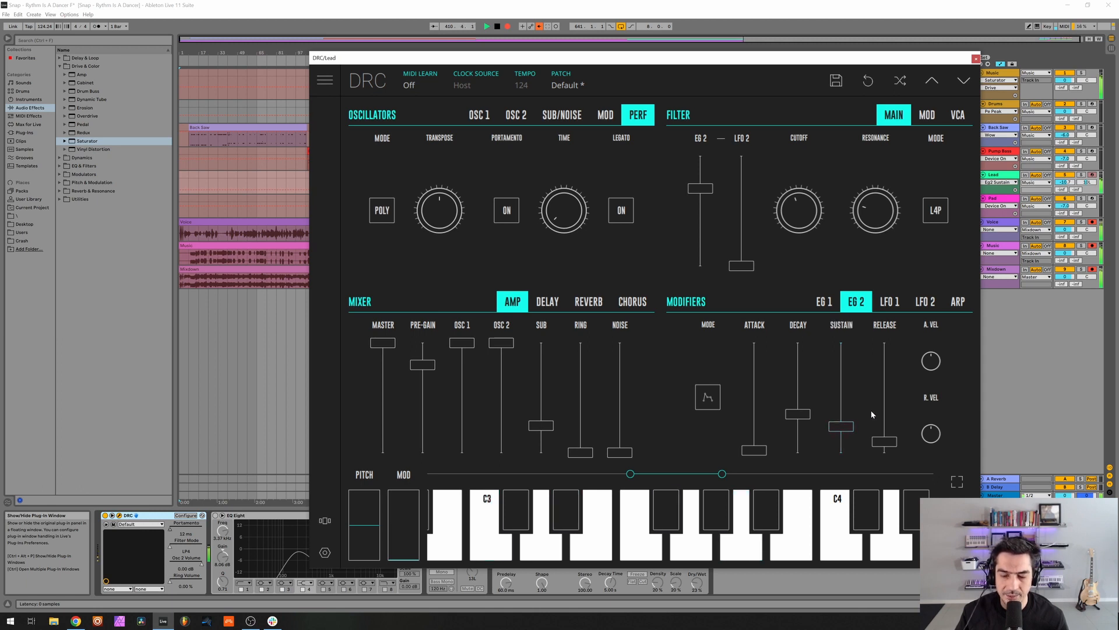
pyautogui.moveTo(884, 442); pyautogui.dragTo(904, 387)
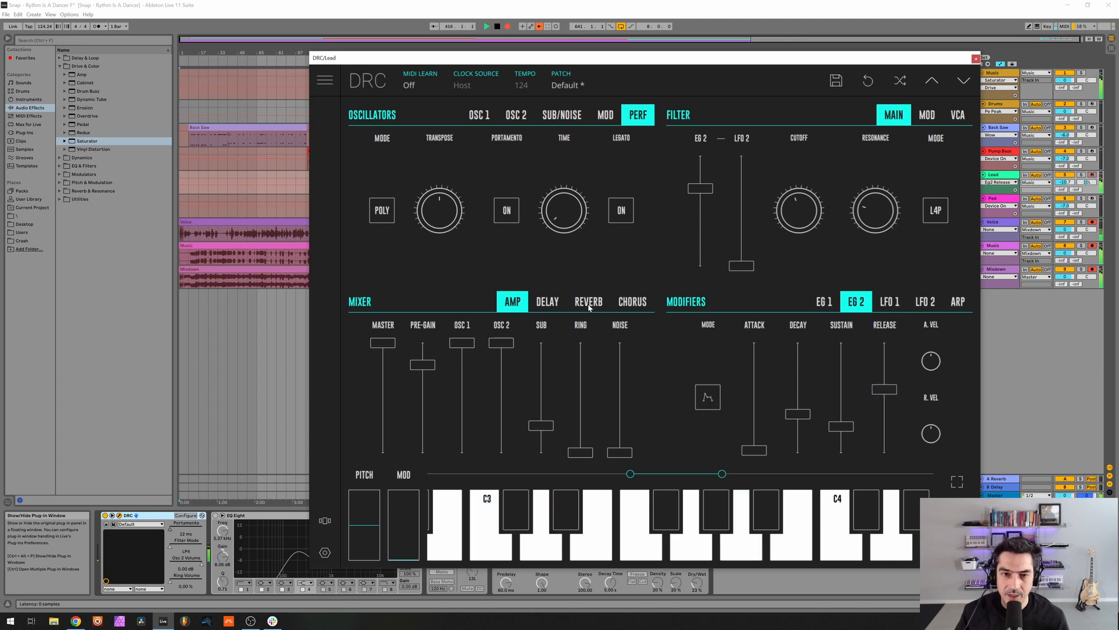
# - Set up the synth's delay with an amount of about four fifths, 1/8 tempo sync and maximum spread
pyautogui.click(548, 302)
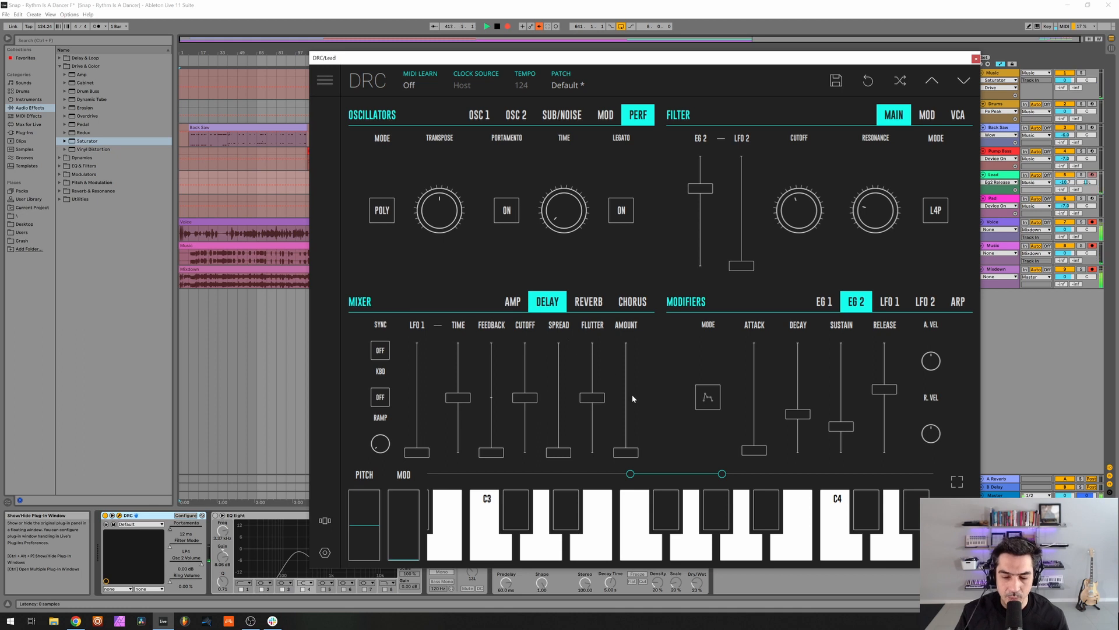
pyautogui.moveTo(623, 384); pyautogui.dragTo(657, 363)
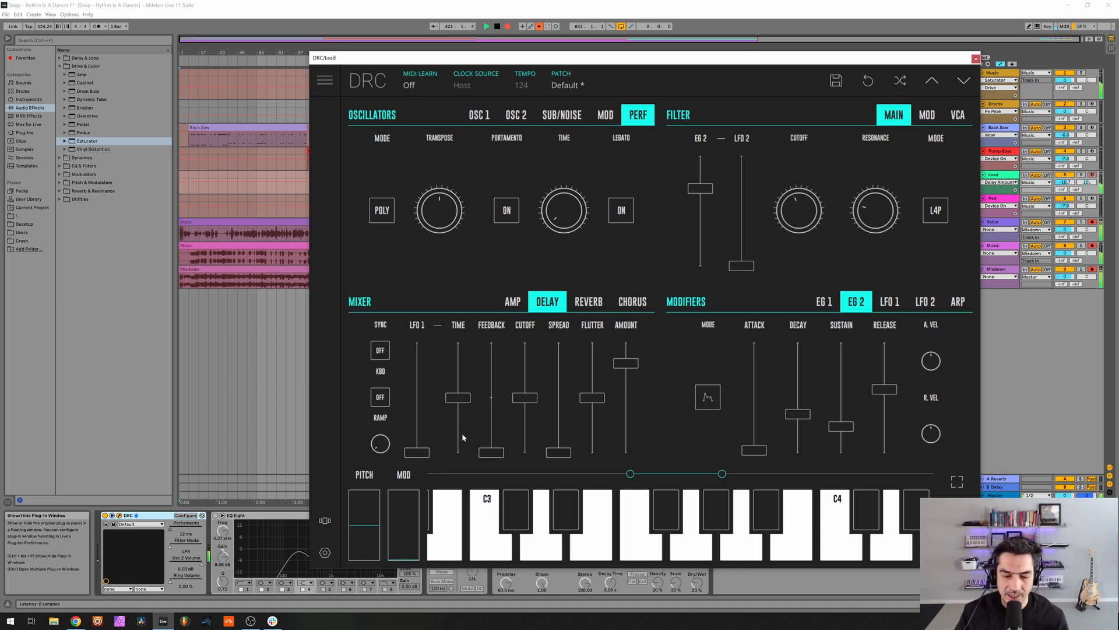
pyautogui.click(385, 356)
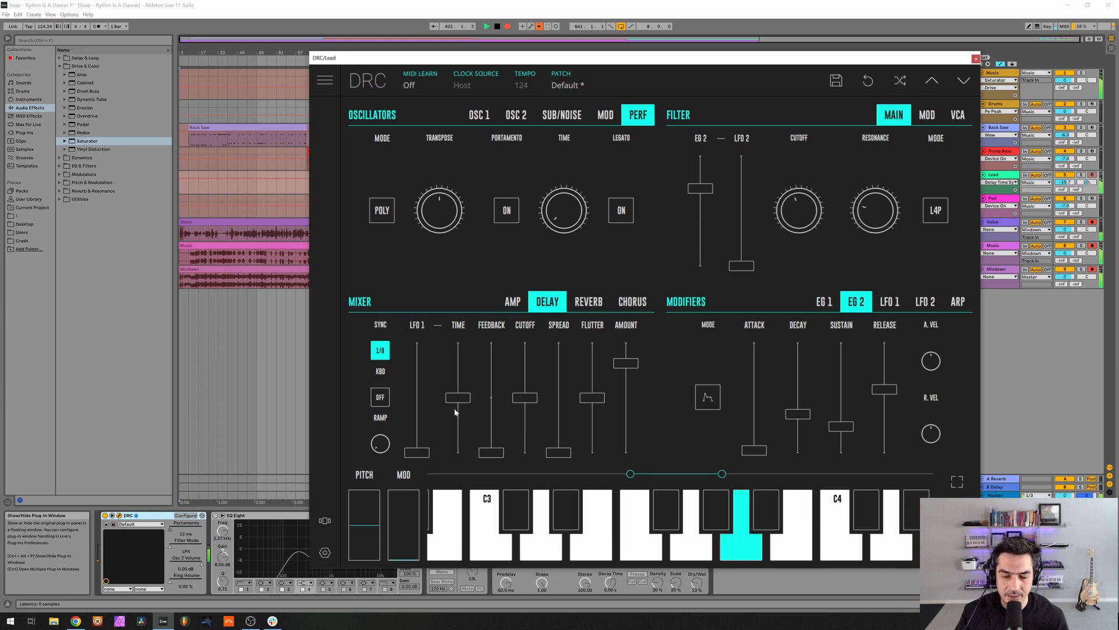
pyautogui.moveTo(556, 434); pyautogui.dragTo(566, 291)
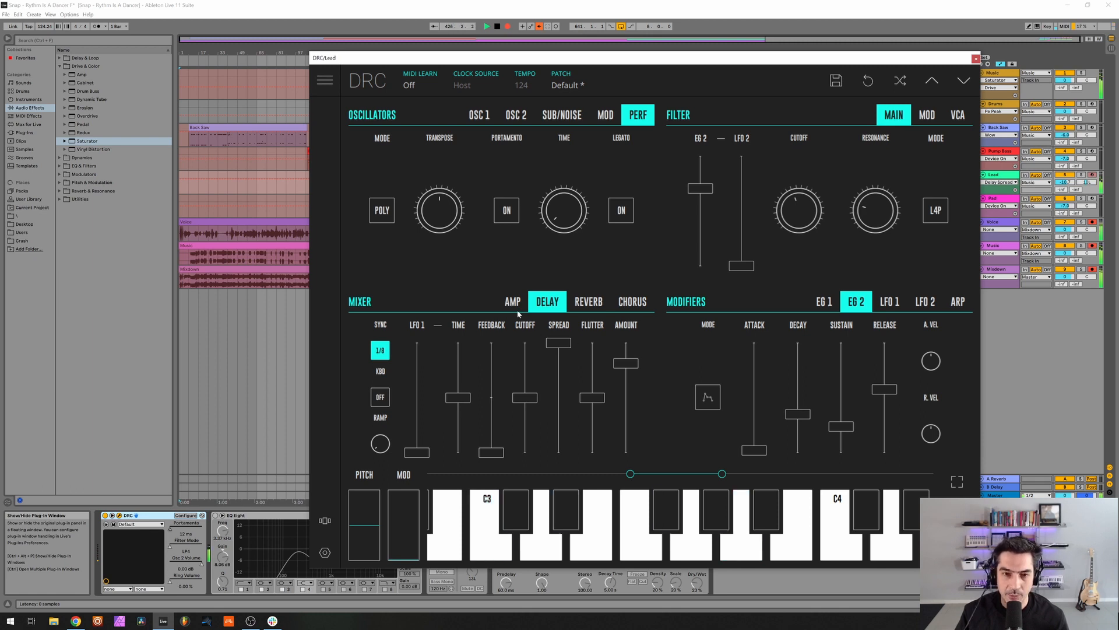
# - Add the synth's reverb with amount slightly over a third, decay at about two thirds and modulation at just under a third
pyautogui.click(588, 302)
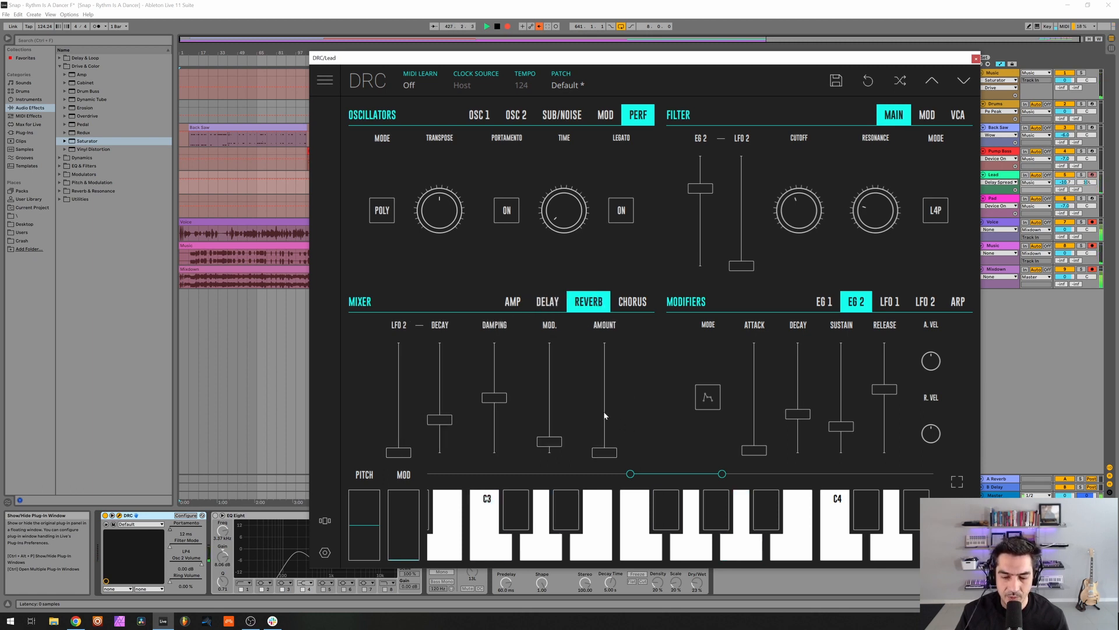
pyautogui.moveTo(603, 416); pyautogui.dragTo(613, 412)
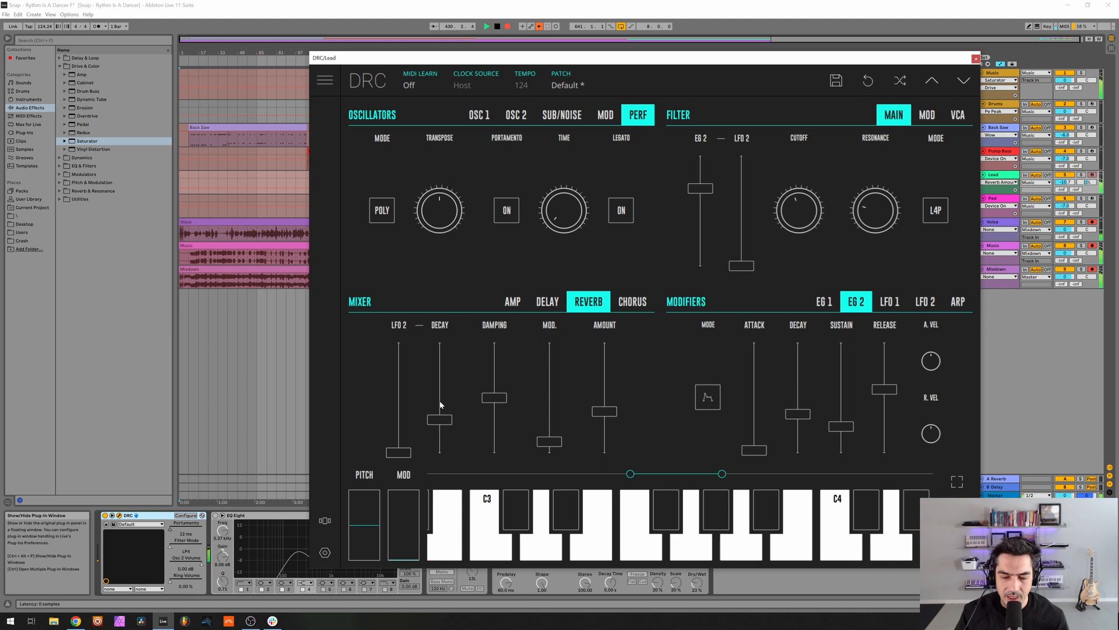
pyautogui.moveTo(441, 403); pyautogui.dragTo(472, 385)
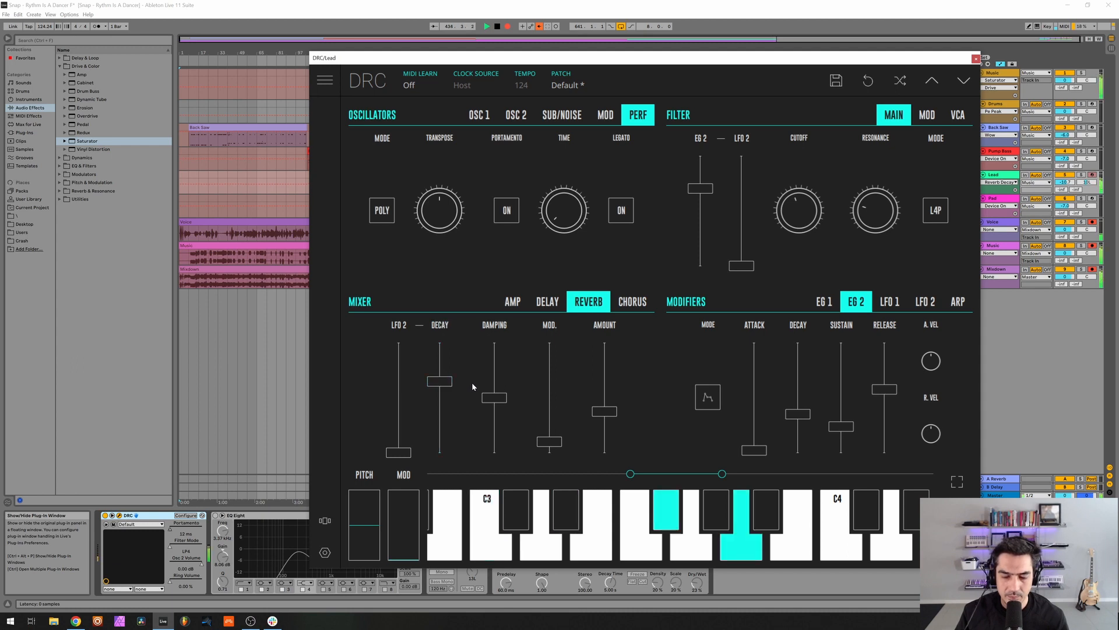
pyautogui.moveTo(493, 330)
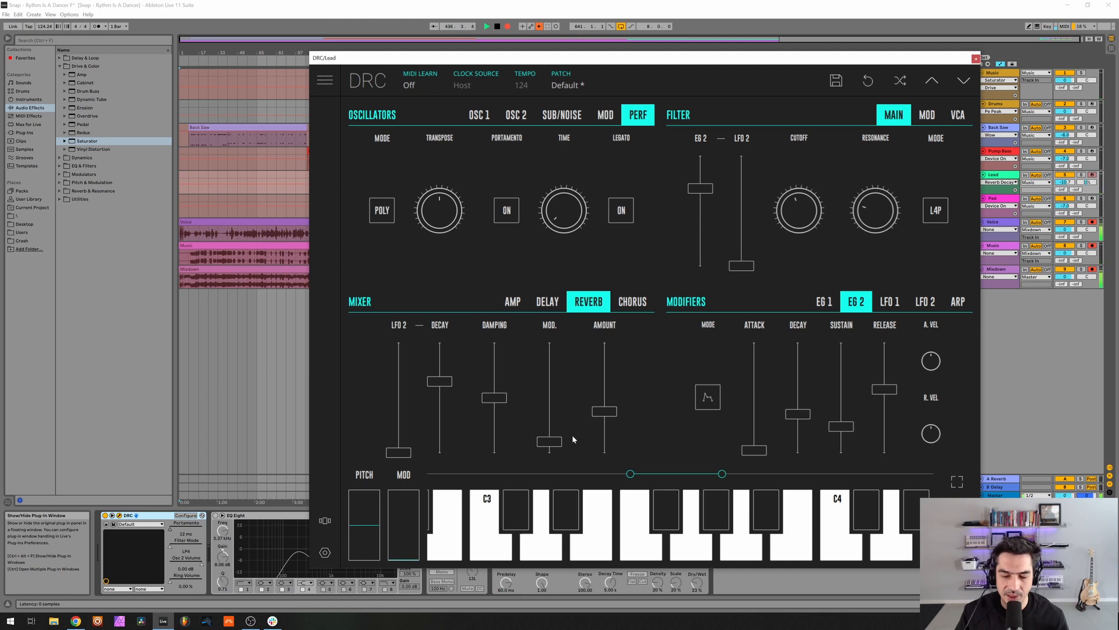
pyautogui.moveTo(554, 445); pyautogui.dragTo(572, 419)
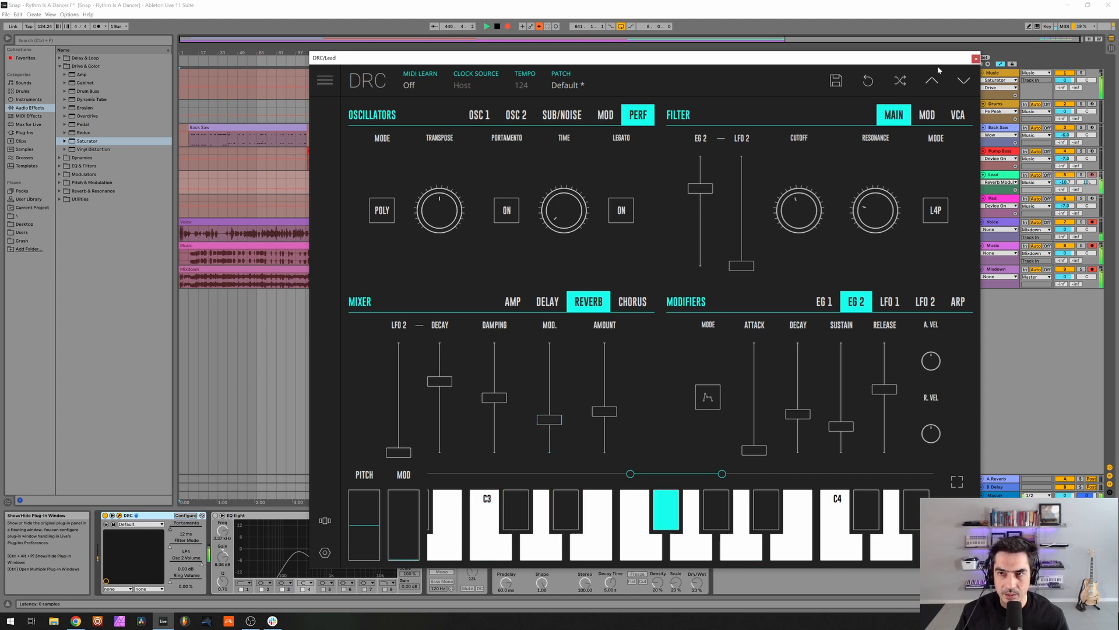
# - Close the Lead's synth window and turn its EQ Eight back on
pyautogui.hotkey('ctrl', 'alt', 'p')
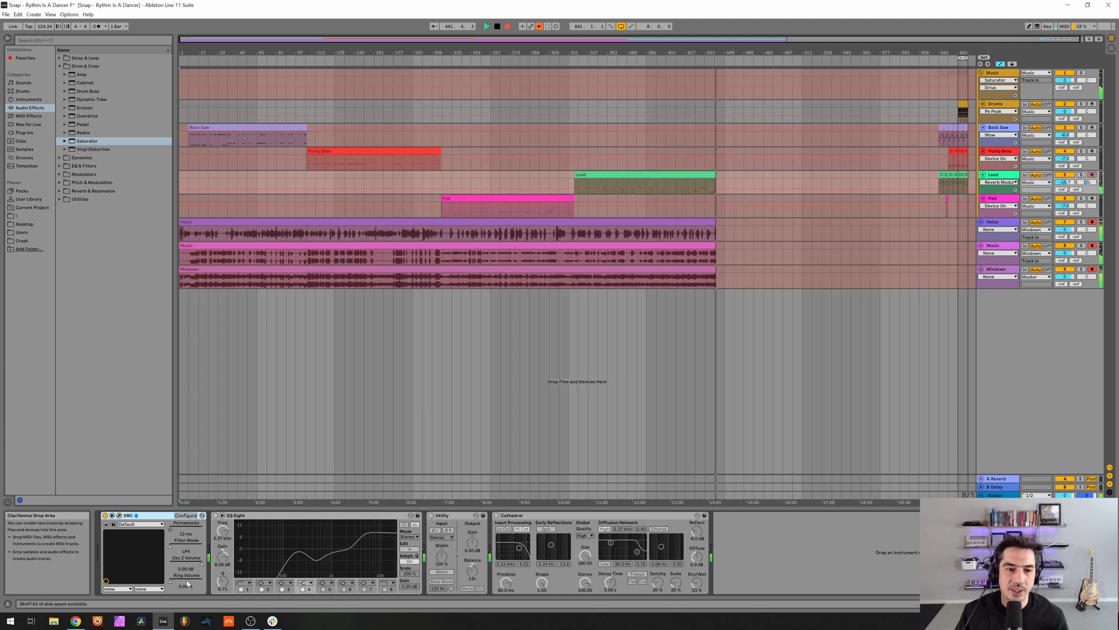
pyautogui.click(215, 516)
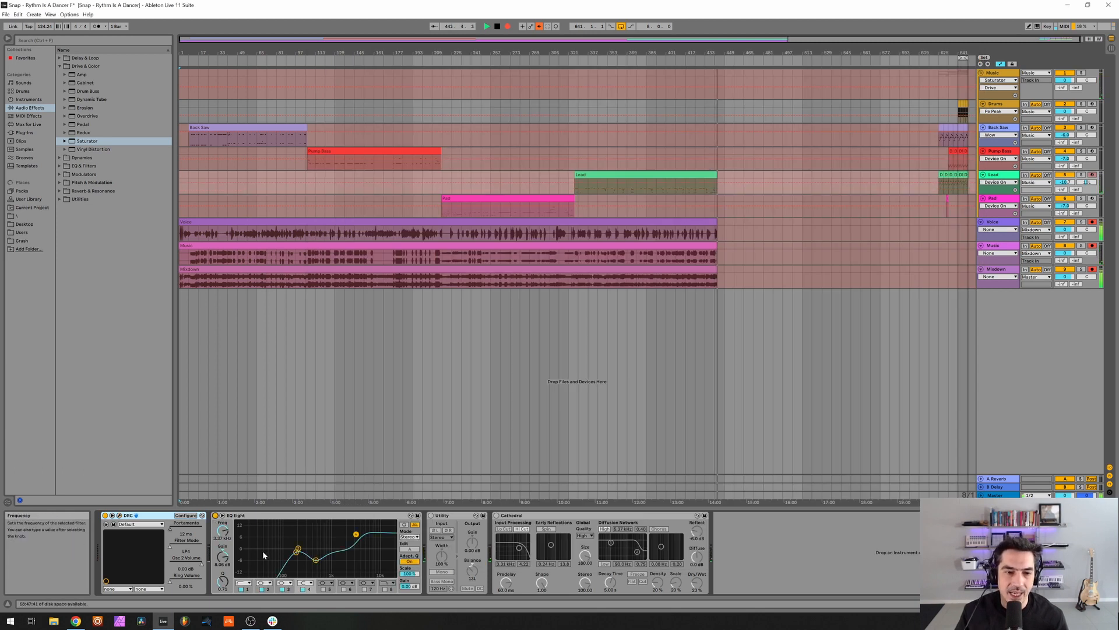
# - Go through the four filter bands of the Lead's EQ Eight and turn its Utility and Cathedral reverb back on
pyautogui.click(249, 590)
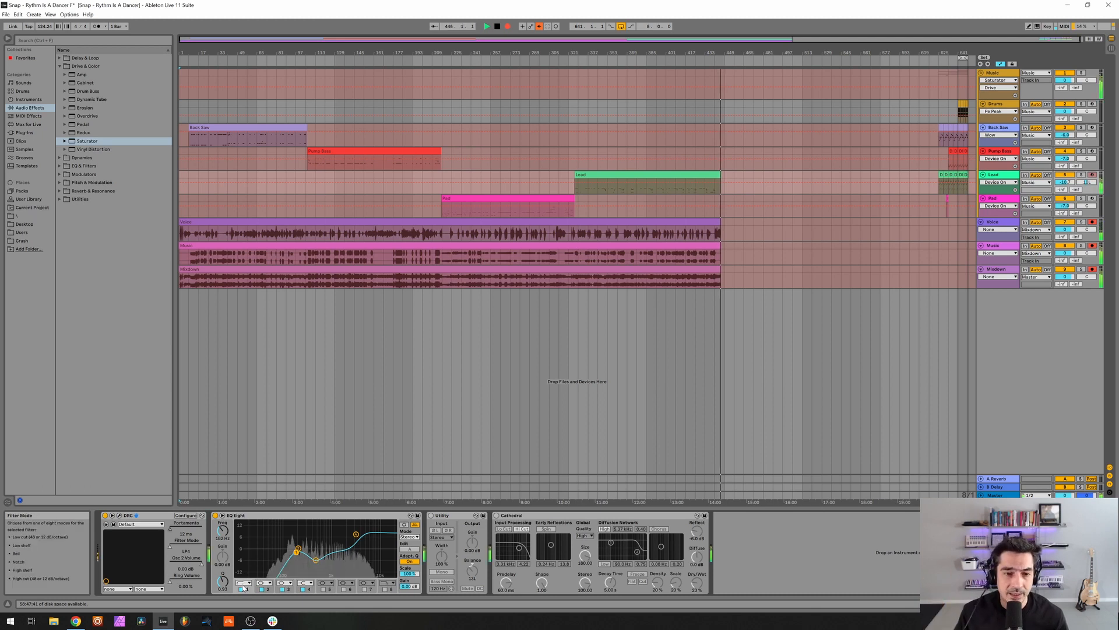
pyautogui.click(267, 589)
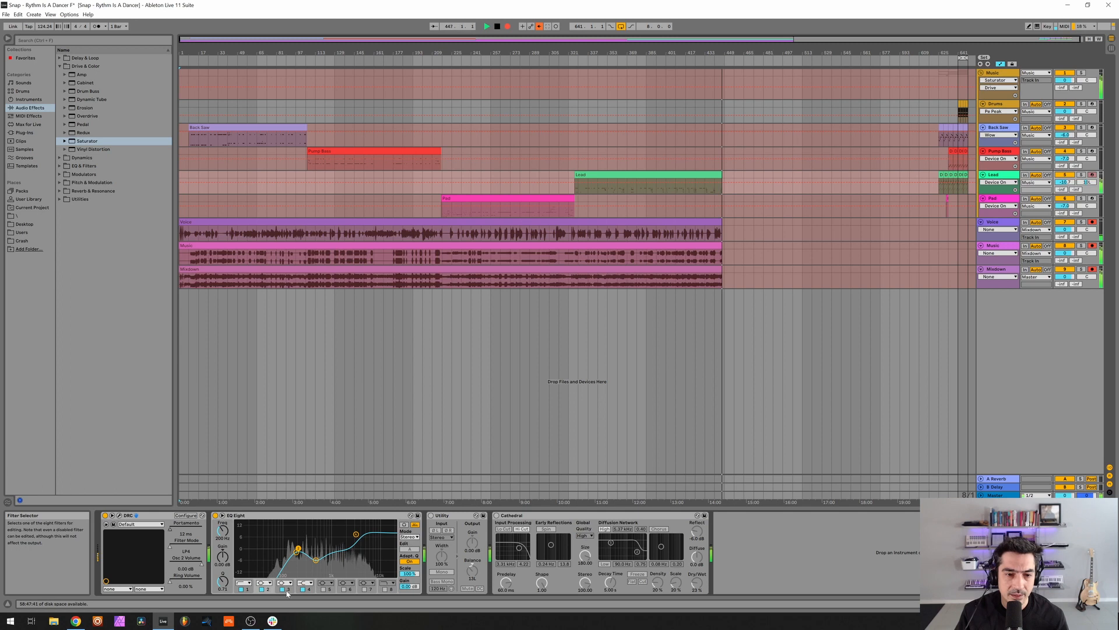
pyautogui.click(287, 590)
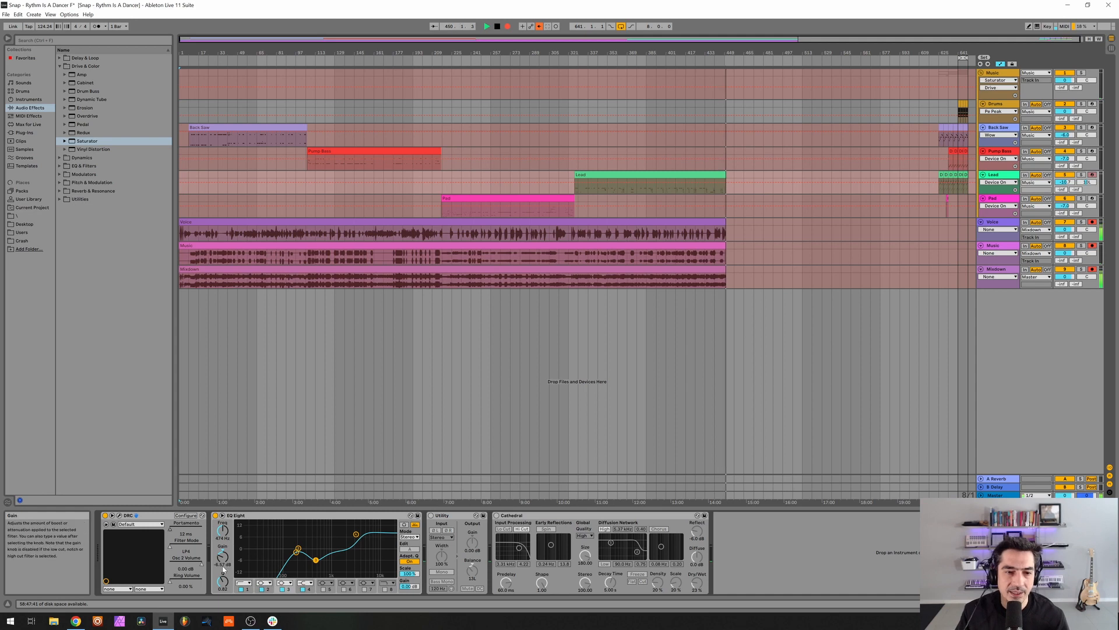
pyautogui.click(309, 590)
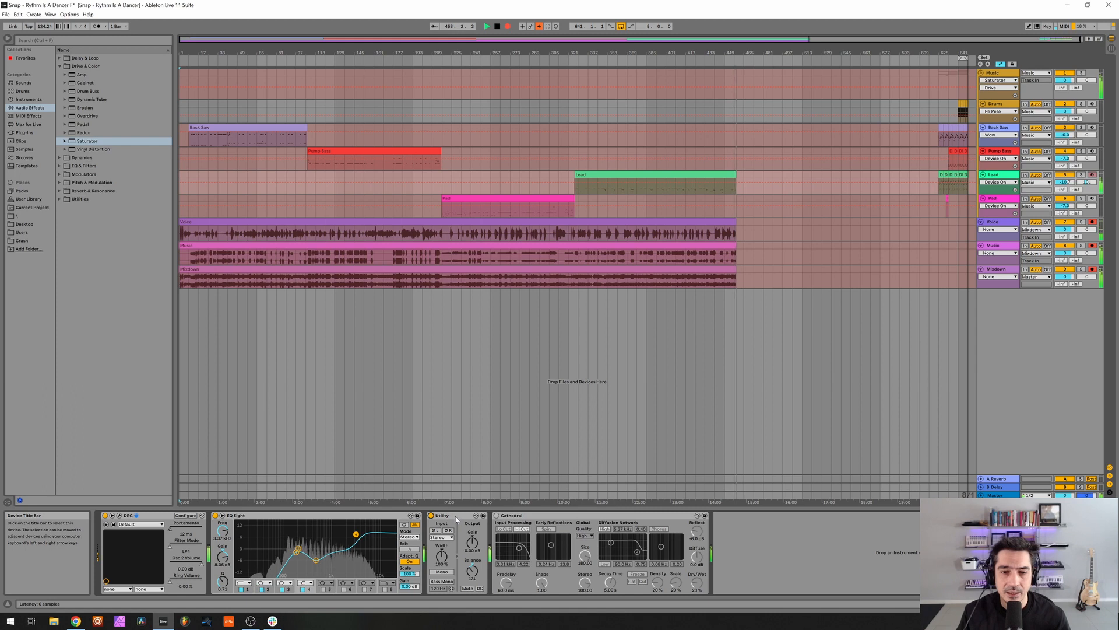
pyautogui.click(497, 515)
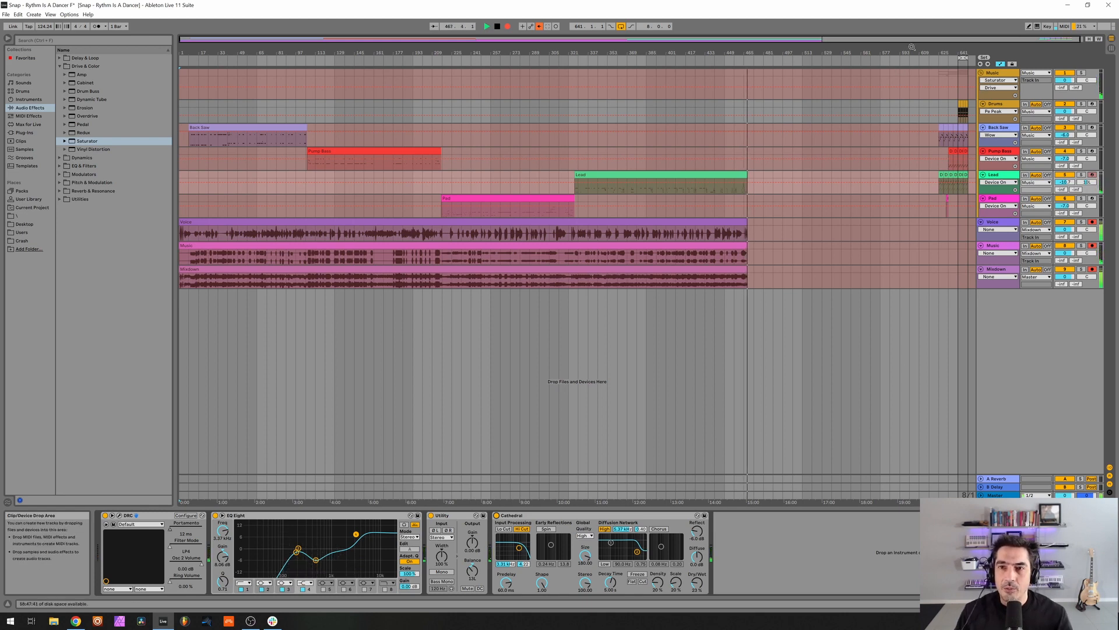
# - Pause recording to move the block of Drums, Back Saw, Pump Bass, Lead and Pad clips to bar 477, and resume recording
pyautogui.moveTo(912, 49); pyautogui.dragTo(903, 113)
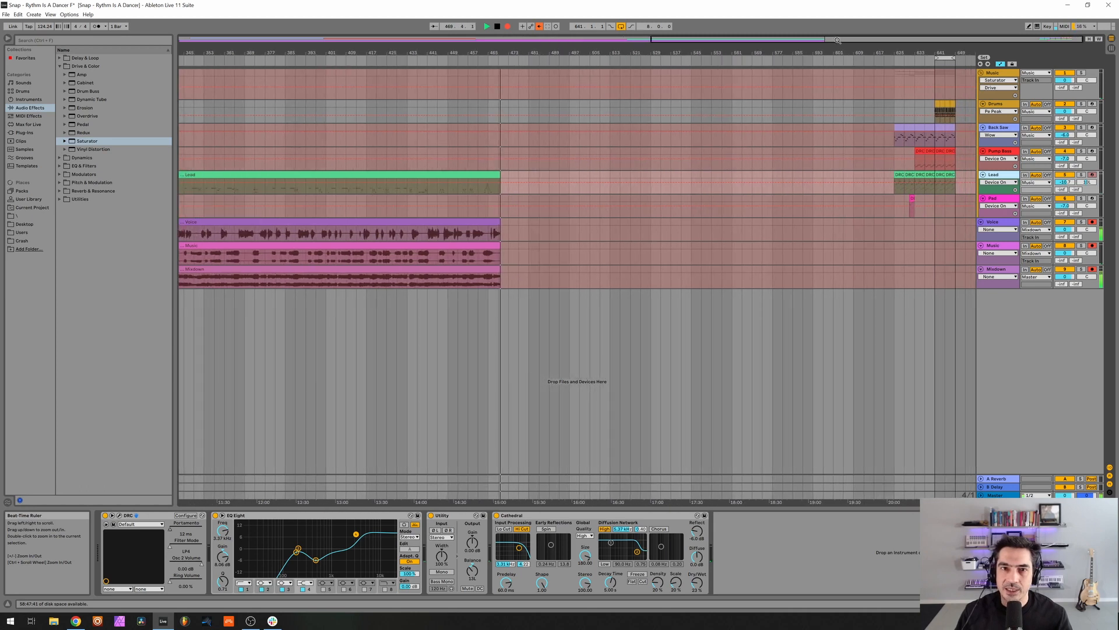
pyautogui.click(506, 29)
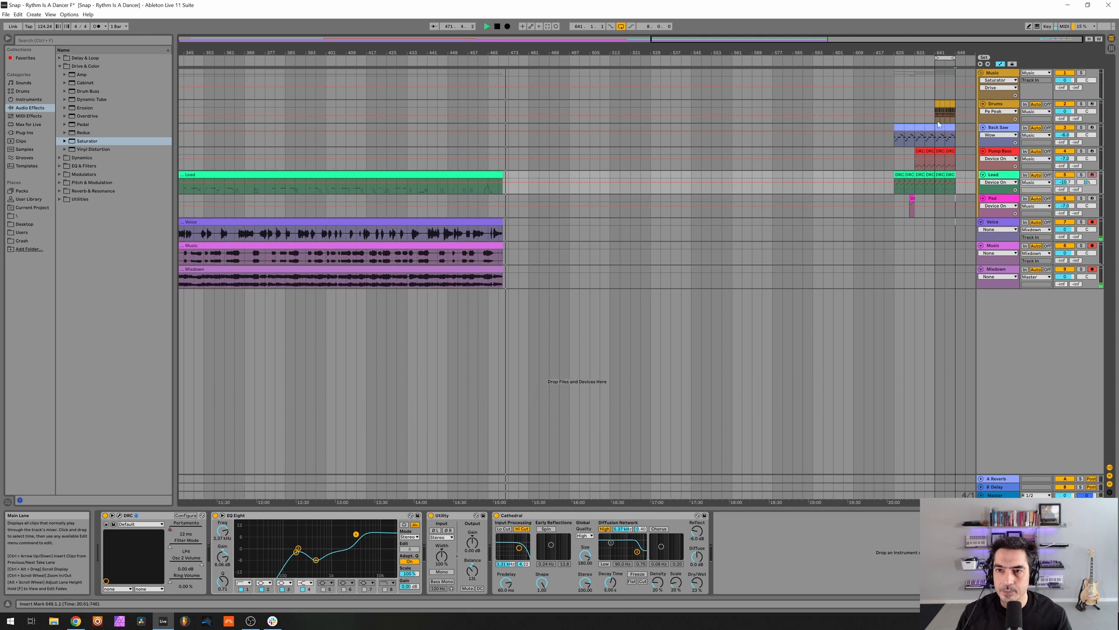
pyautogui.moveTo(954, 227); pyautogui.dragTo(529, 137)
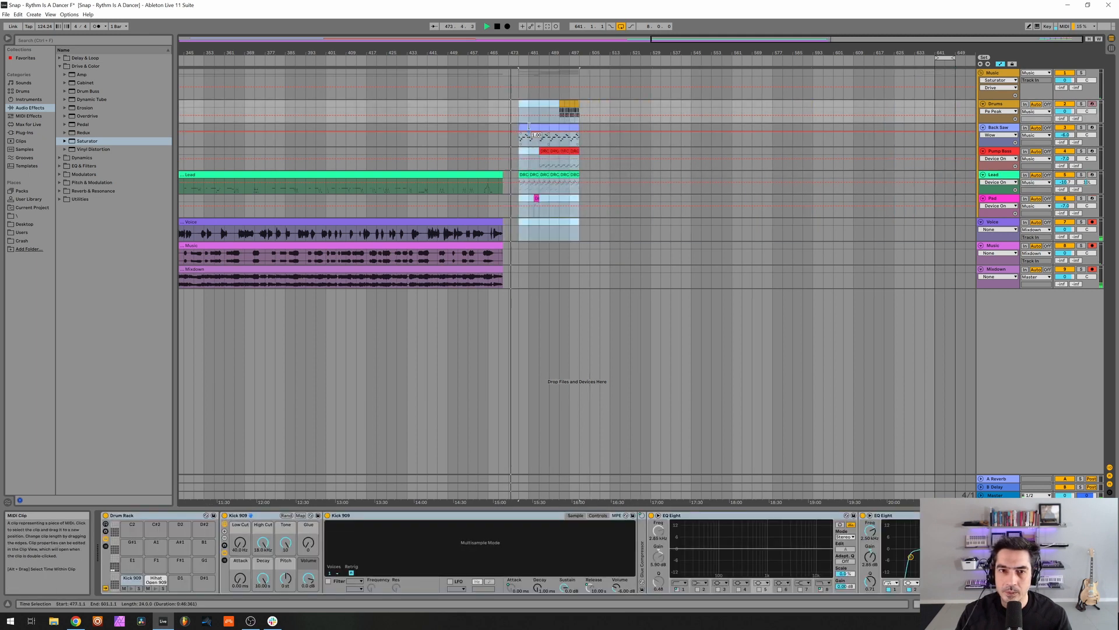
pyautogui.click(508, 27)
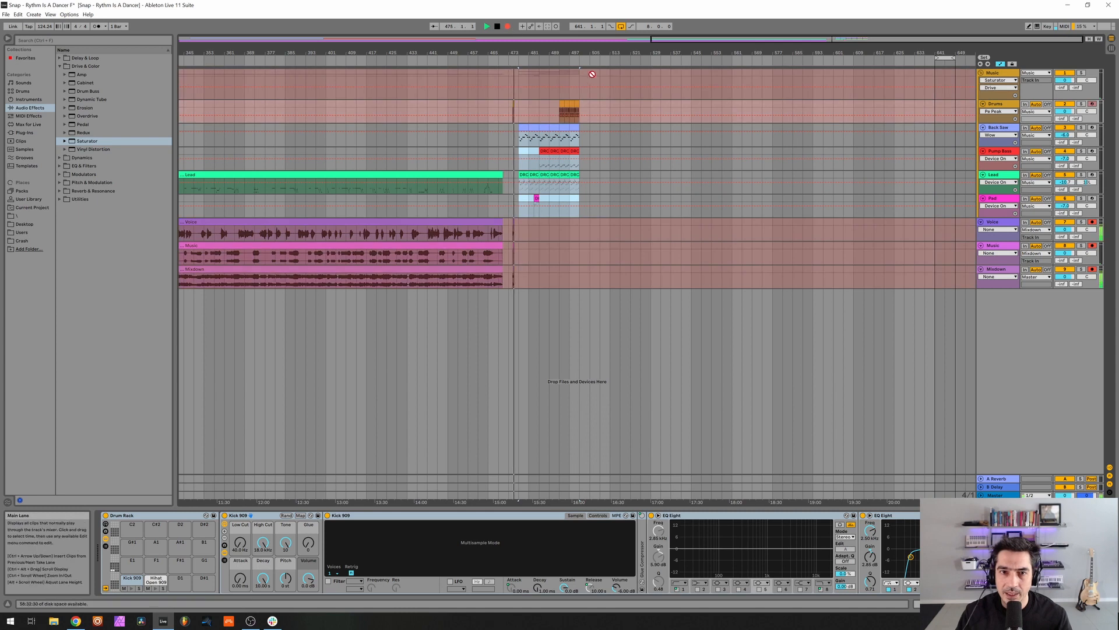
# - Show the Music group's effects and keep the Voice track disarmed while the combined section plays, re-arming it at the end
pyautogui.click(998, 73)
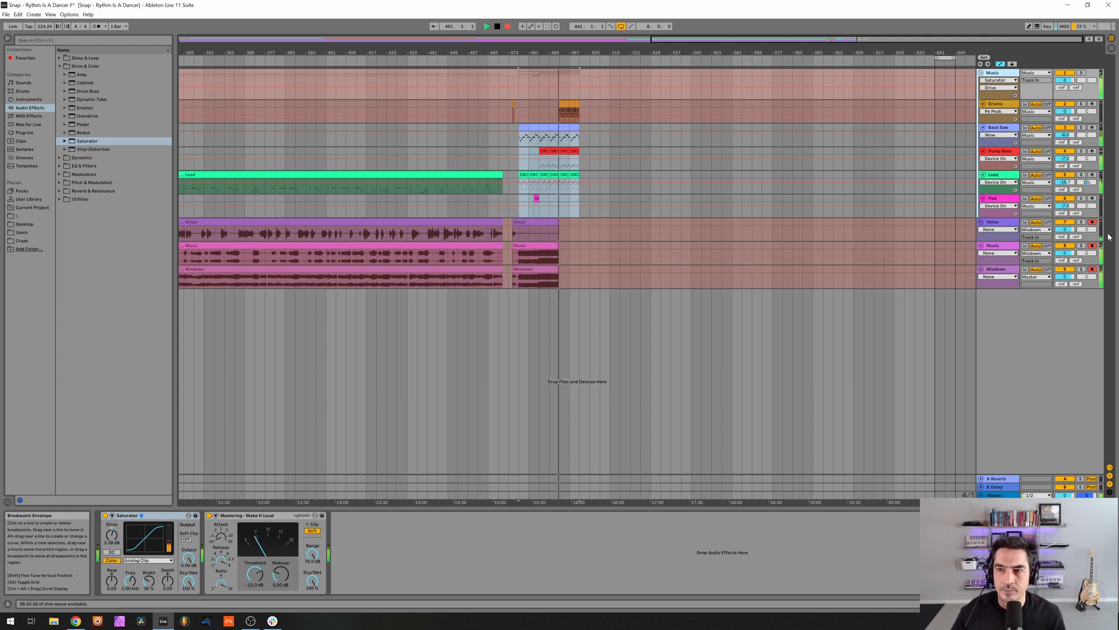
pyautogui.click(1093, 222)
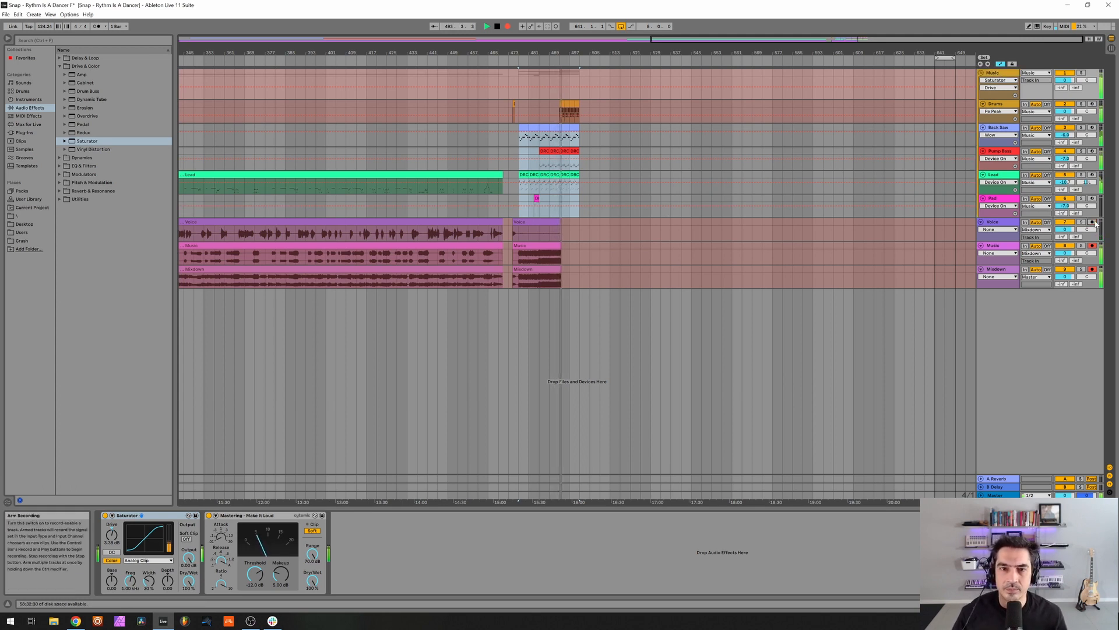
pyautogui.rightClick(1094, 222)
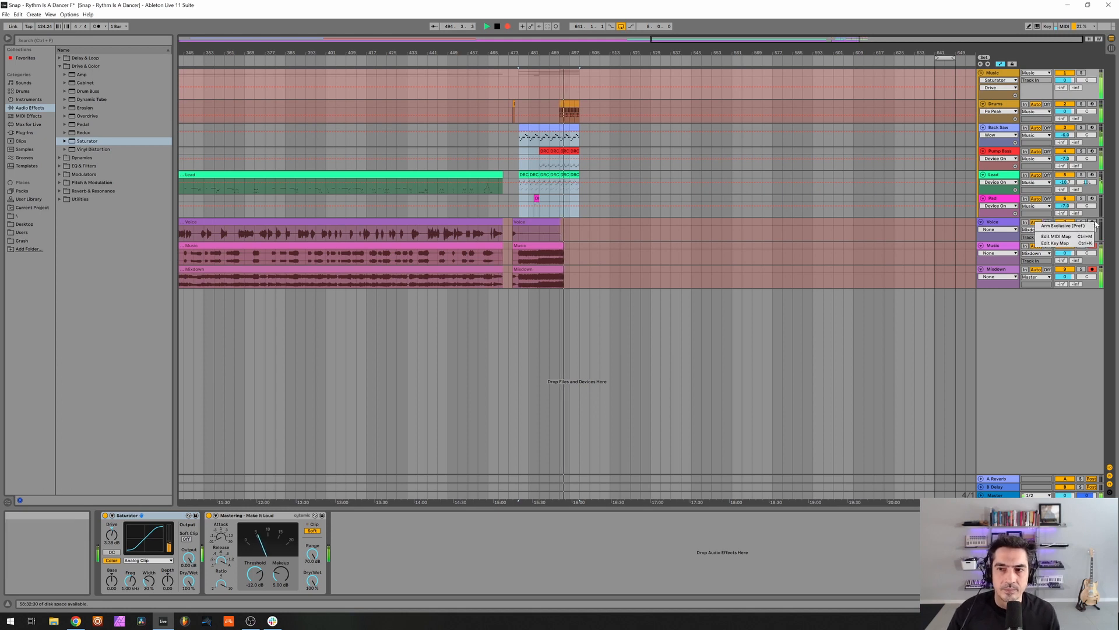
pyautogui.click(1081, 322)
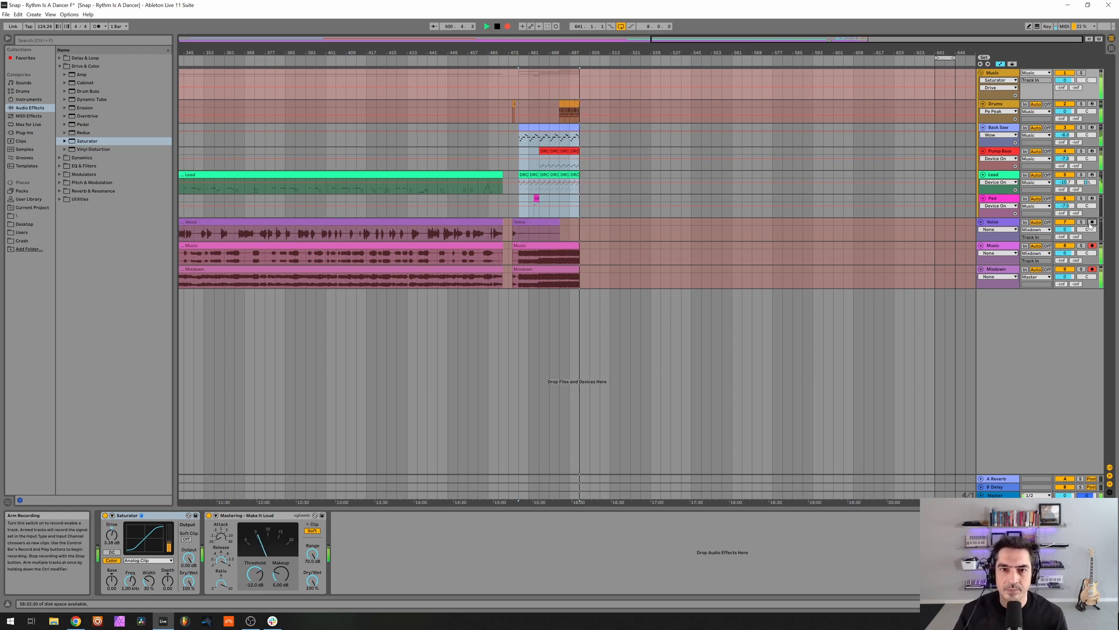
pyautogui.click(1092, 222)
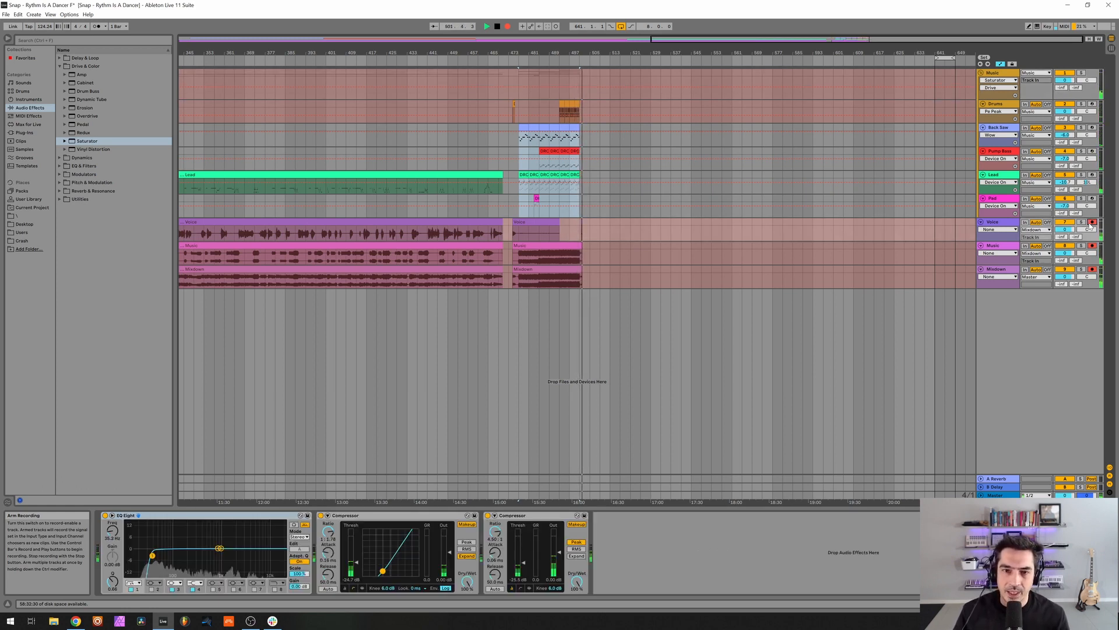